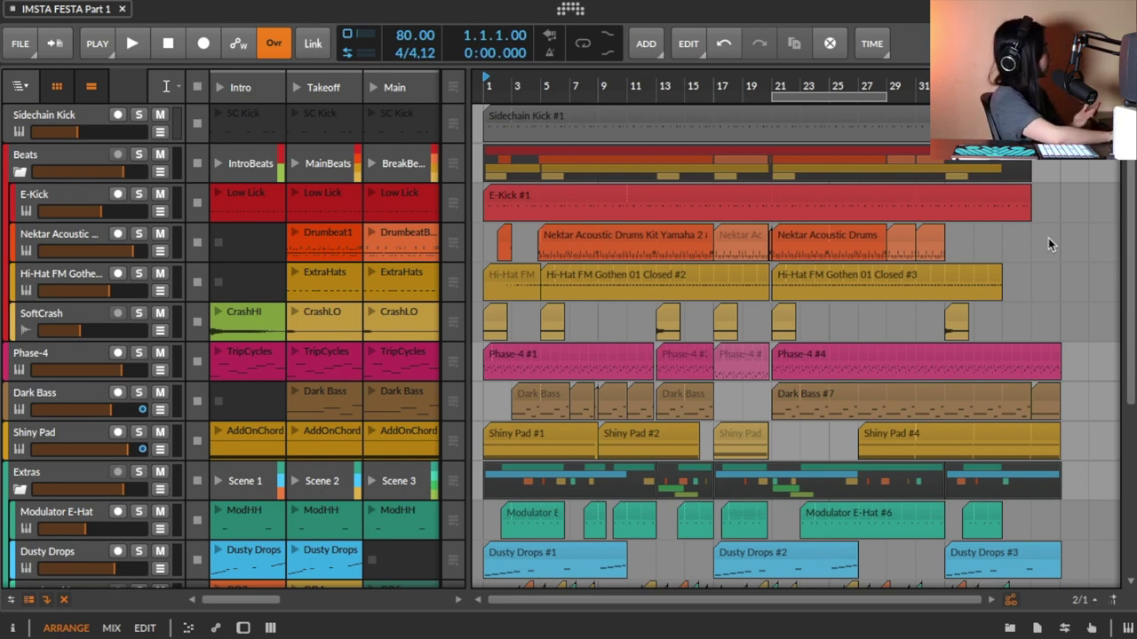
# Solo the Phase-4 track, play the arrangement from the start to hear it alone, and turn its solo off
pyautogui.click(80, 355)
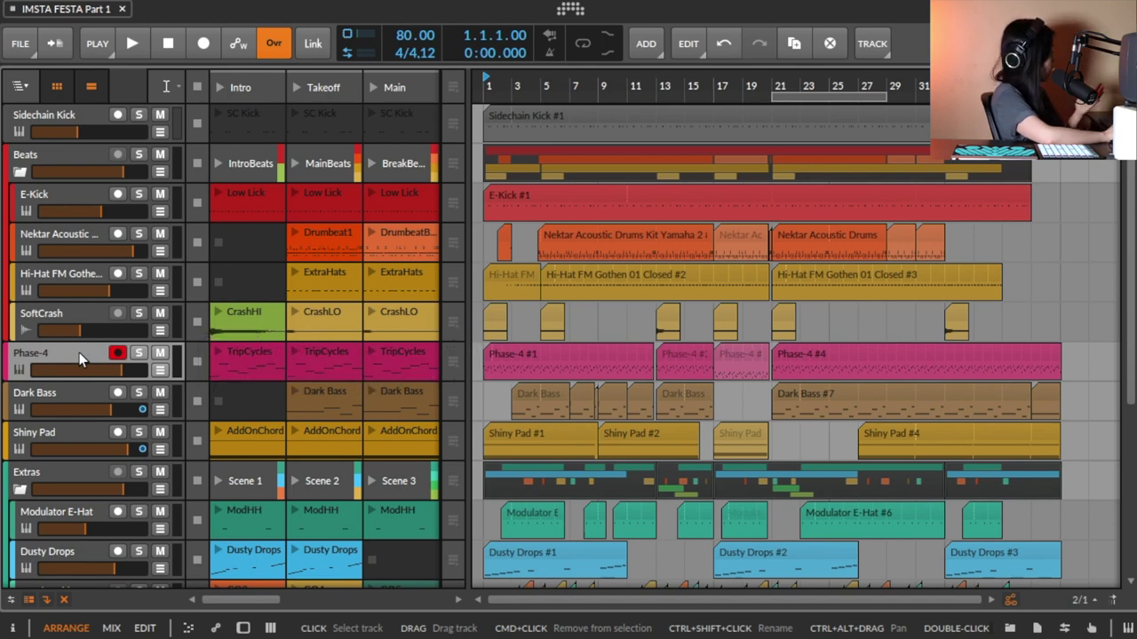
pyautogui.click(137, 354)
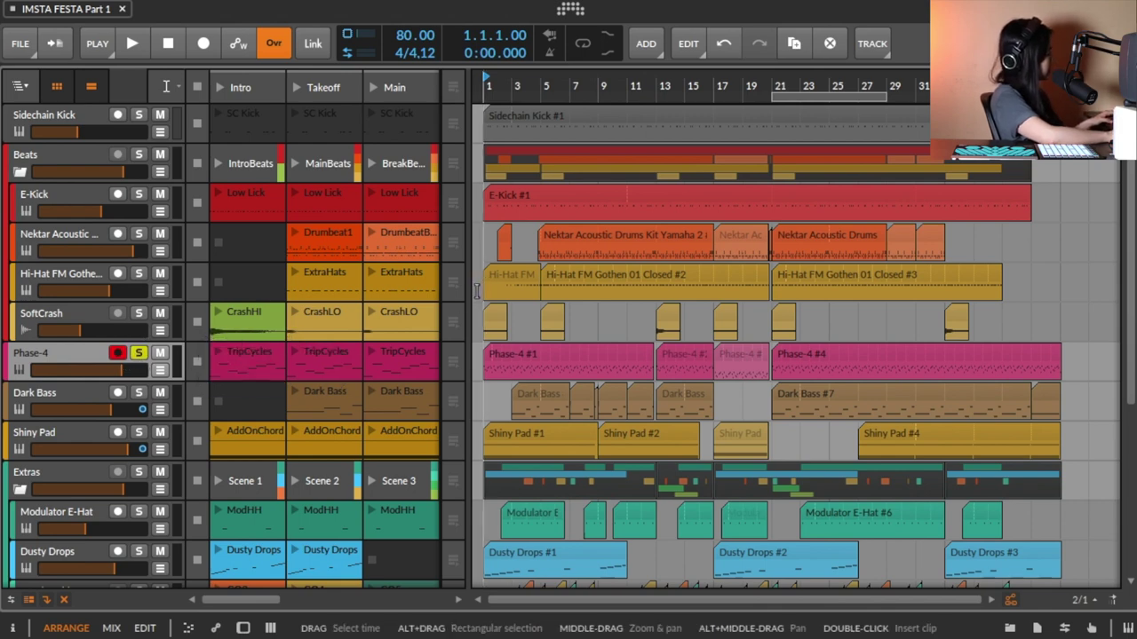
pyautogui.press('space')
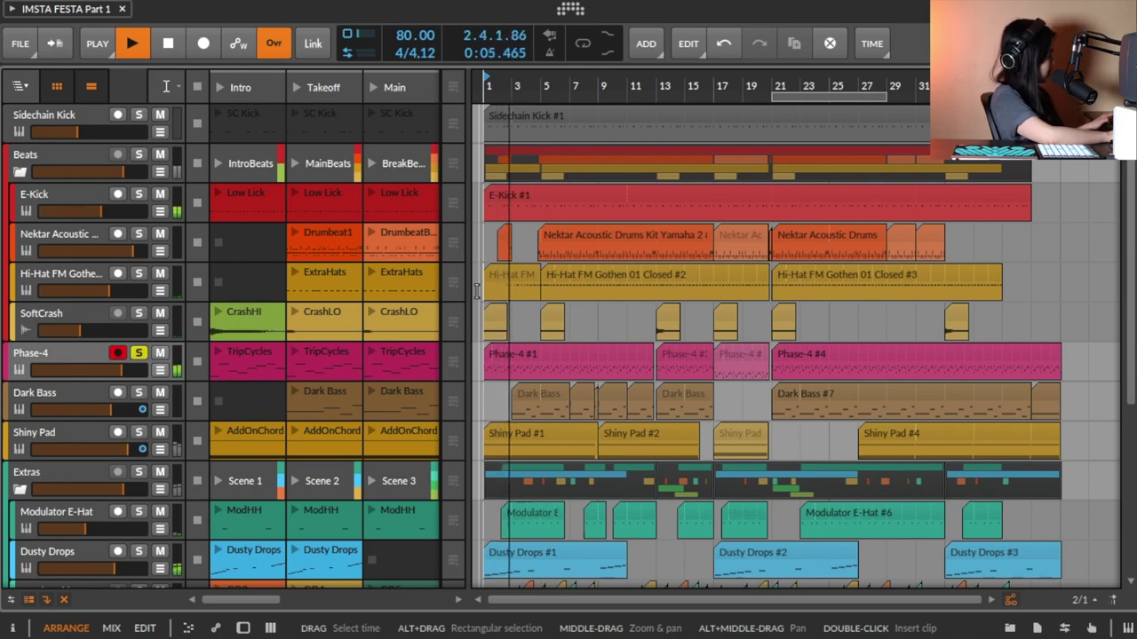
pyautogui.press('space')
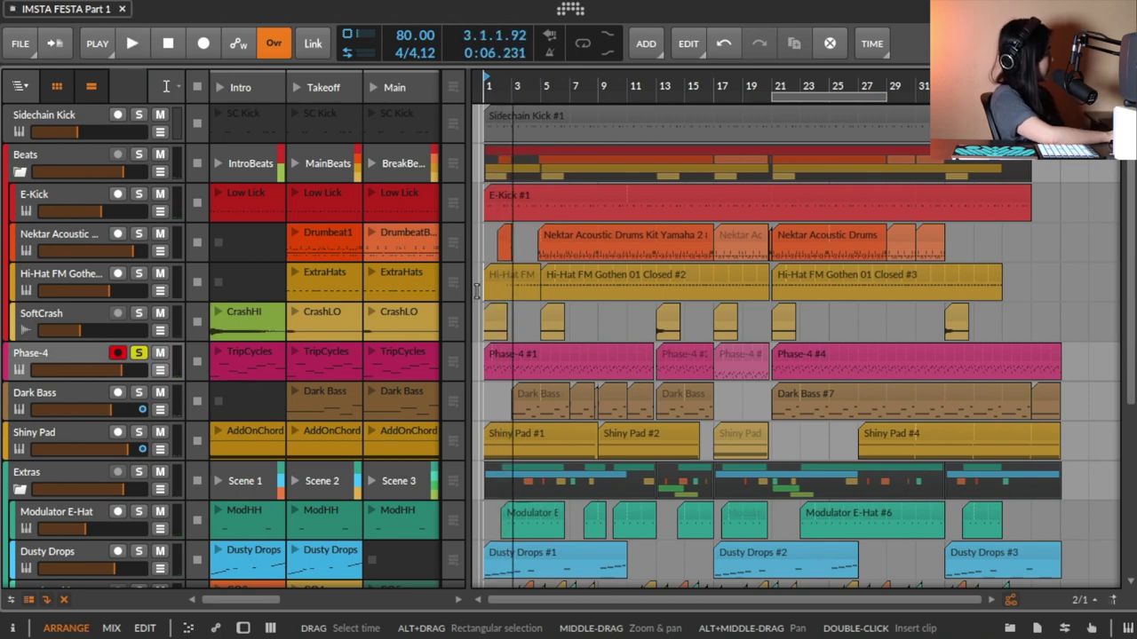
pyautogui.click(138, 353)
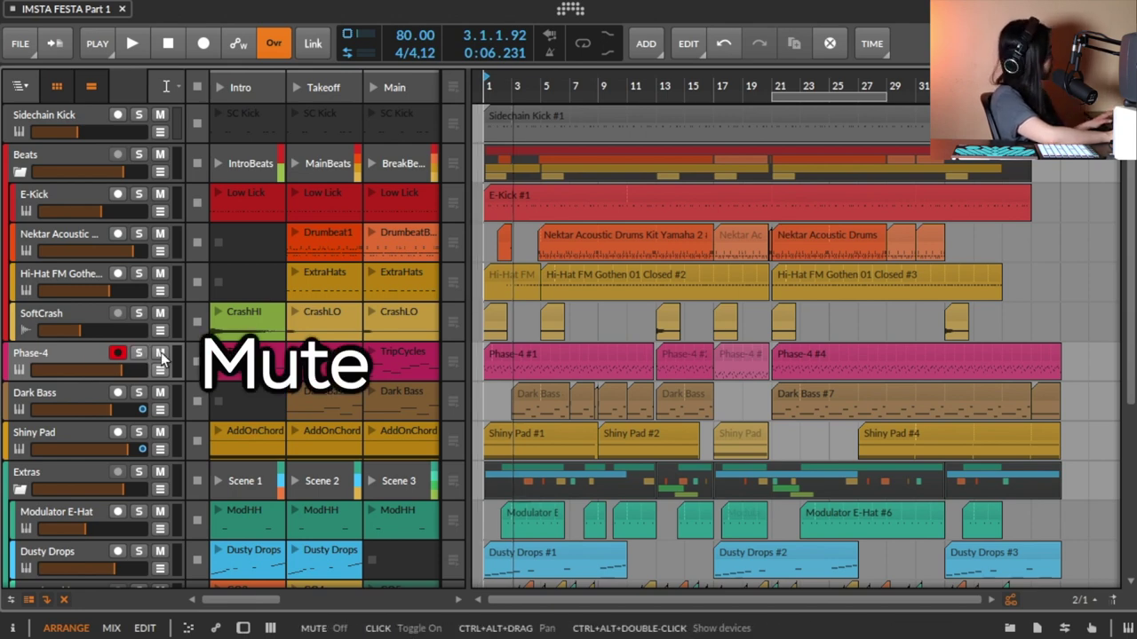
# Mute the Phase-4 track, play the arrangement from the start without it, and stop playback
pyautogui.click(160, 354)
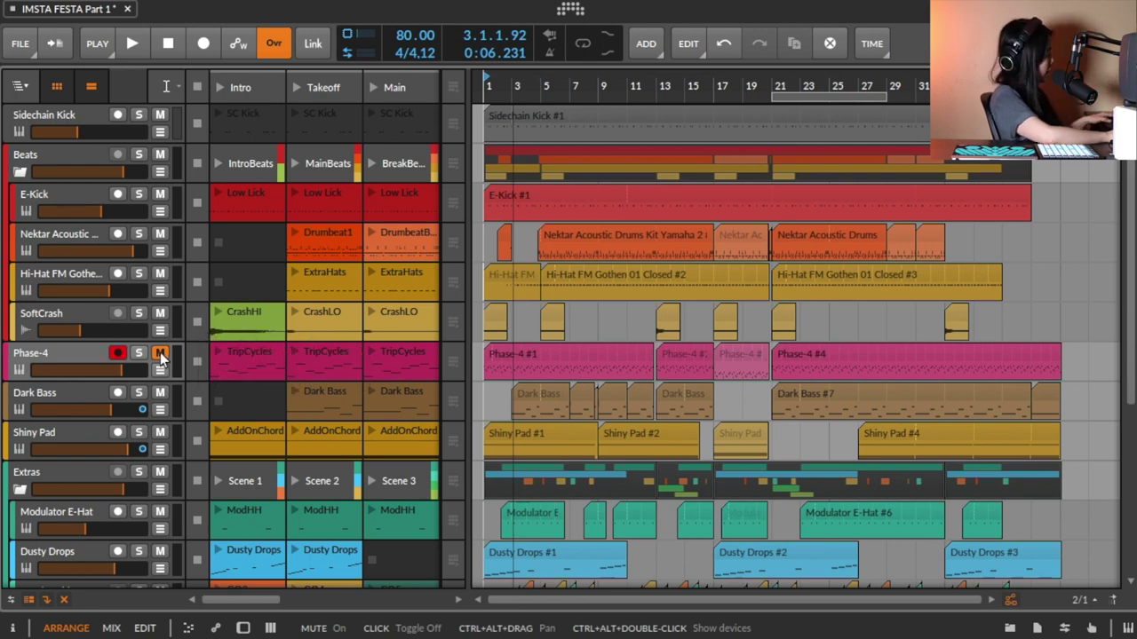
pyautogui.press('space')
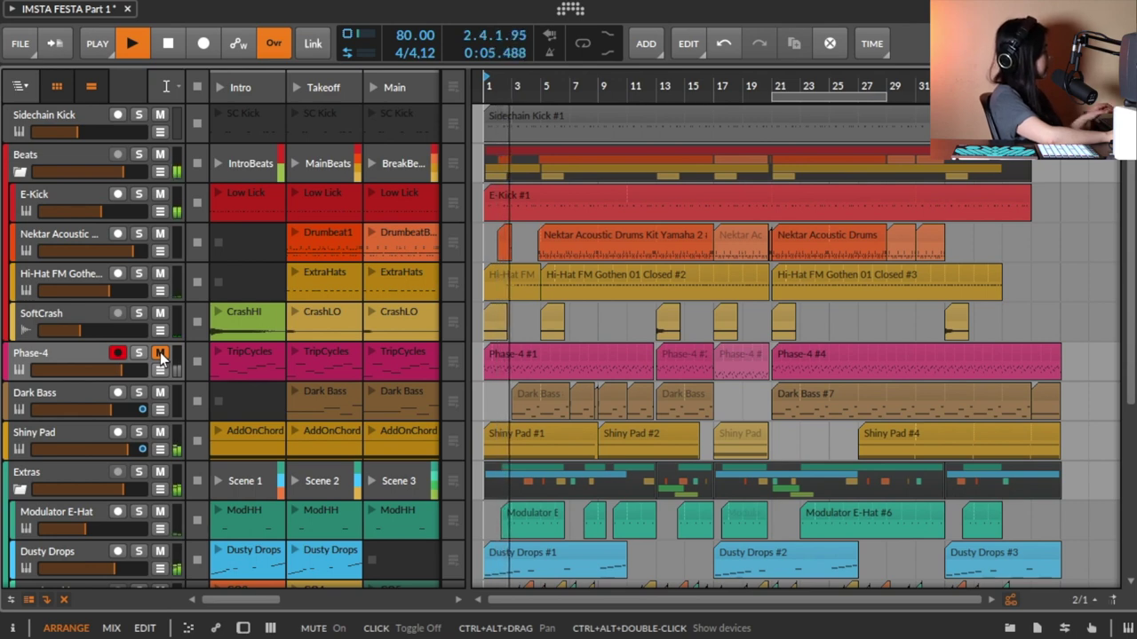
pyautogui.press('space')
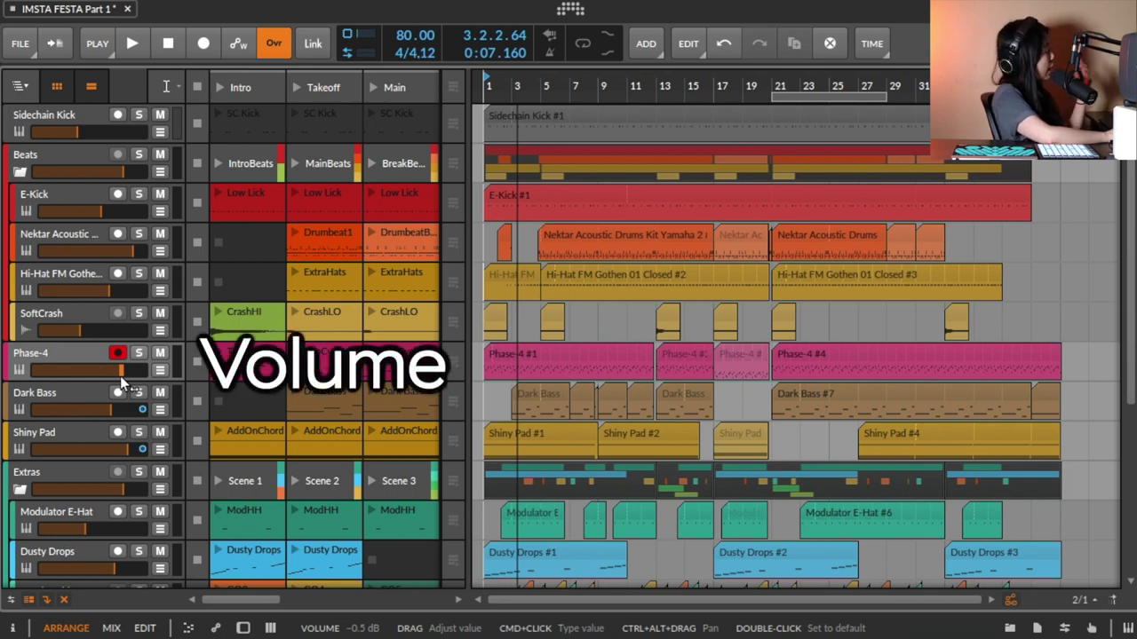
# Lower the Phase-4 track's volume to about -3.7 dB while the arrangement plays
pyautogui.press('space')
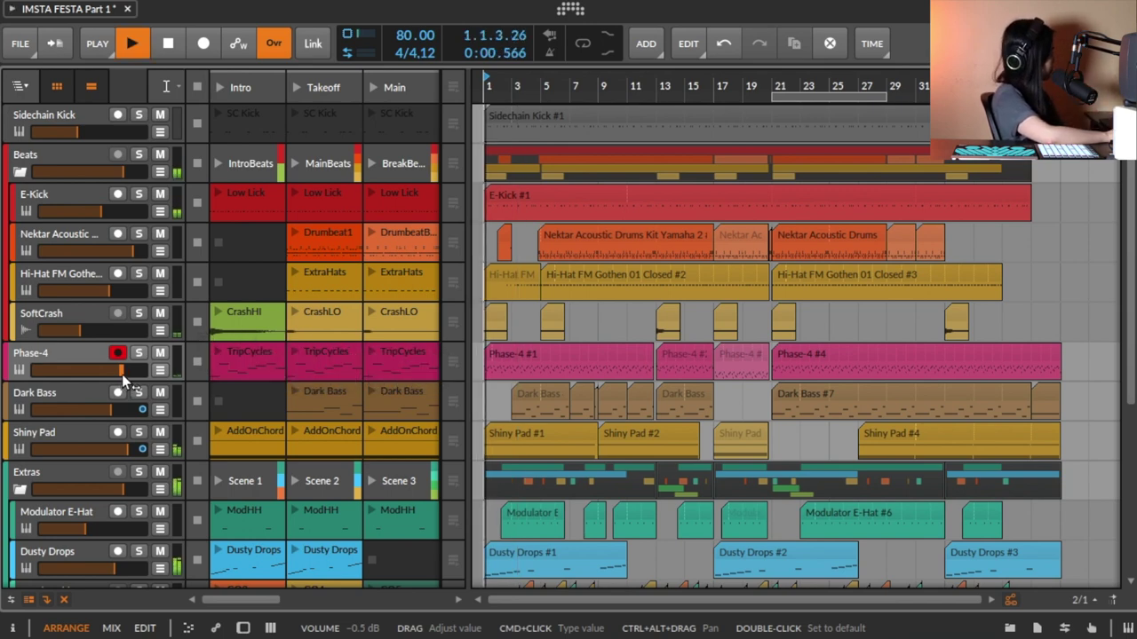
pyautogui.moveTo(121, 374)
pyautogui.mouseDown()
pyautogui.moveTo(143, 371)
pyautogui.moveTo(49, 371)
pyautogui.moveTo(145, 371)
pyautogui.moveTo(110, 375)
pyautogui.mouseUp()
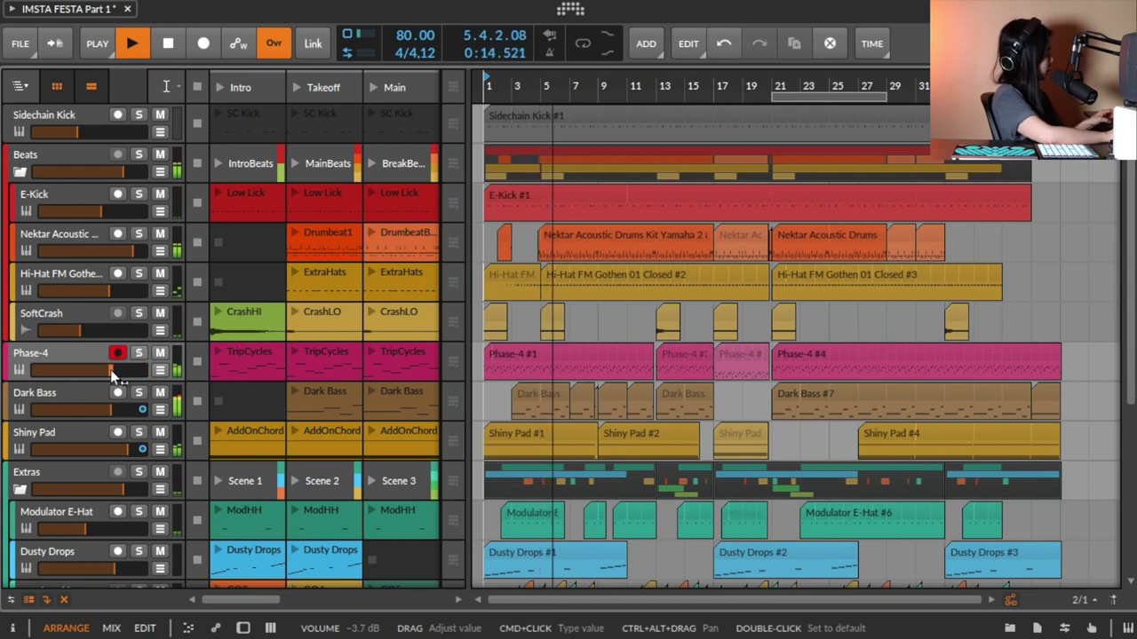
pyautogui.press('space')
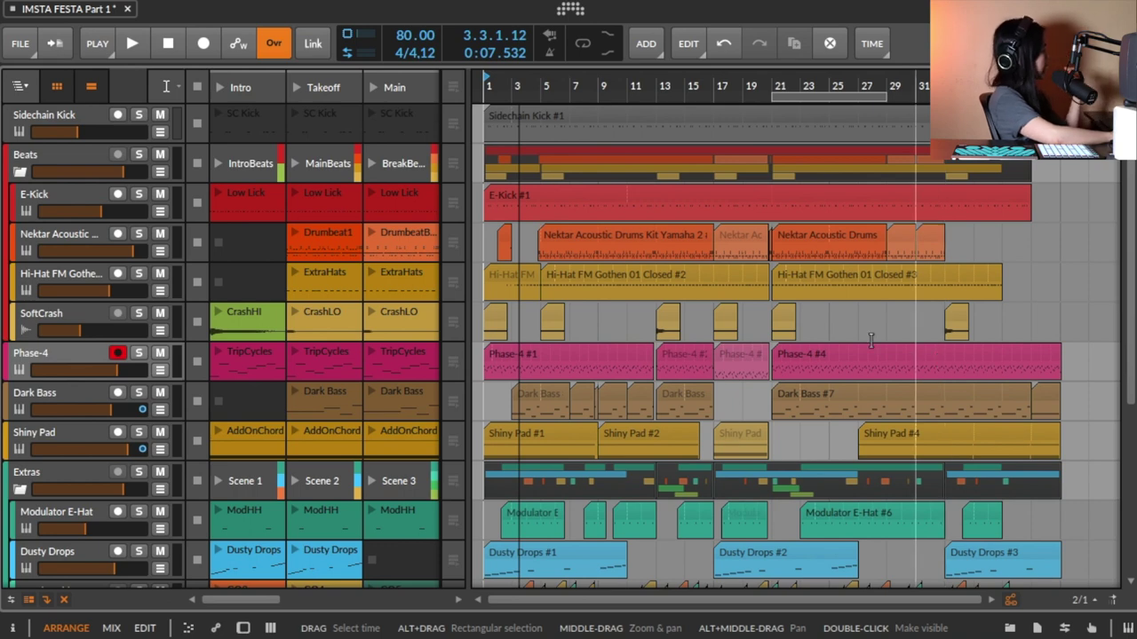
# Play the arrangement from bar 13, jump playback ahead to bar 25, and stop it
pyautogui.click(601, 307)
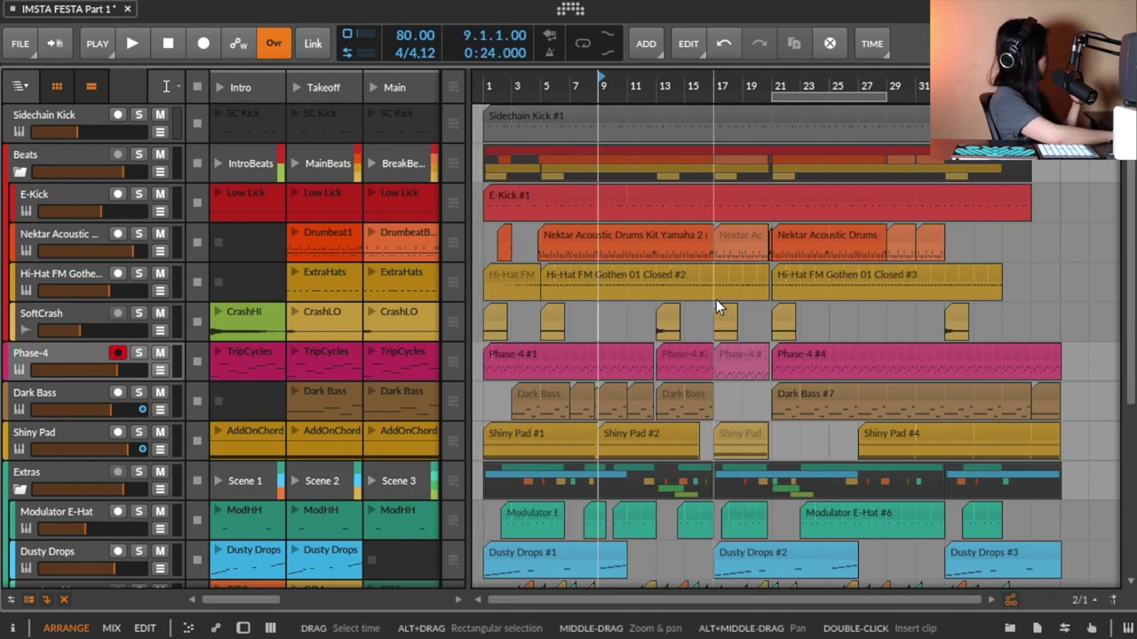
pyautogui.click(689, 85)
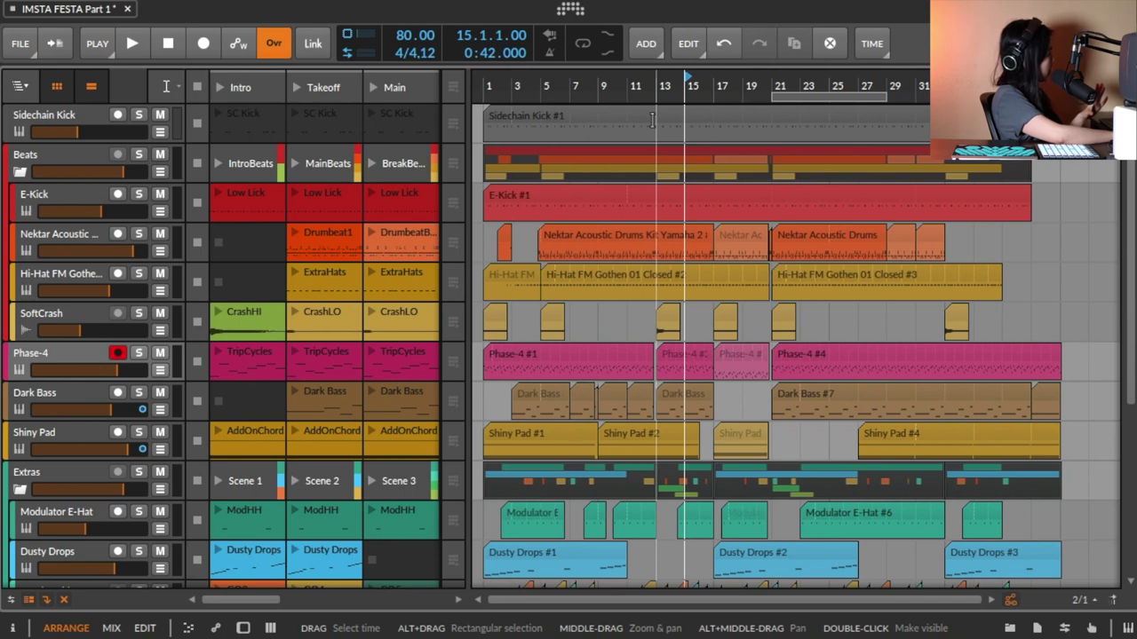
pyautogui.click(658, 82)
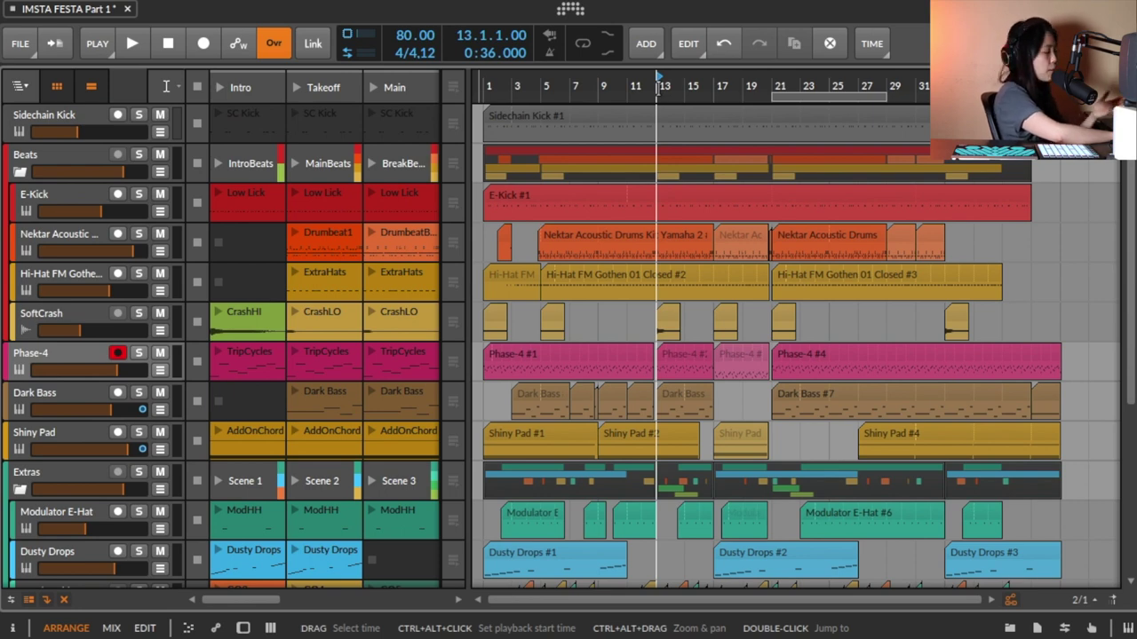
pyautogui.press('space')
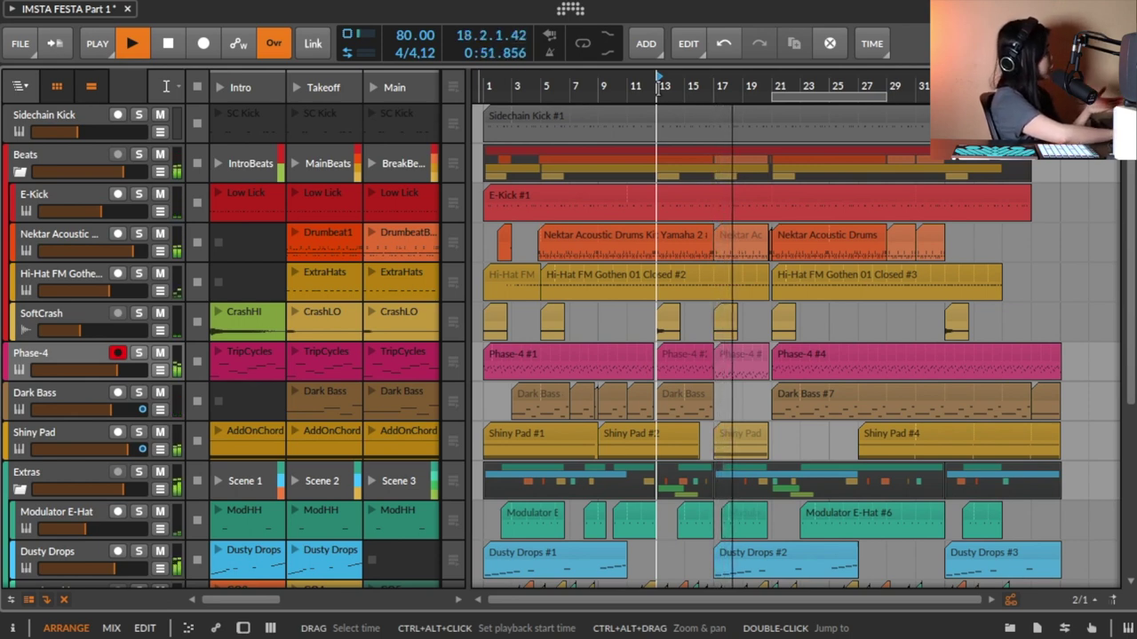
pyautogui.doubleClick(830, 78)
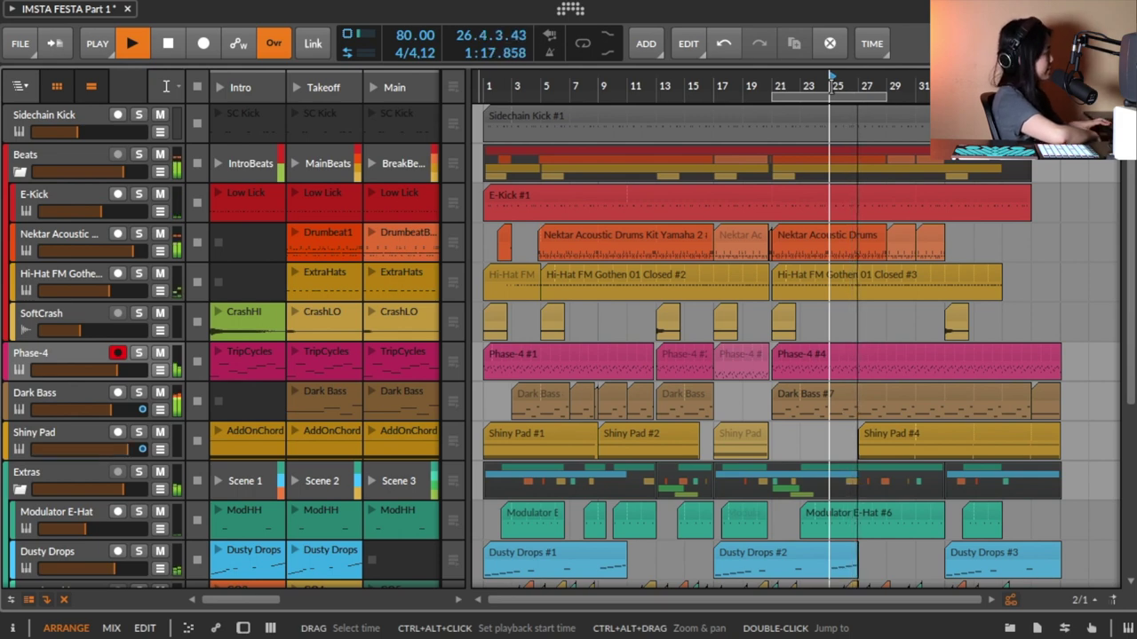
pyautogui.press('space')
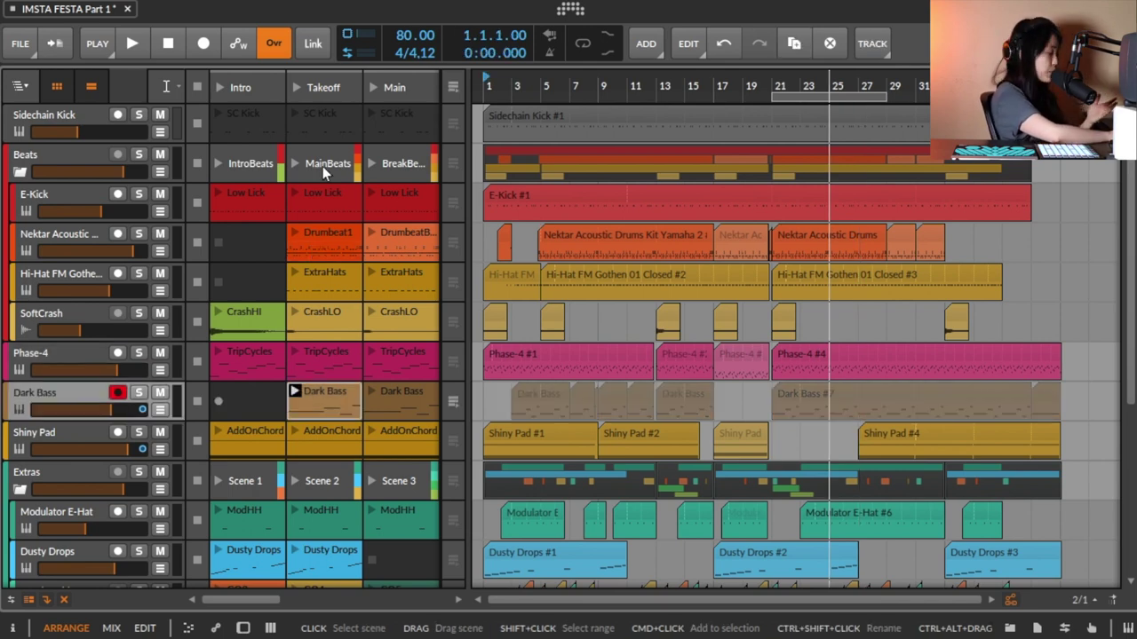
# Solo the Dark Bass track and play its clip from the Takeoff scene
pyautogui.click(72, 395)
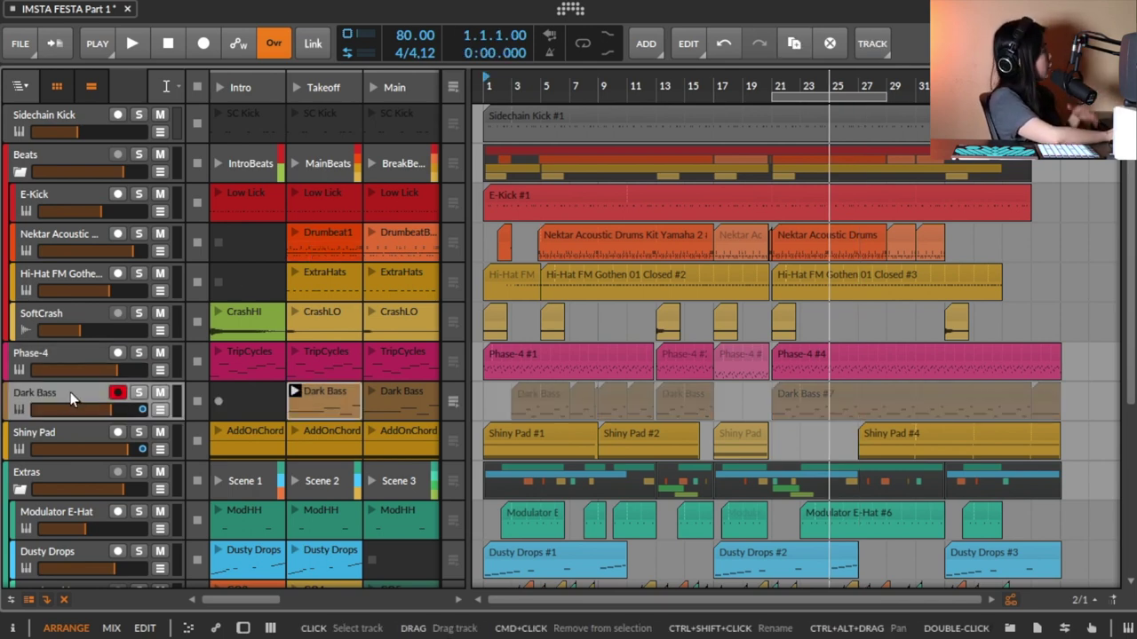
pyautogui.click(138, 391)
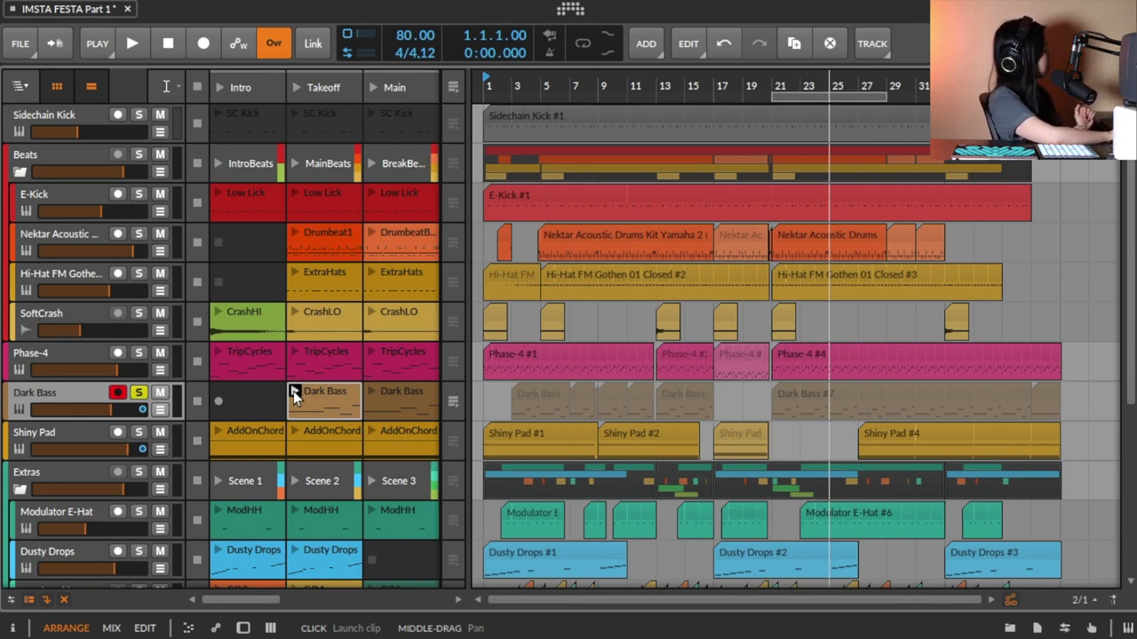
pyautogui.press('space')
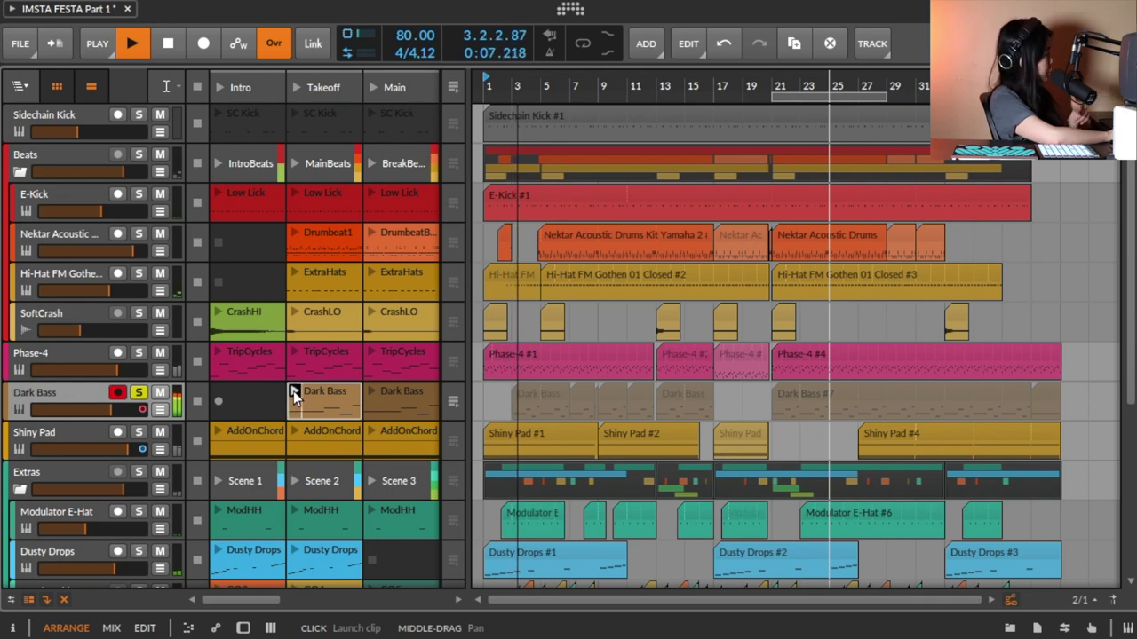
# Open the Takeoff scene's Dark Bass clip in the note editor and turn off the track's solo
pyautogui.click(315, 402)
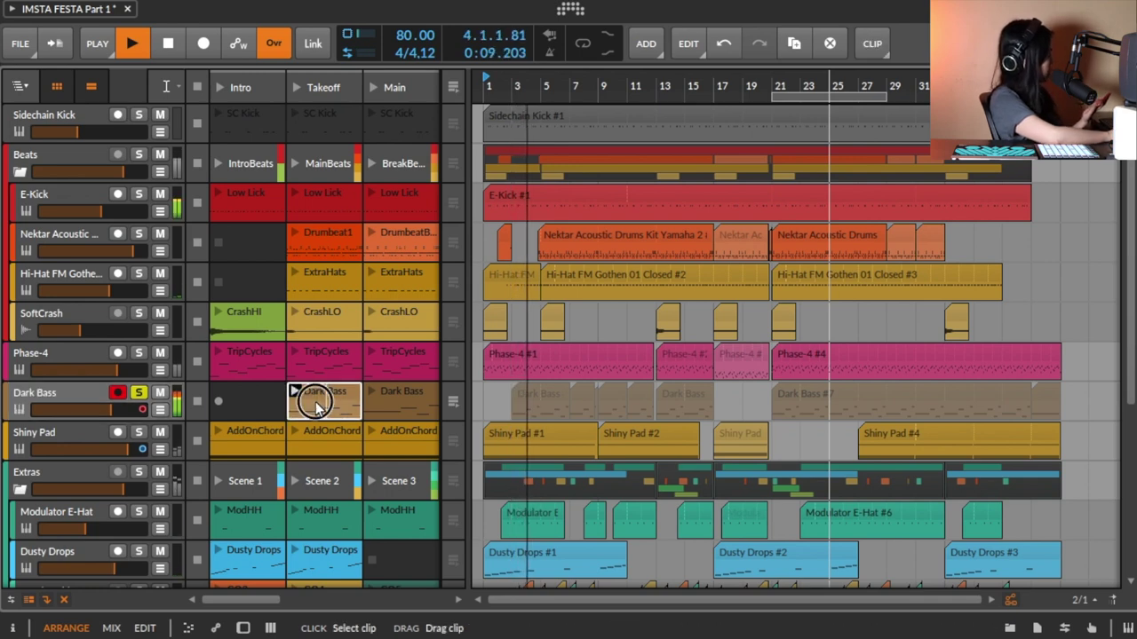
pyautogui.doubleClick(315, 402)
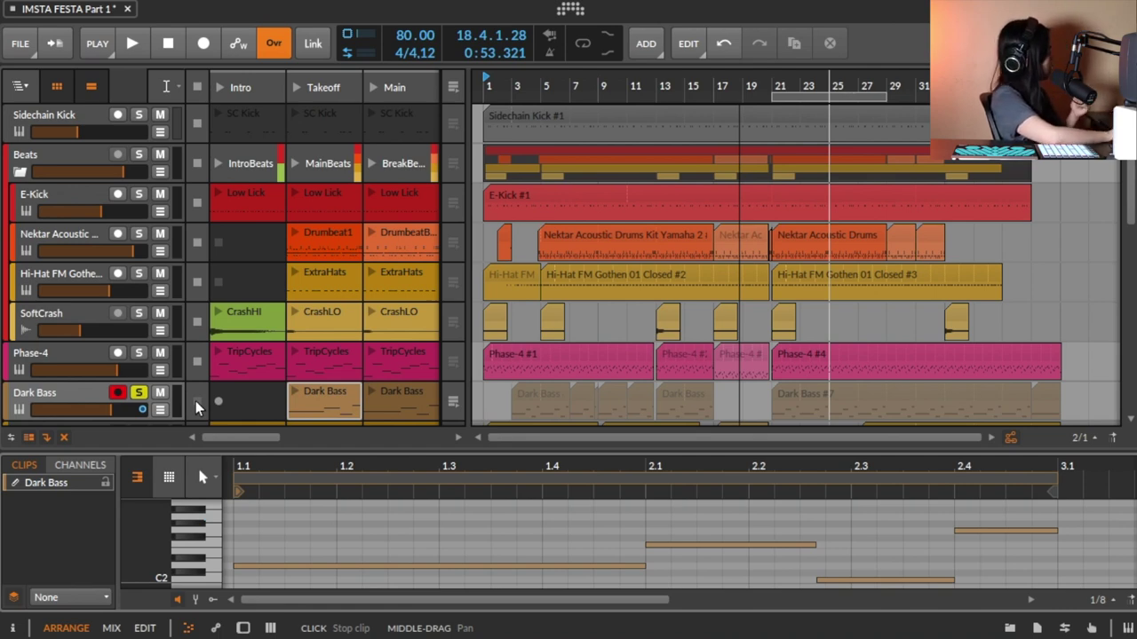
pyautogui.click(138, 392)
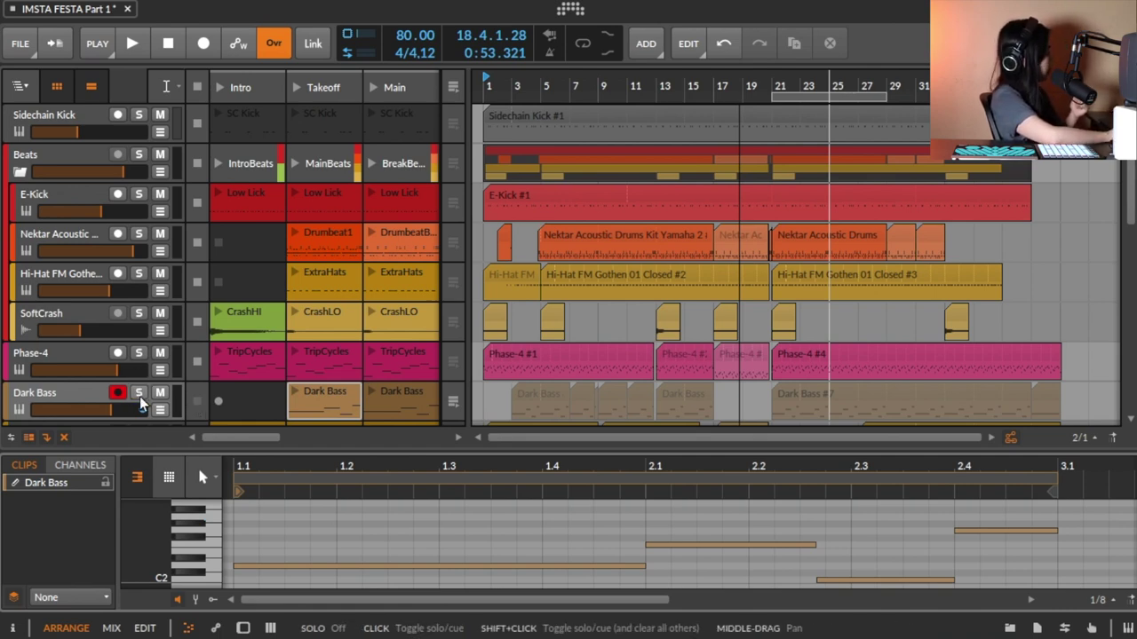
# Solo the GnarlyQuirks track, play its GQ4 clip from the Takeoff scene, and stop playback
pyautogui.scroll(-3, 142, 355)
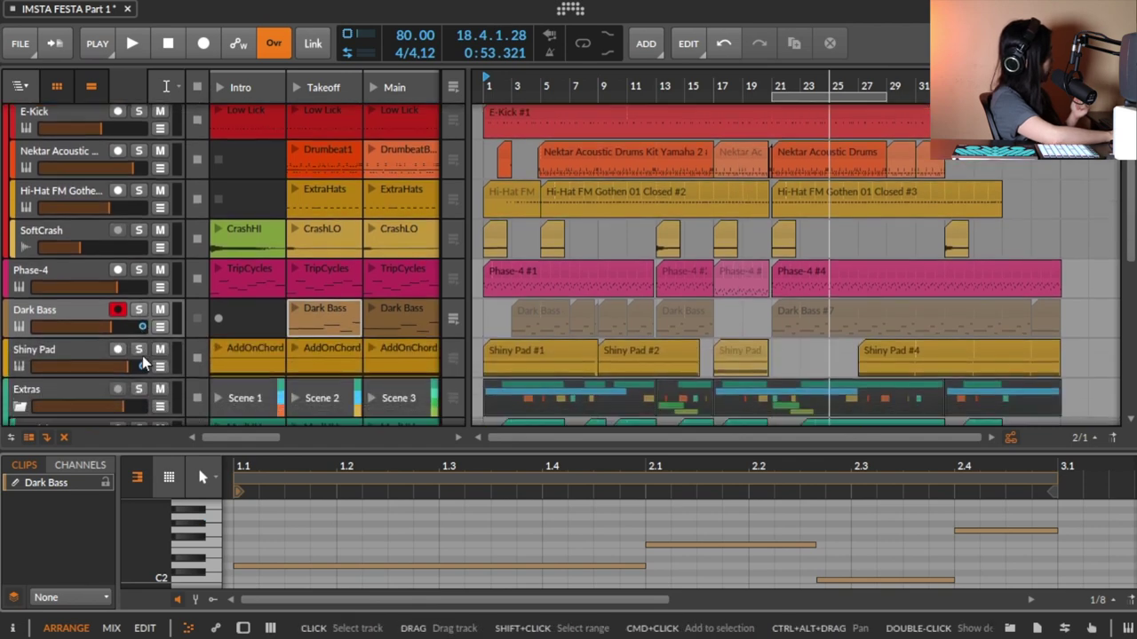
pyautogui.scroll(-5, 142, 356)
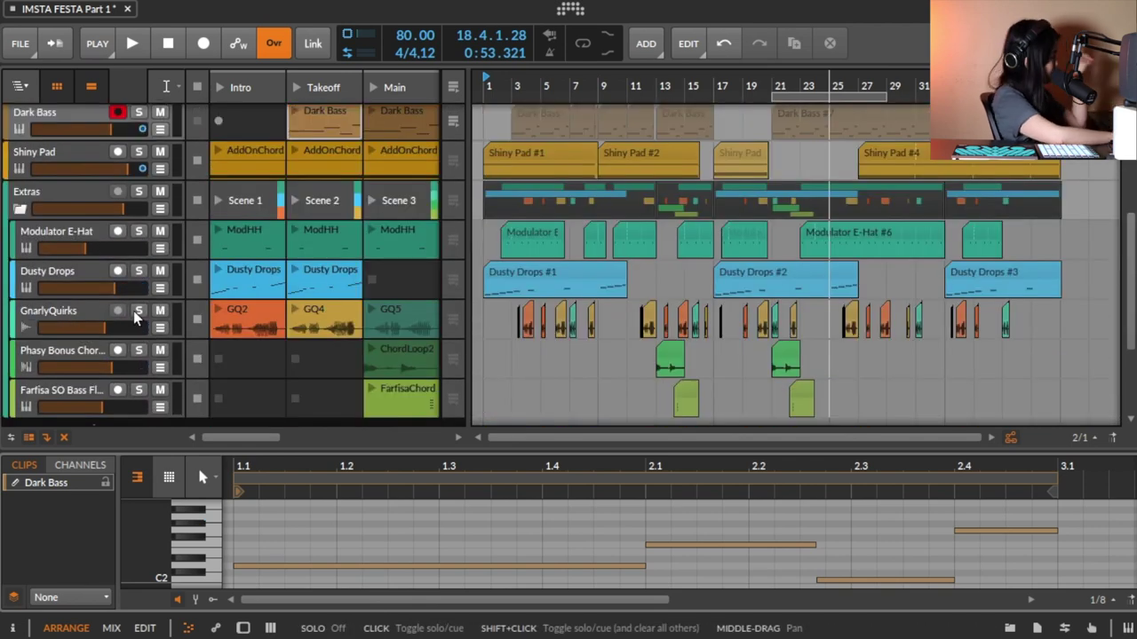
pyautogui.click(137, 311)
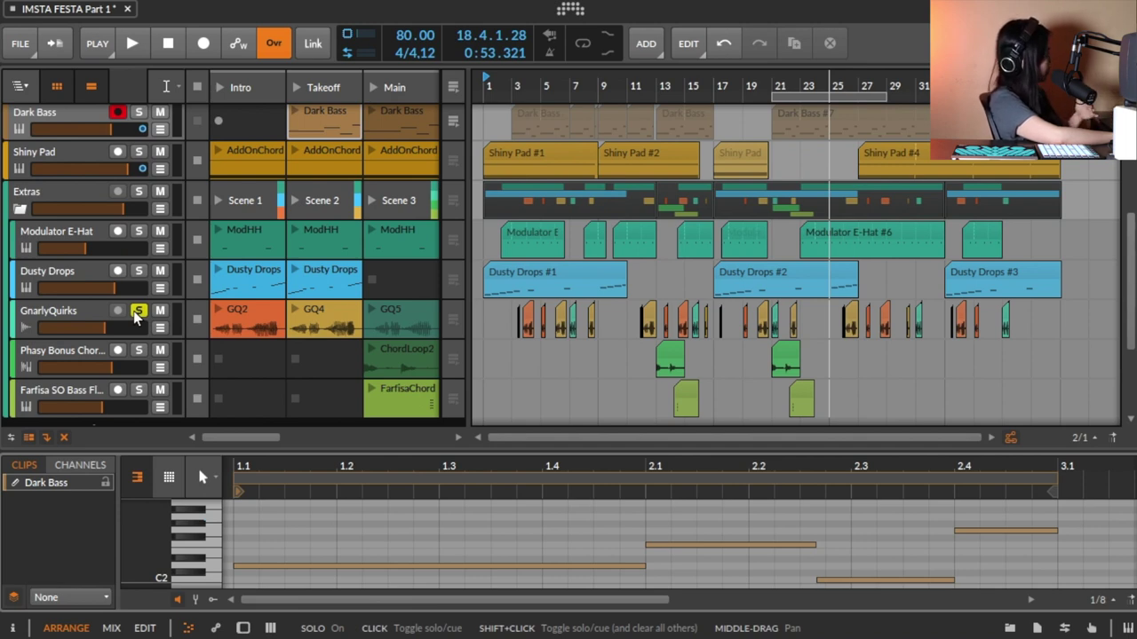
pyautogui.hscroll(2, 233, 329)
pyautogui.click(220, 310)
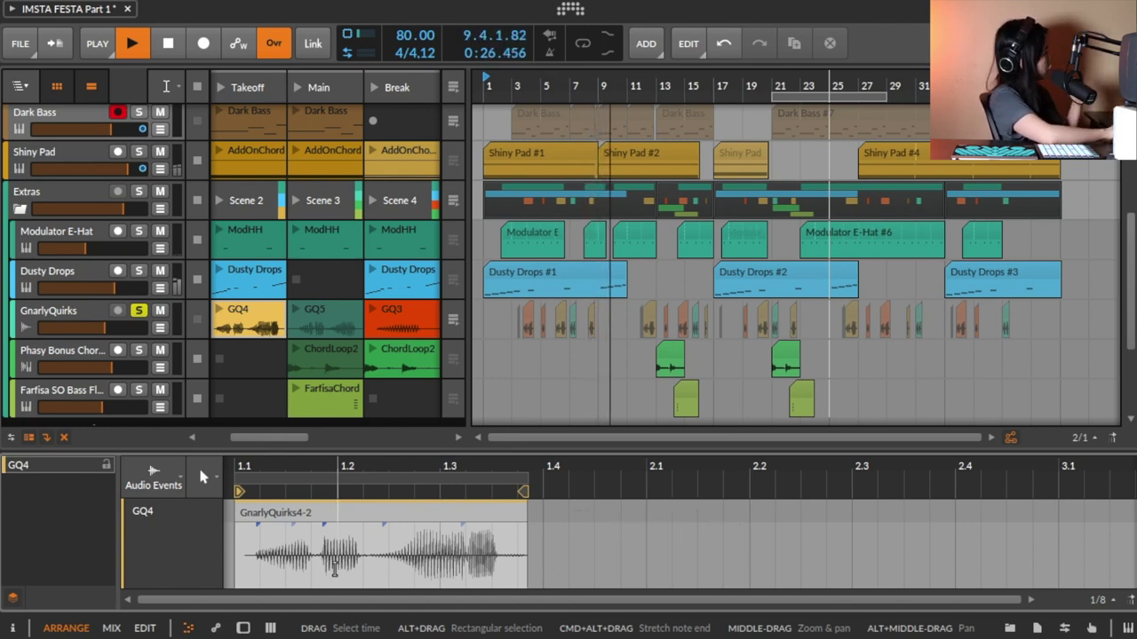
pyautogui.press('space')
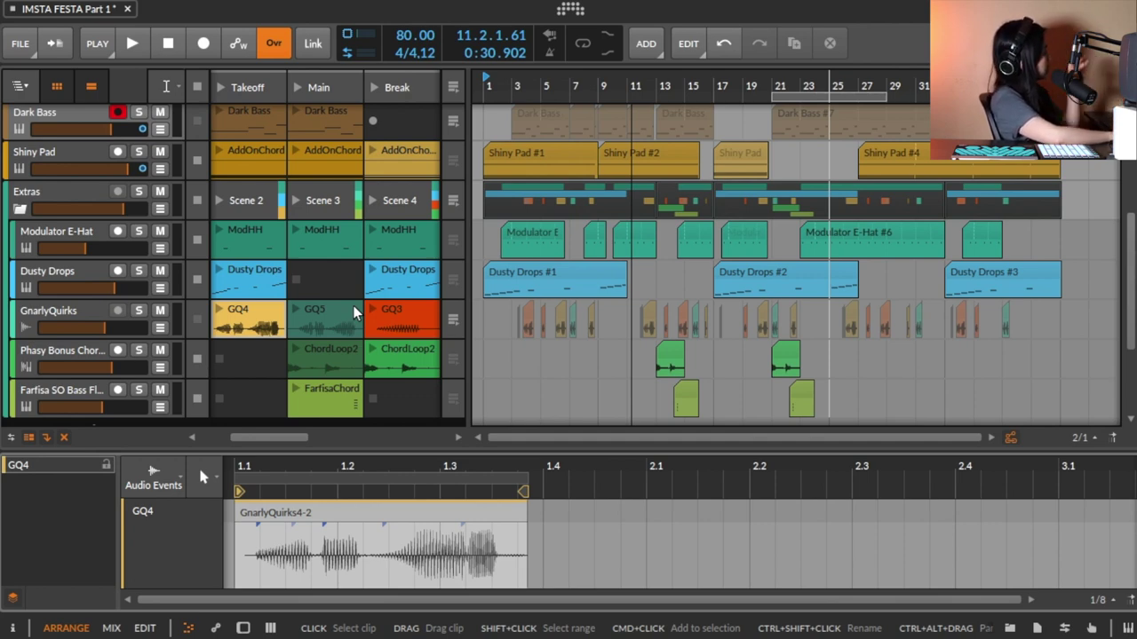
# Launch the whole Intro scene, switch playback to the Main scene, and stop the transport
pyautogui.hscroll(-2, 272, 112)
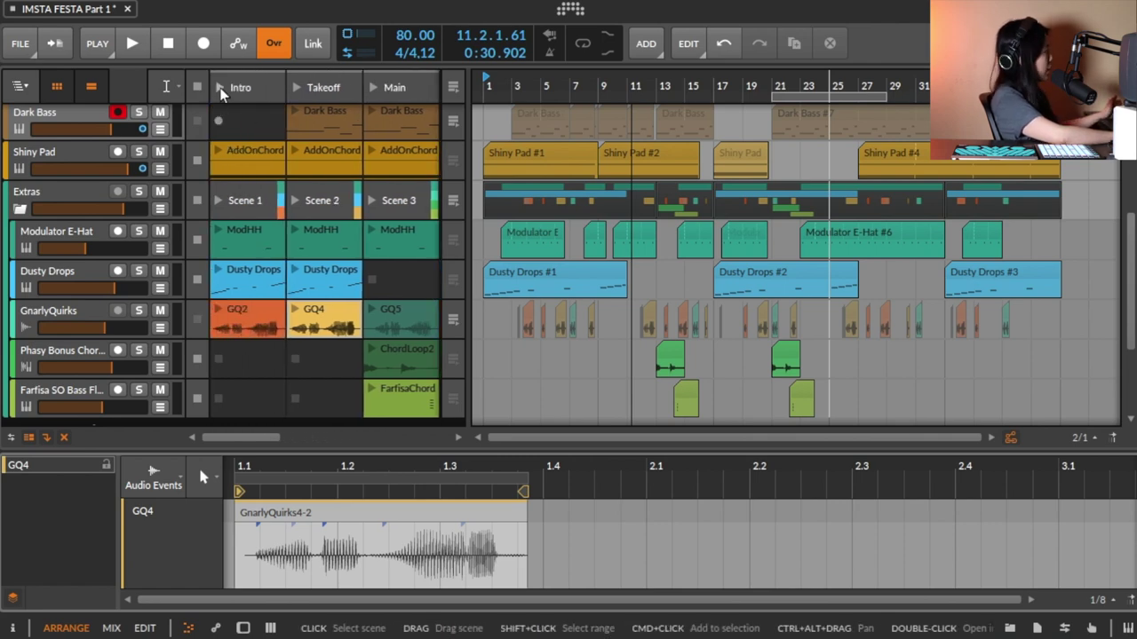
pyautogui.click(219, 88)
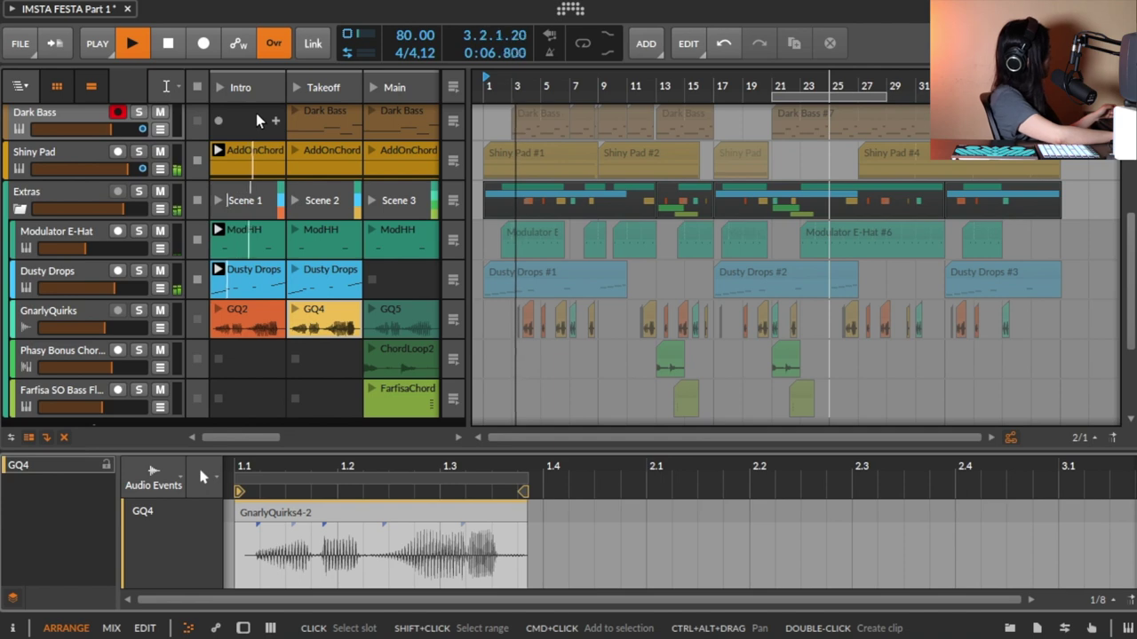
pyautogui.hscroll(3, 256, 113)
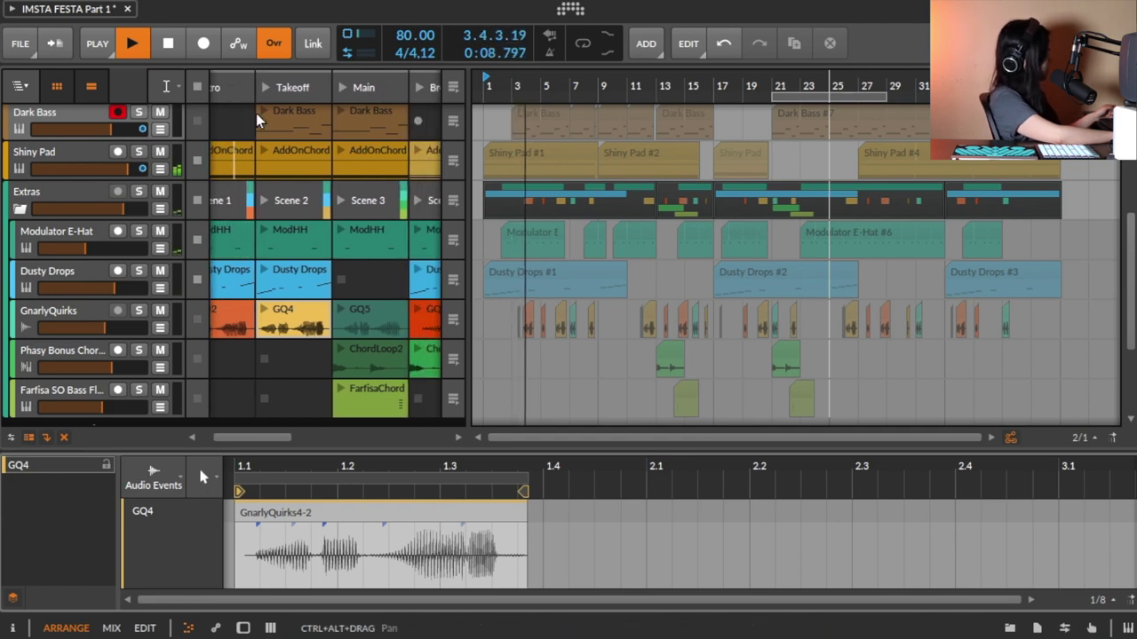
pyautogui.click(340, 89)
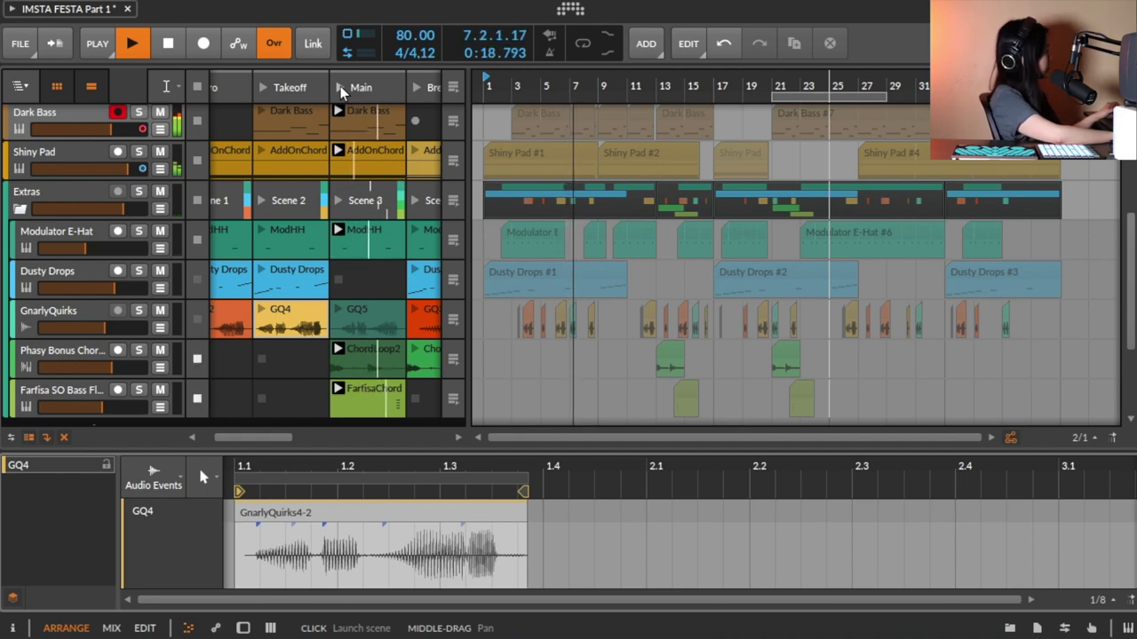
pyautogui.hscroll(2, 349, 131)
pyautogui.hscroll(1, 355, 142)
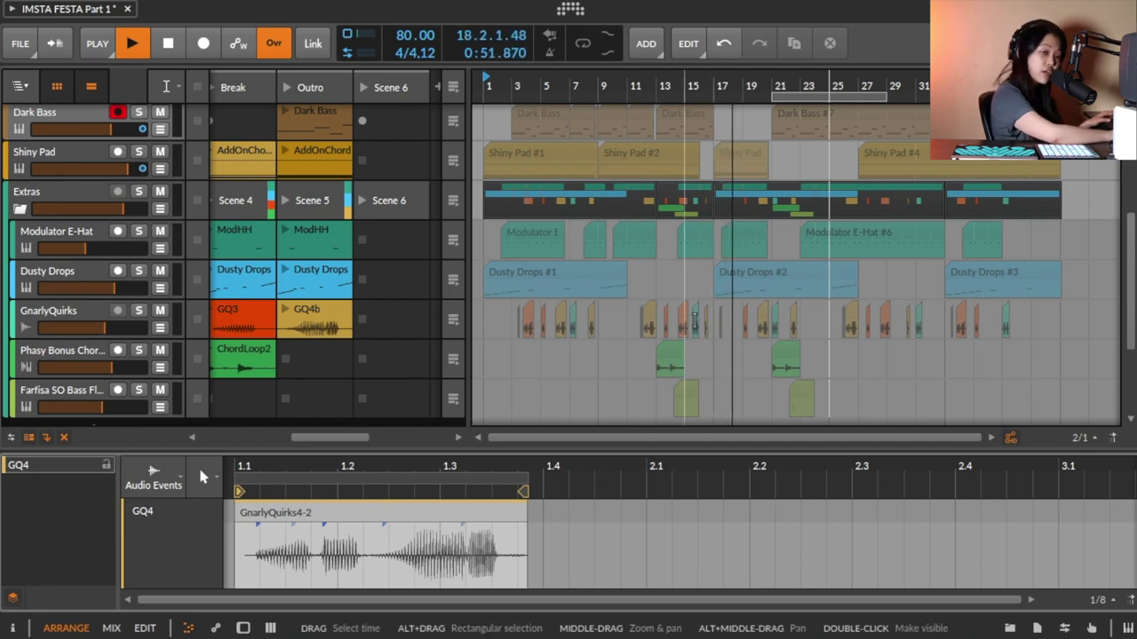
pyautogui.press('space')
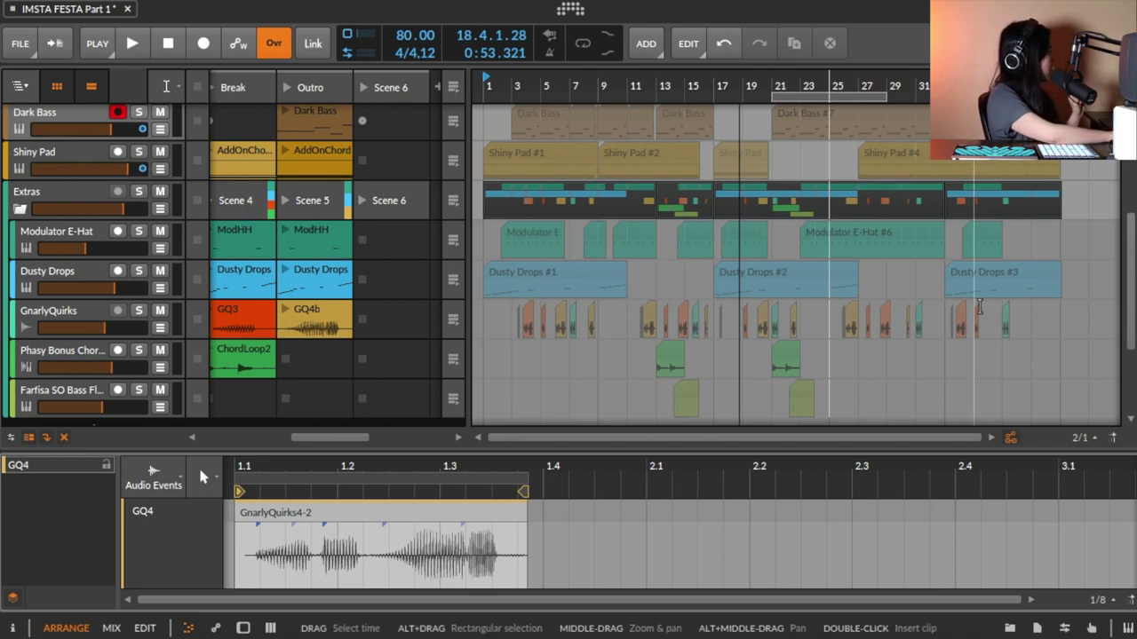
pyautogui.hscroll(5, 950, 312)
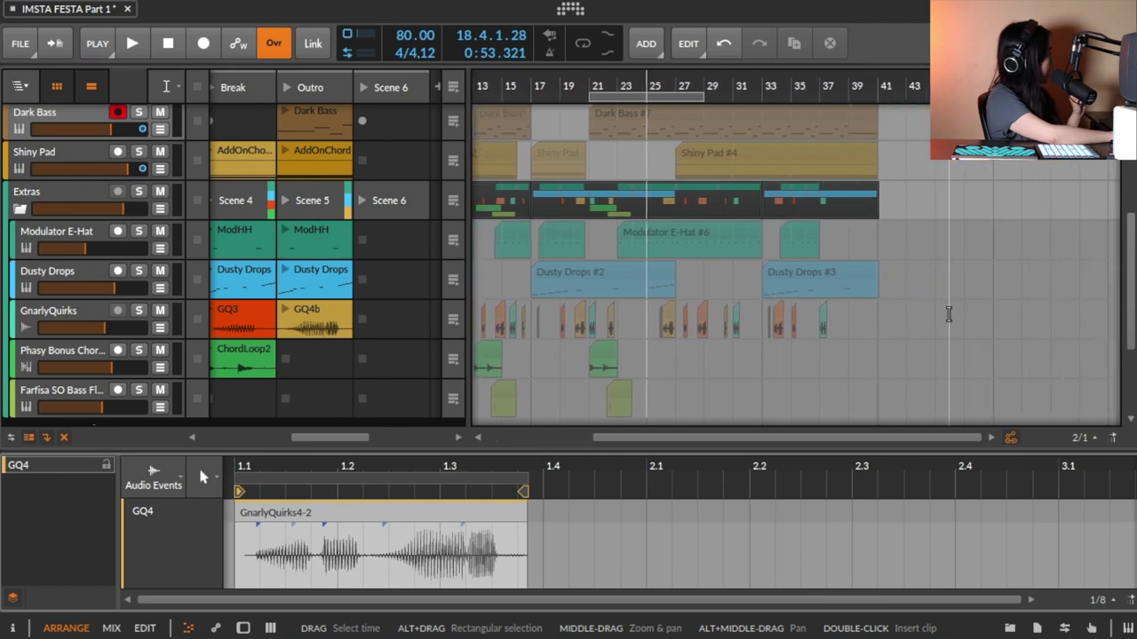
# Start recording clip launches into the arranger from bar 41 and launch the Outro scene's ExtraHats clip
pyautogui.click(949, 313)
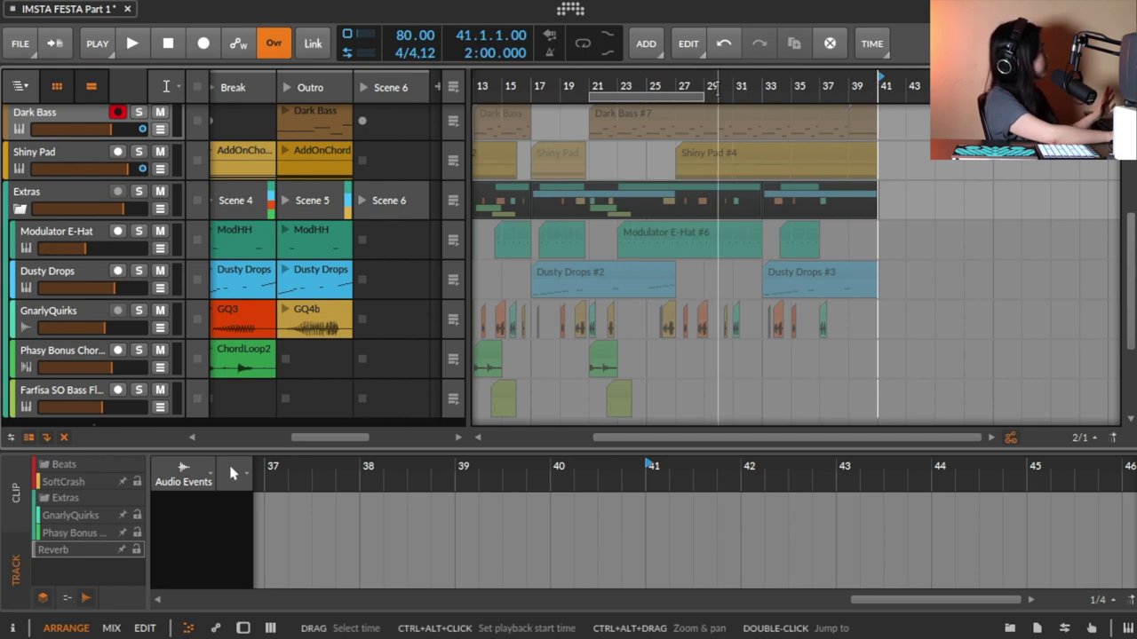
pyautogui.click(204, 48)
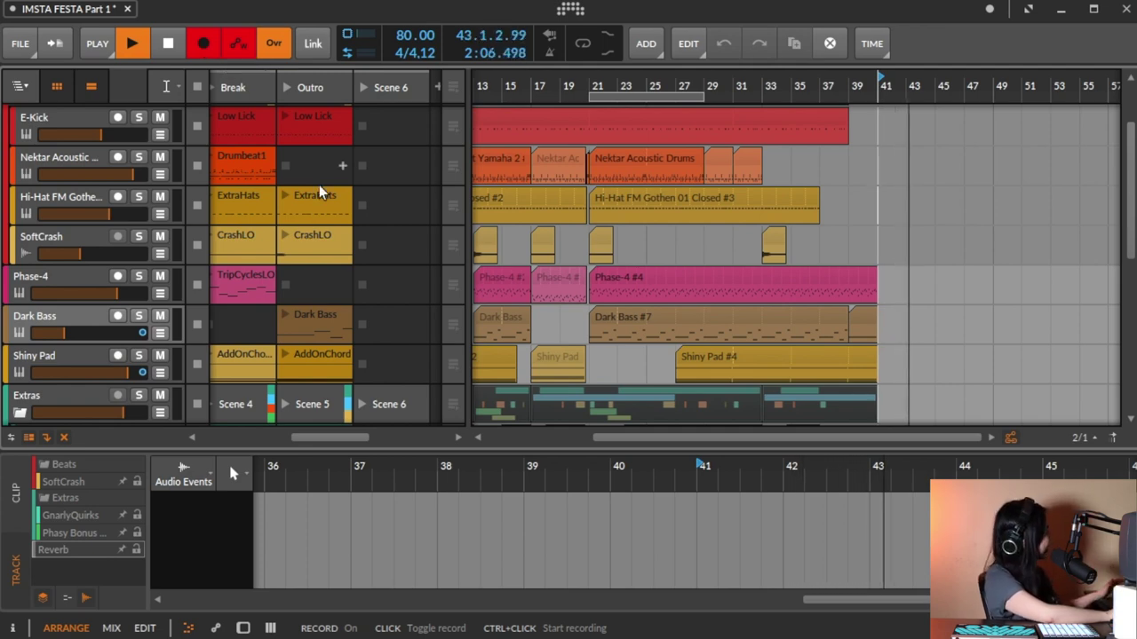
pyautogui.click(283, 193)
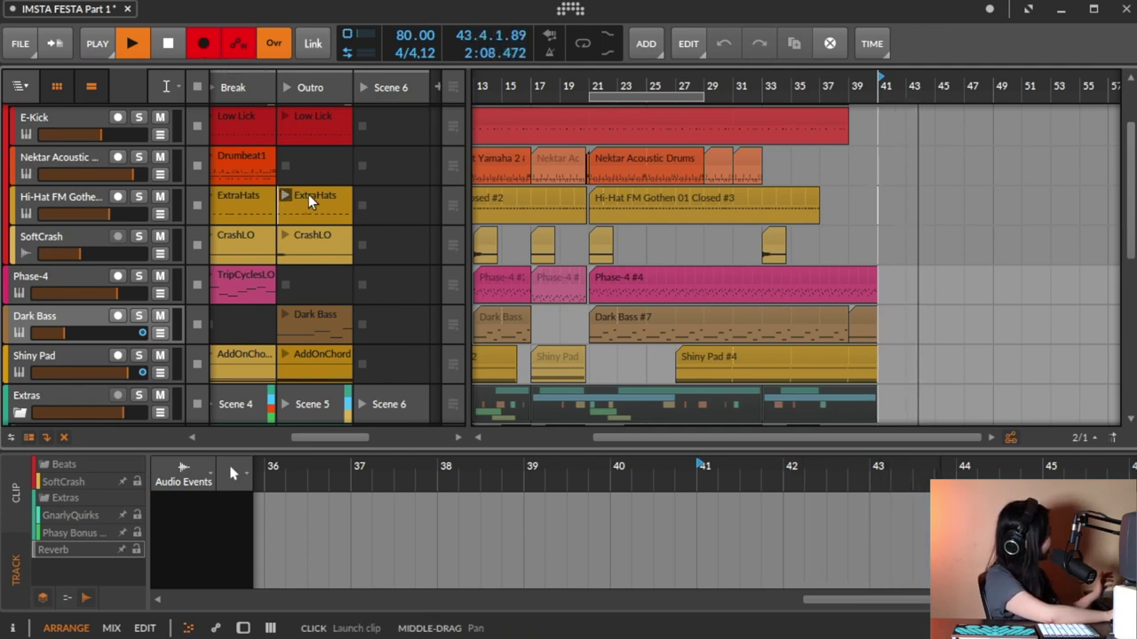
# While recording, launch the Break scene's Shiny Pad clip and the Outro scene's ModHH clip
pyautogui.scroll(-3, 323, 234)
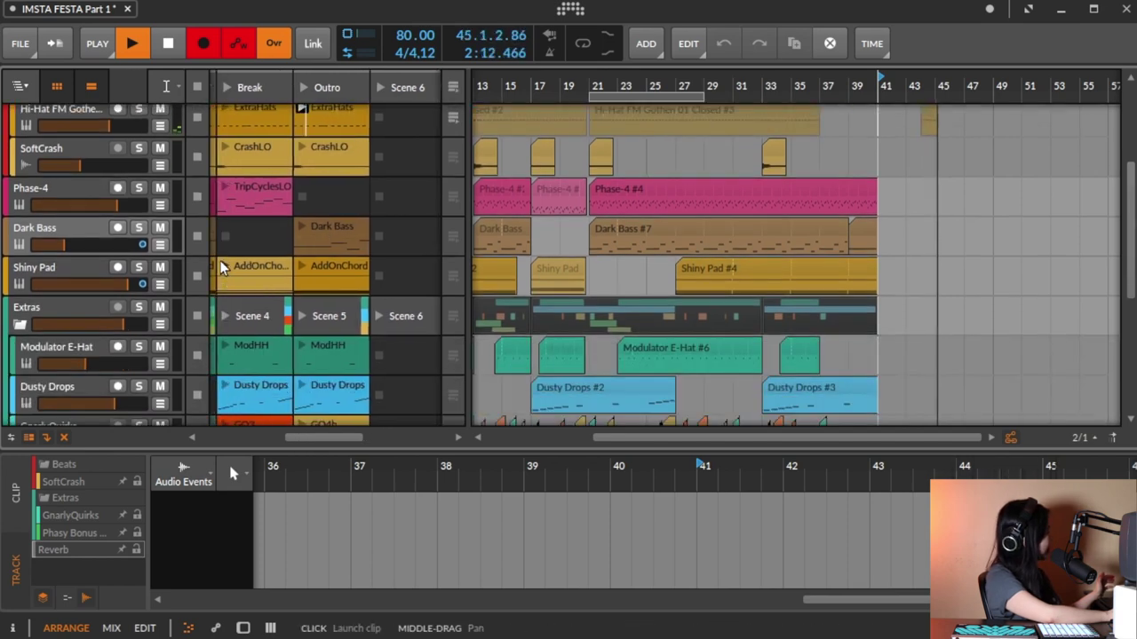
pyautogui.click(225, 266)
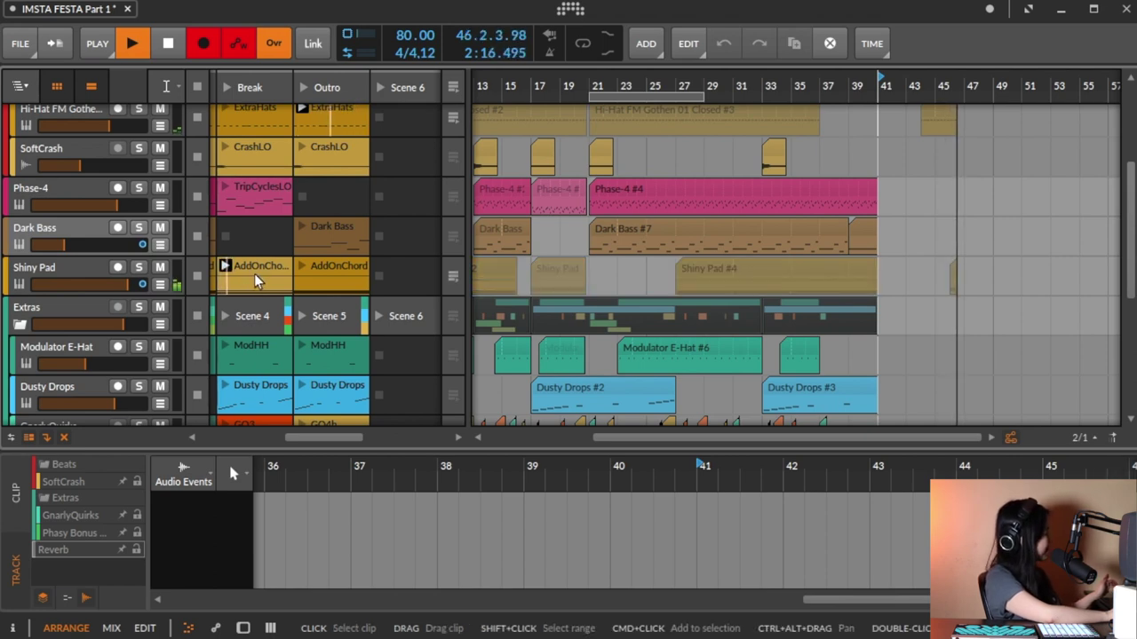
pyautogui.click(302, 344)
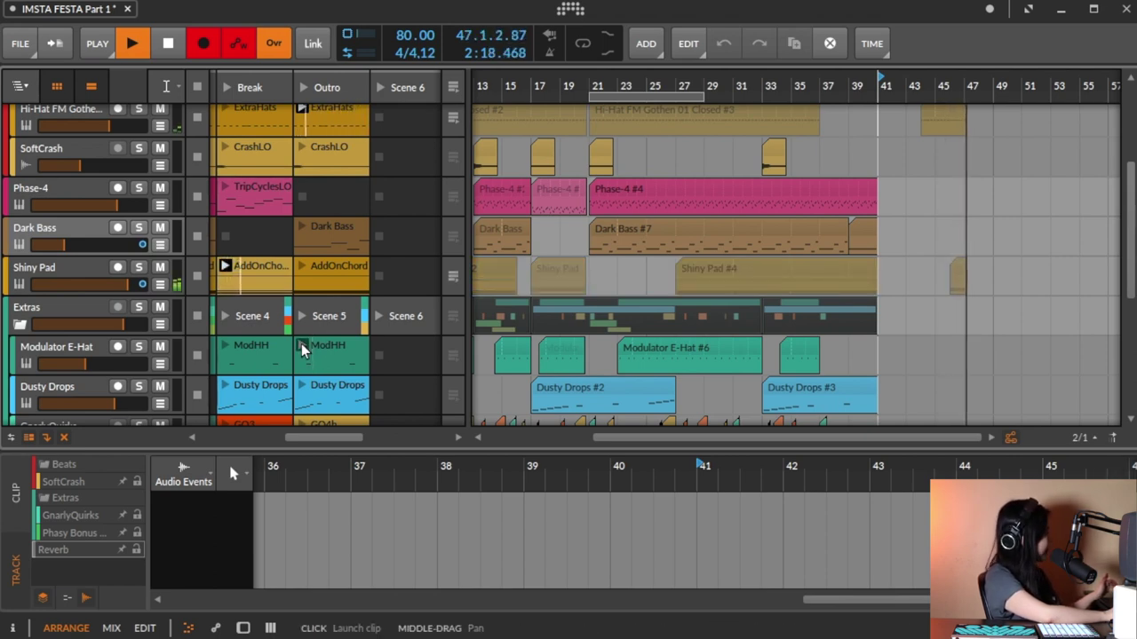
pyautogui.scroll(-2, 301, 344)
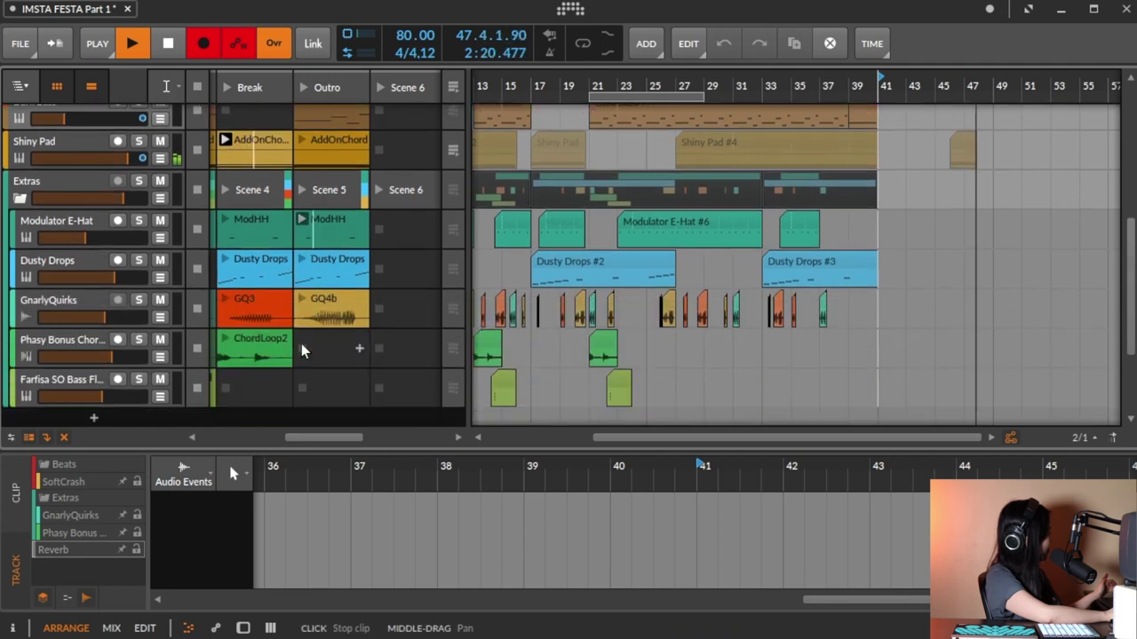
pyautogui.scroll(-1, 301, 343)
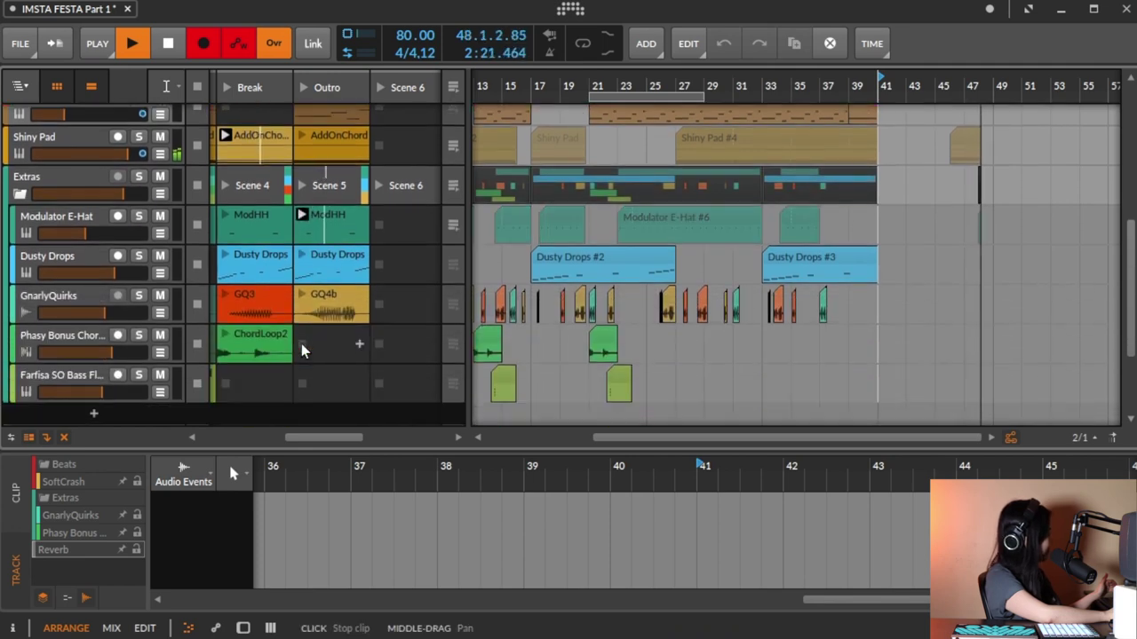
# While recording, launch the Break scene's GQ3 clip, the Main scene's FarfisaChord clip, and GQ3 once more
pyautogui.click(223, 292)
pyautogui.scroll(-3, 225, 347)
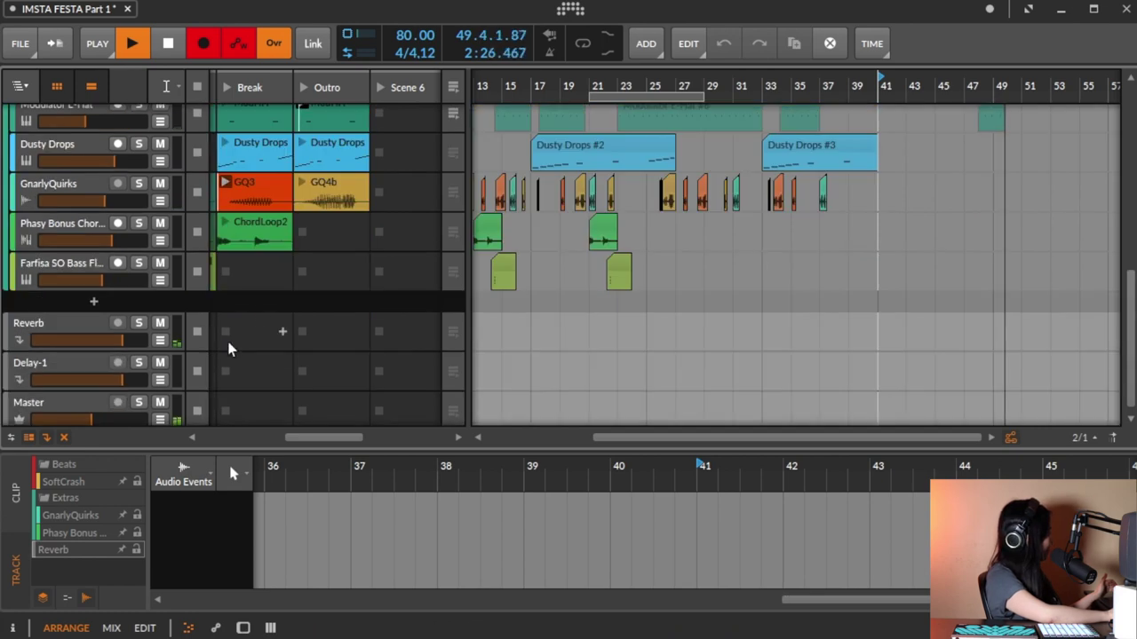
pyautogui.hscroll(-2, 239, 269)
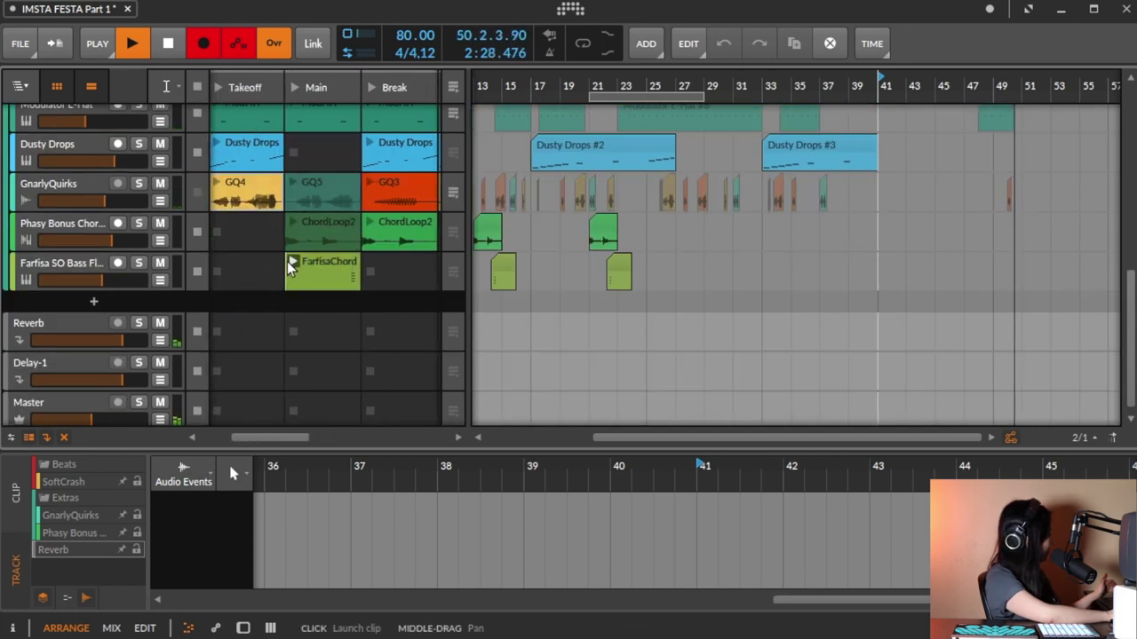
pyautogui.hscroll(1, 287, 261)
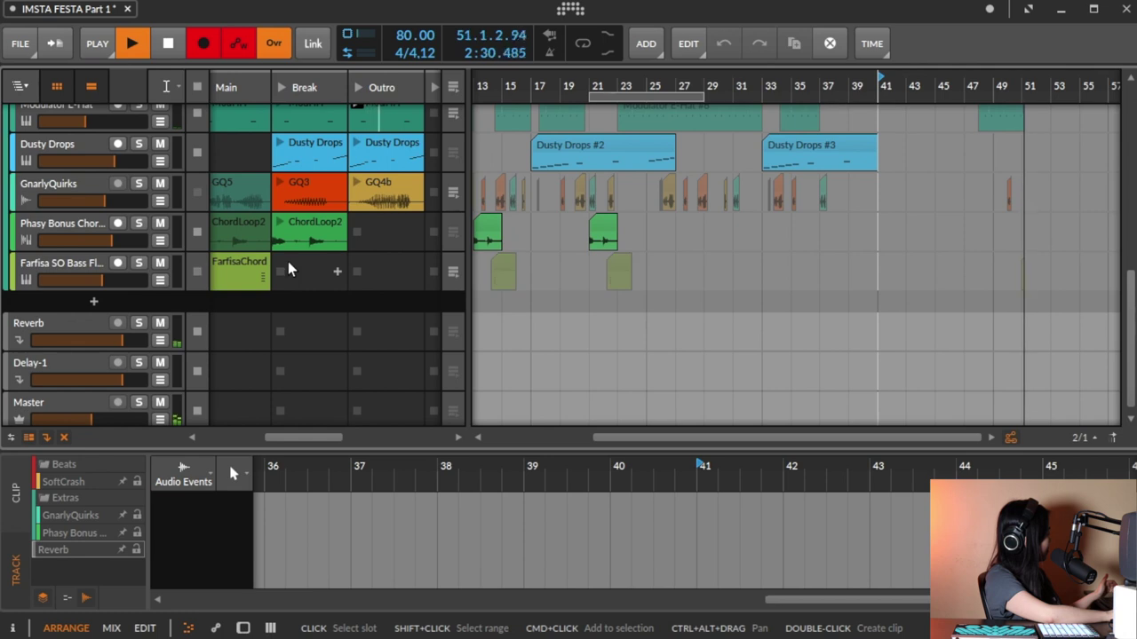
pyautogui.click(279, 184)
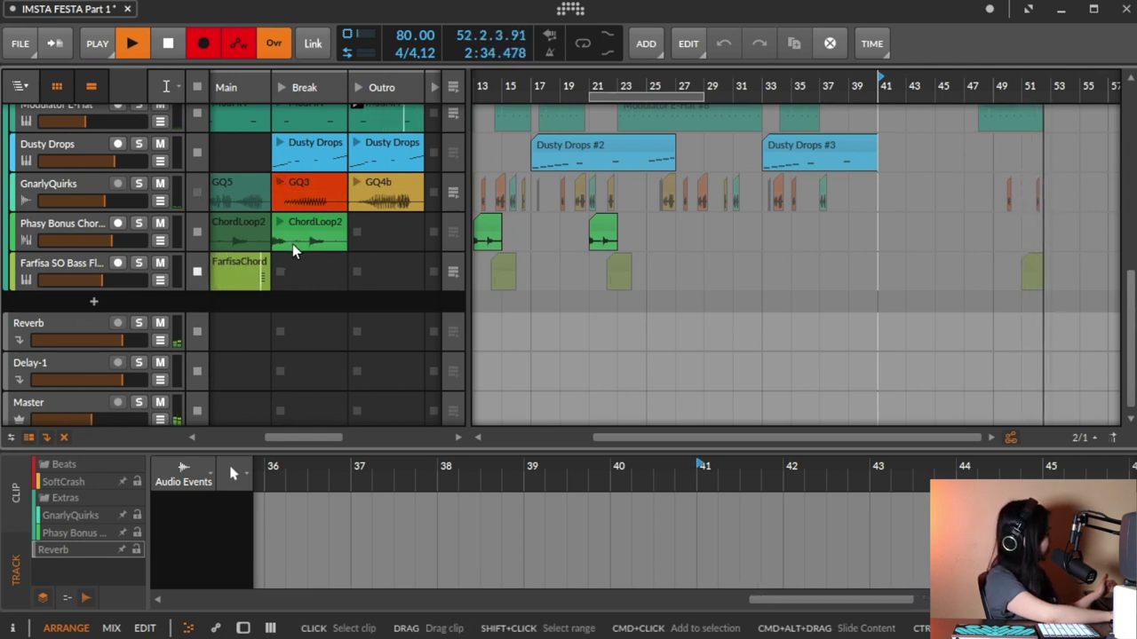
# Stop the recording and switch playback of all tracks back to the arranger timeline
pyautogui.scroll(1, 292, 243)
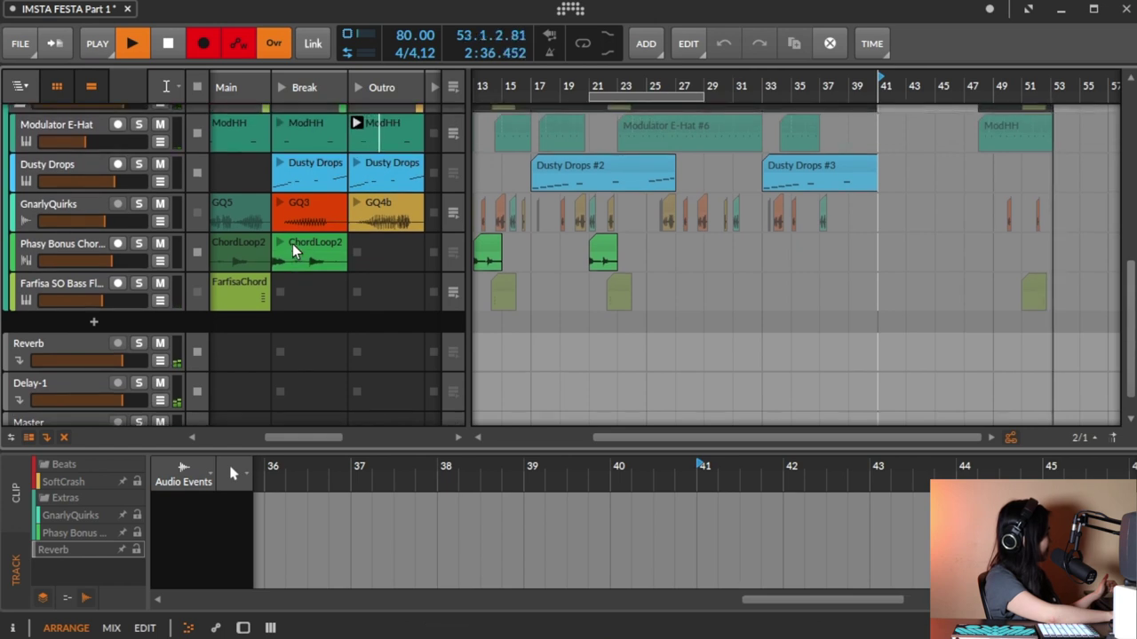
pyautogui.click(452, 88)
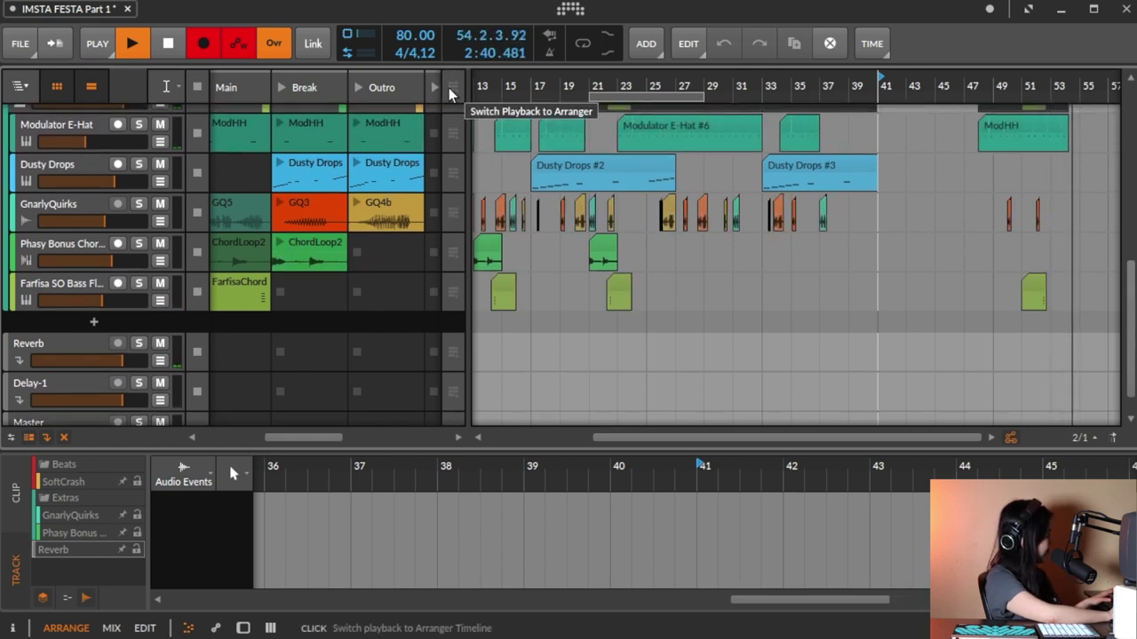
pyautogui.press('space')
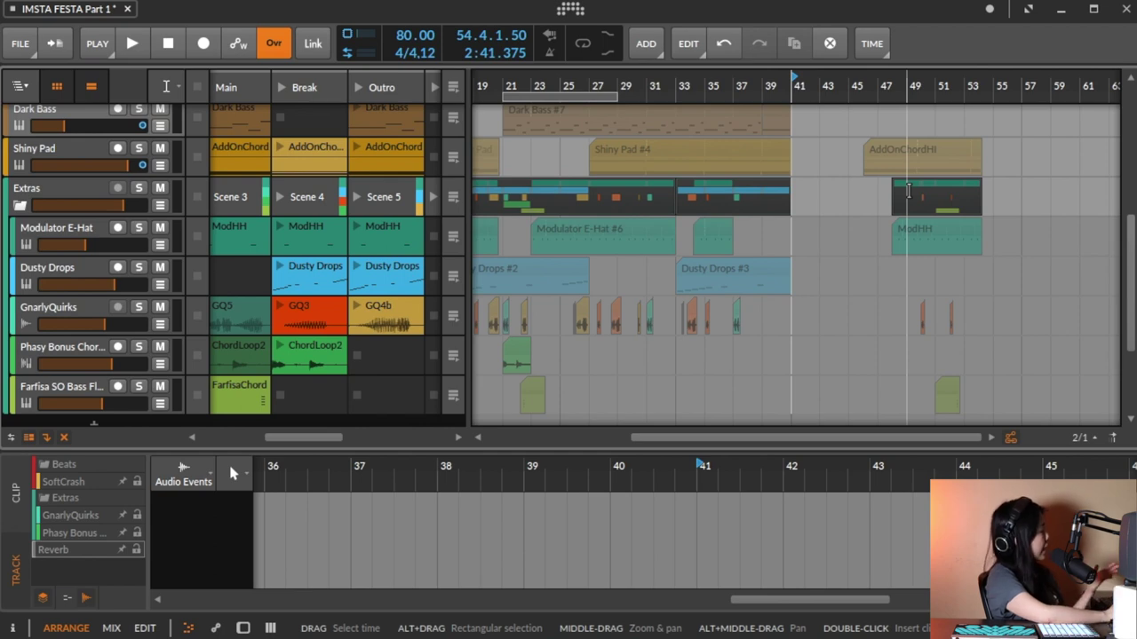
pyautogui.click(451, 88)
# Move the recorded AddOnChordHI clip and the time range holding the recorded Extras clips so both start at bar 41
pyautogui.click(946, 151)
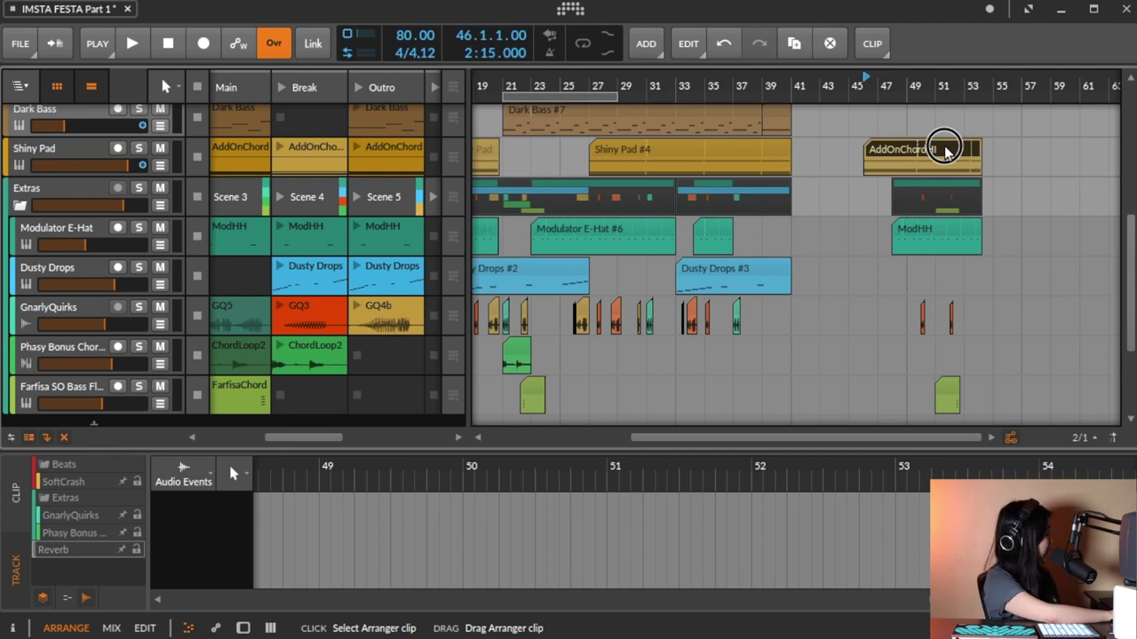
pyautogui.moveTo(946, 151); pyautogui.dragTo(882, 153)
pyautogui.scroll(-1, 893, 194)
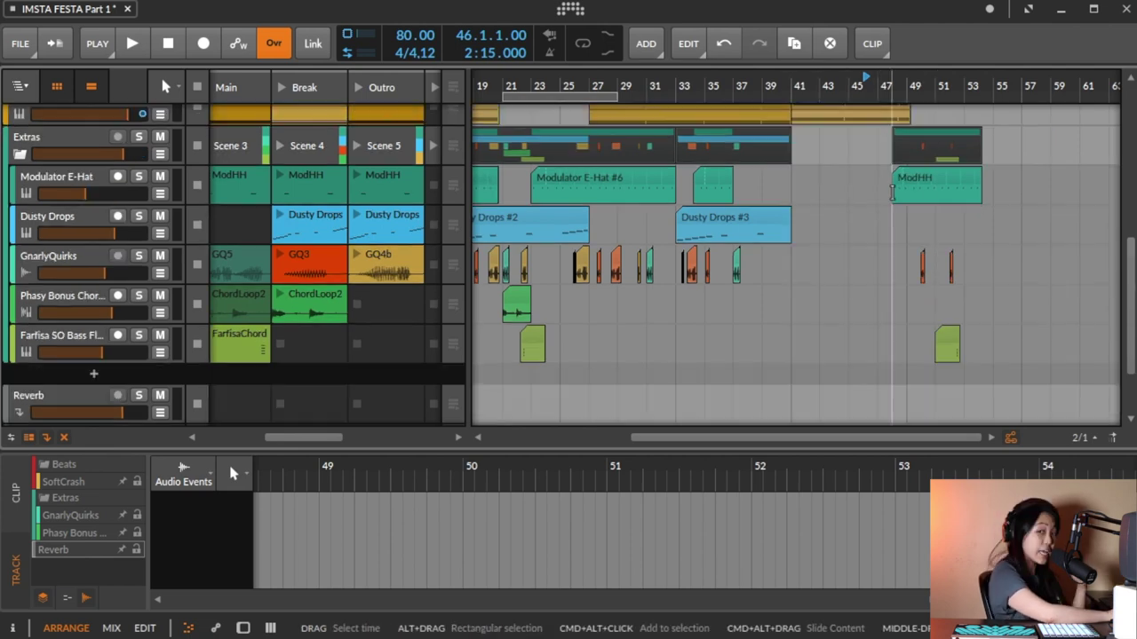
pyautogui.moveTo(893, 194); pyautogui.dragTo(1020, 348)
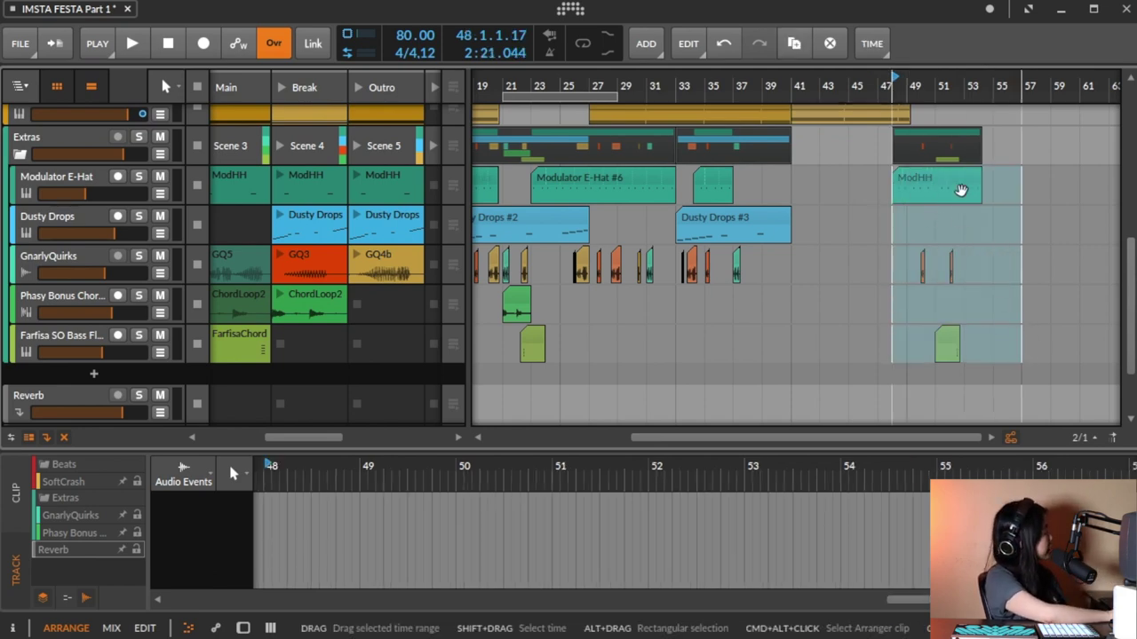
pyautogui.moveTo(951, 172); pyautogui.dragTo(849, 176)
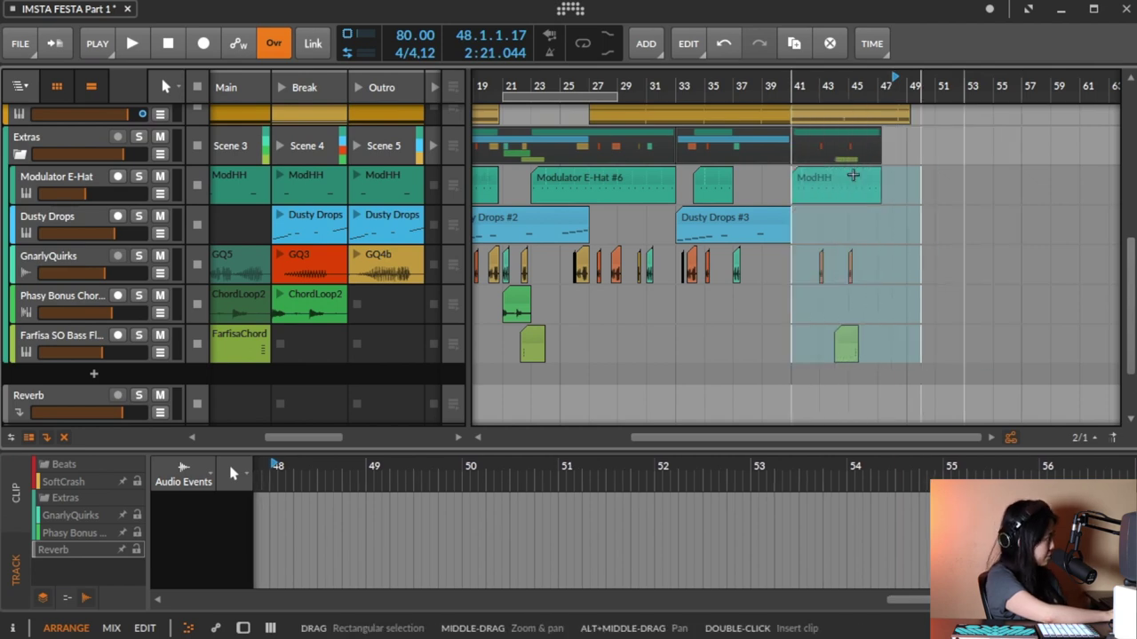
# Delete the recorded ExtraHats clip from the Hi-Hat track in the arranger
pyautogui.scroll(5, 899, 147)
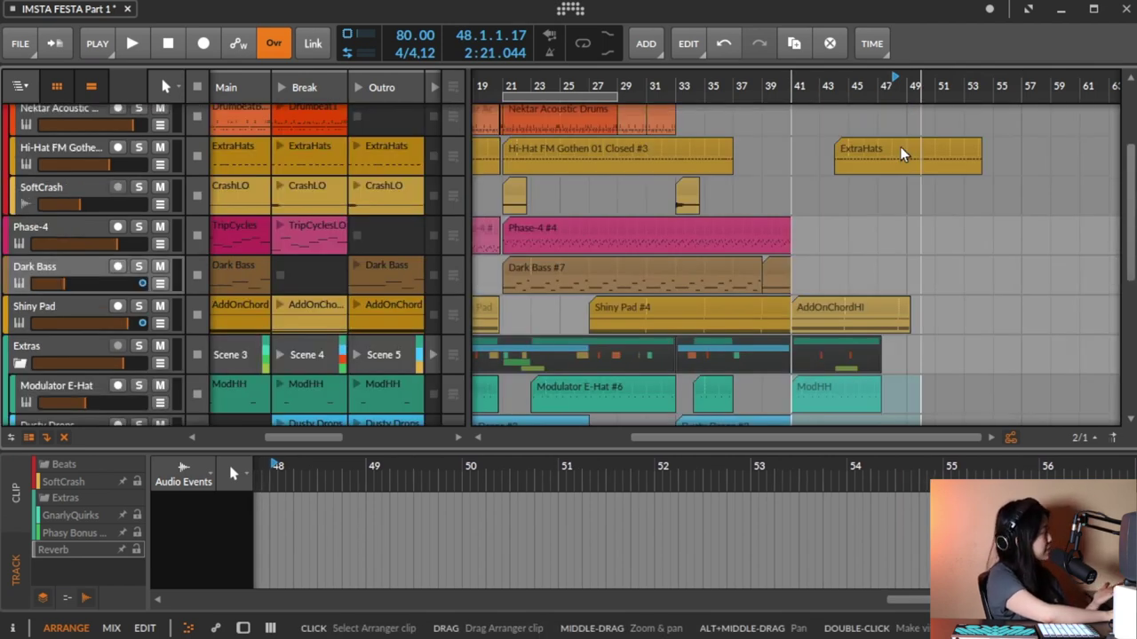
pyautogui.click(900, 149)
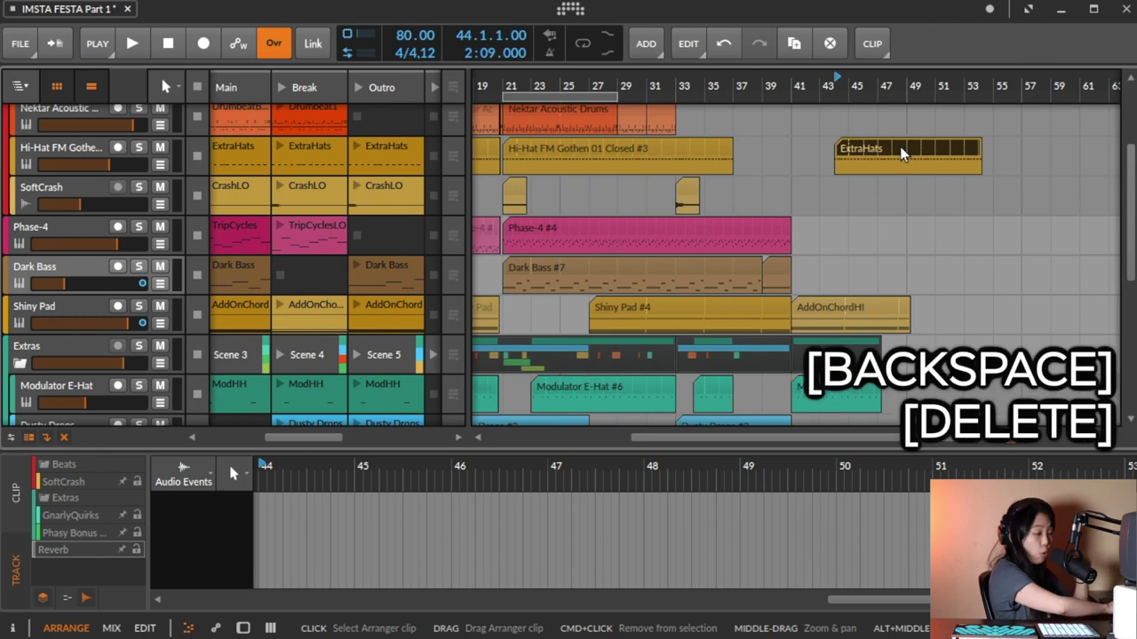
pyautogui.press('BackSpace')
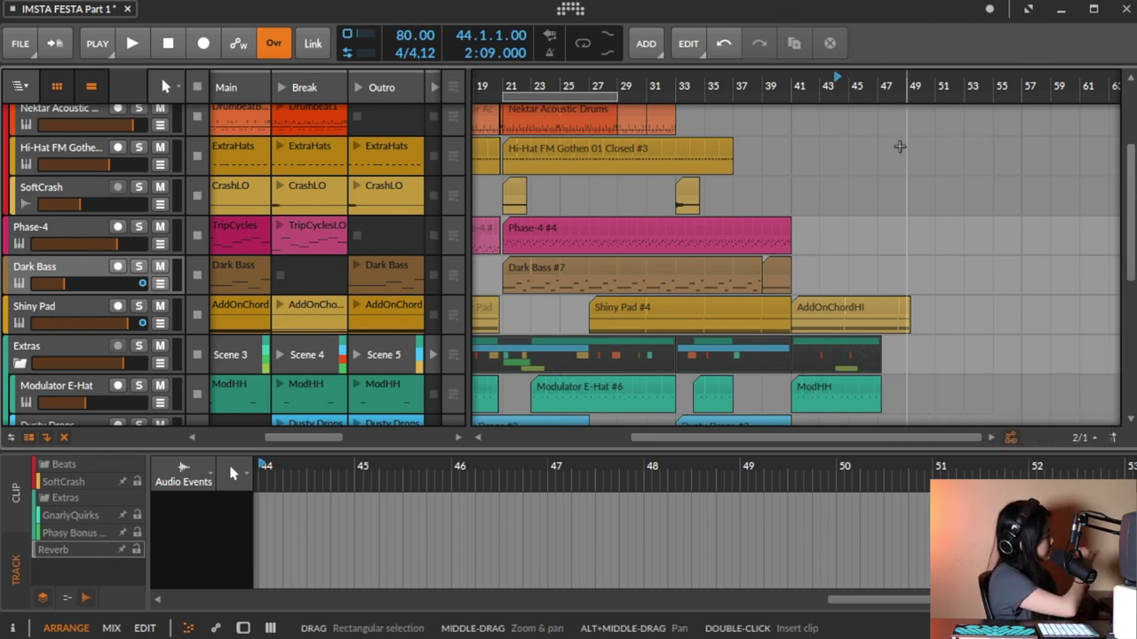
# Duplicate the recorded Farfisa clip on its arranger track, placing the copy at bar 47
pyautogui.scroll(-4, 897, 214)
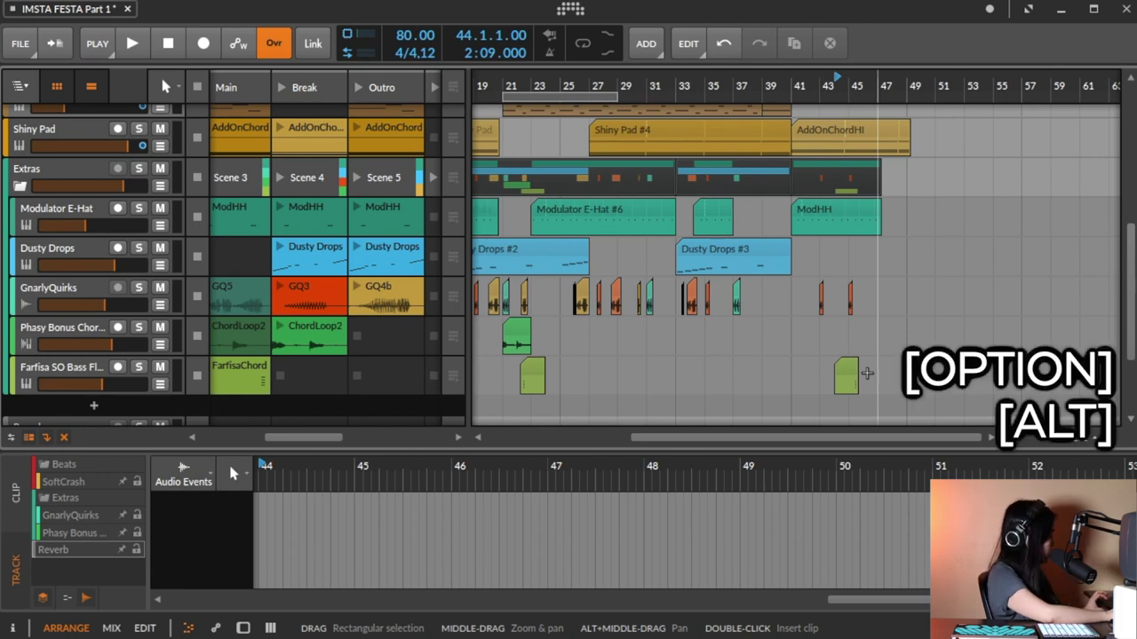
pyautogui.press('alt')
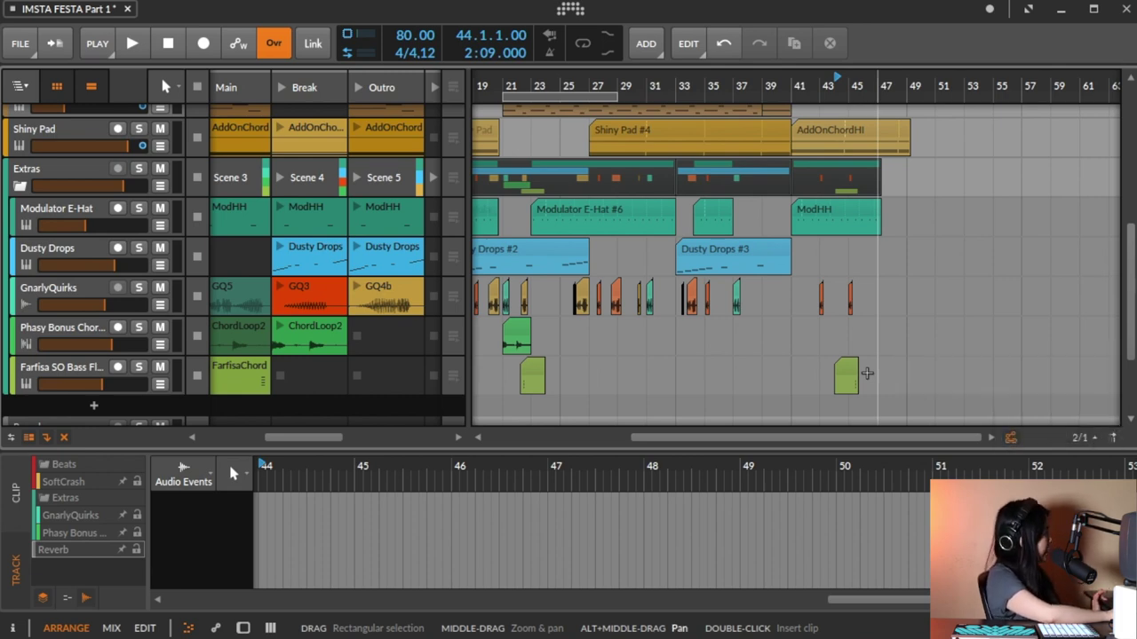
pyautogui.click(854, 371)
pyautogui.moveTo(854, 371); pyautogui.dragTo(879, 371)
# Duplicate the short Dark Bass clip at bar 39 repeatedly, placing copies at bars 41, 43, 45 and 47
pyautogui.scroll(3, 773, 203)
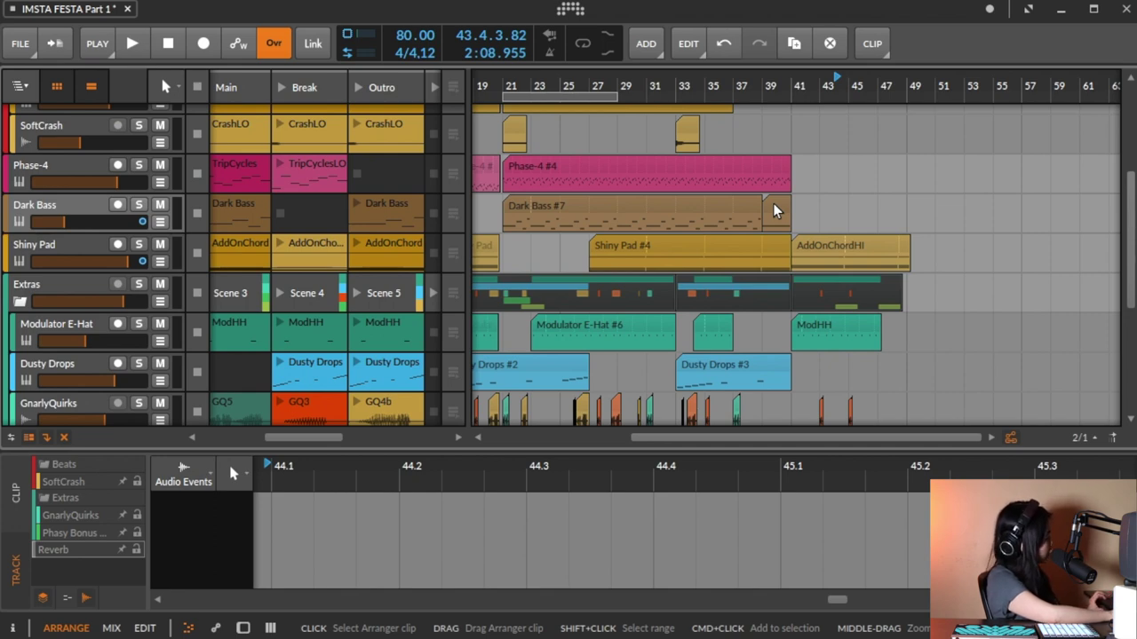
pyautogui.press('alt')
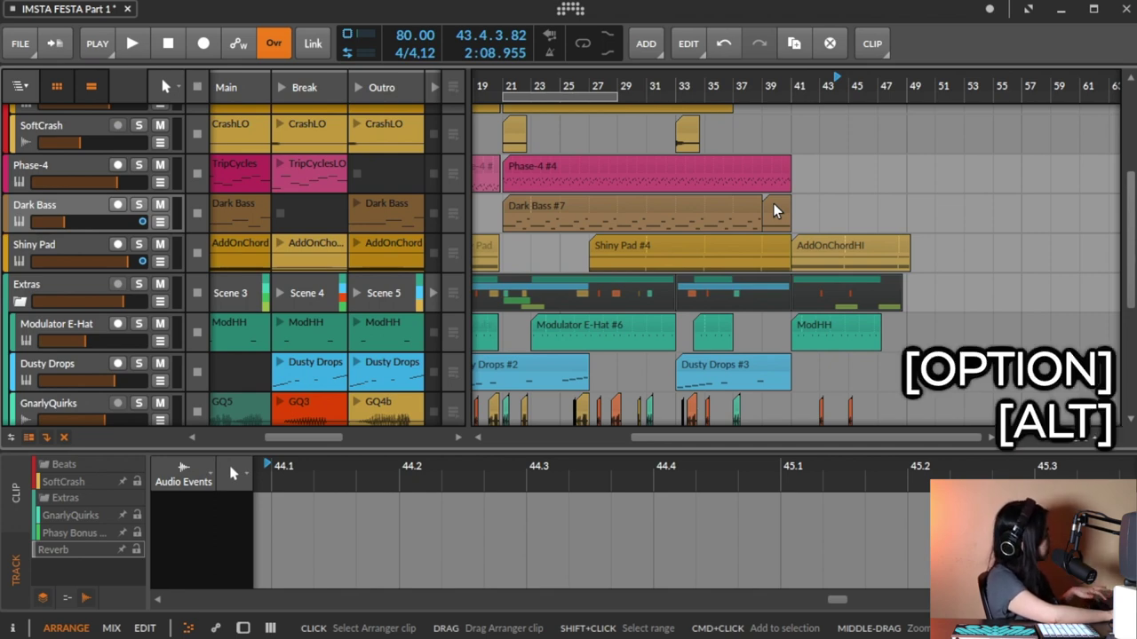
pyautogui.moveTo(773, 202); pyautogui.dragTo(891, 208)
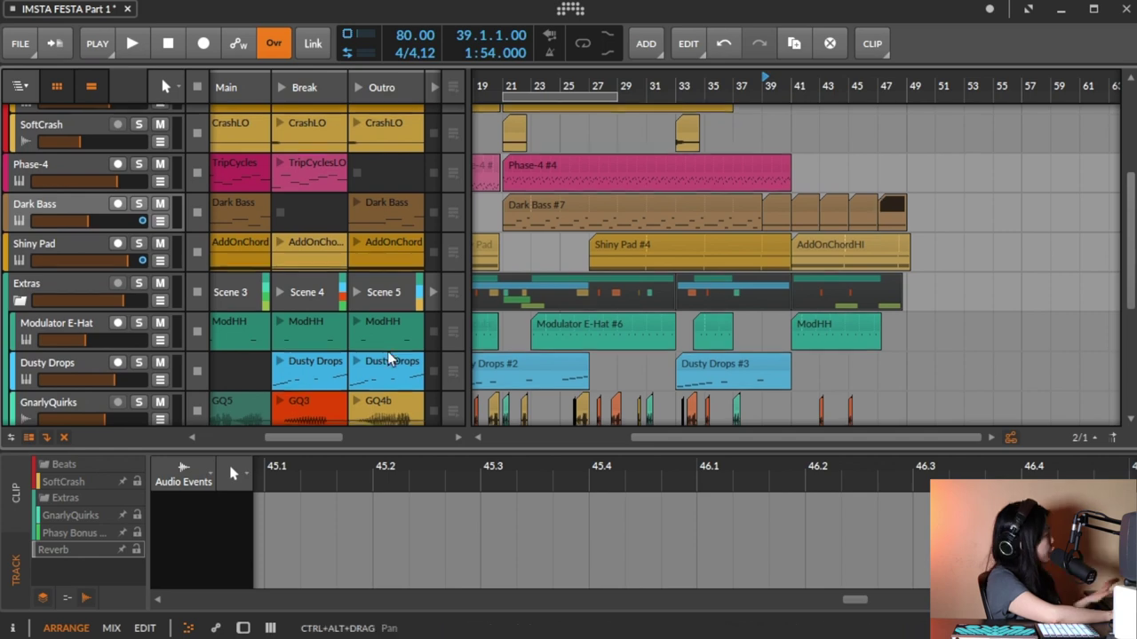
# Copy the Break scene's ChordLoop2 clip and paste it at bar 41 on the Phasy Bonus track in the arranger
pyautogui.scroll(-5, 387, 351)
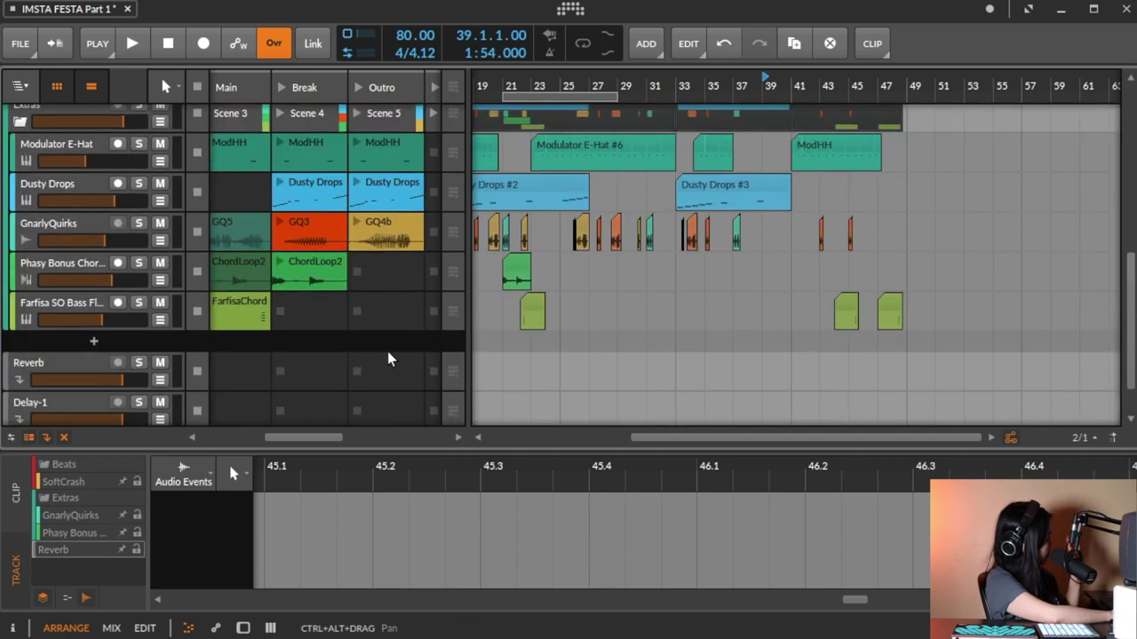
pyautogui.click(301, 268)
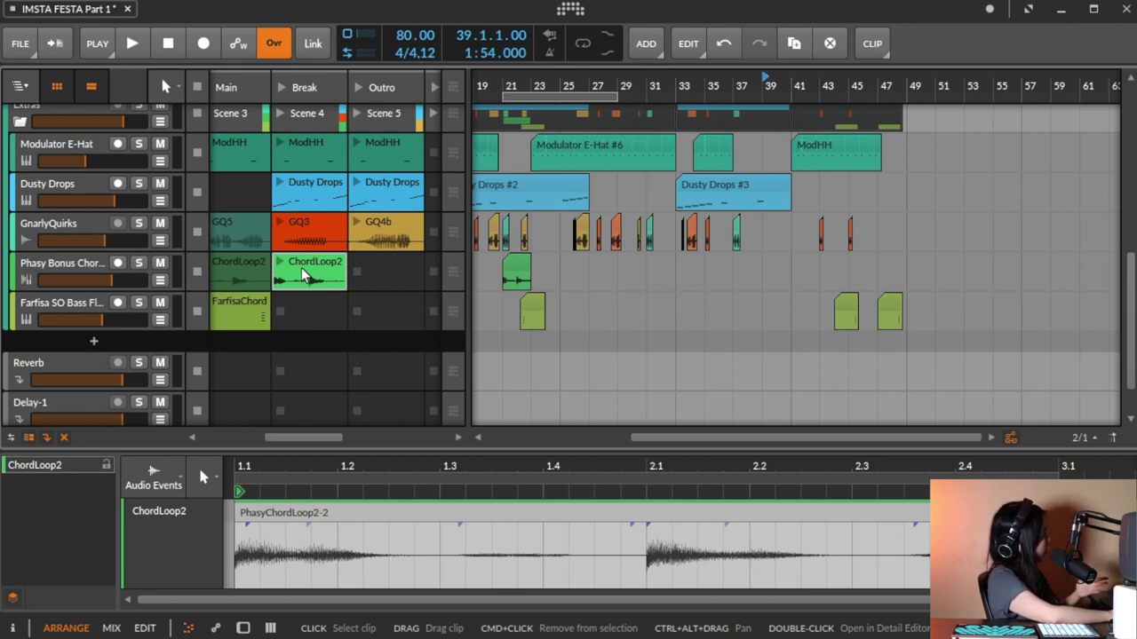
pyautogui.press('super+c')
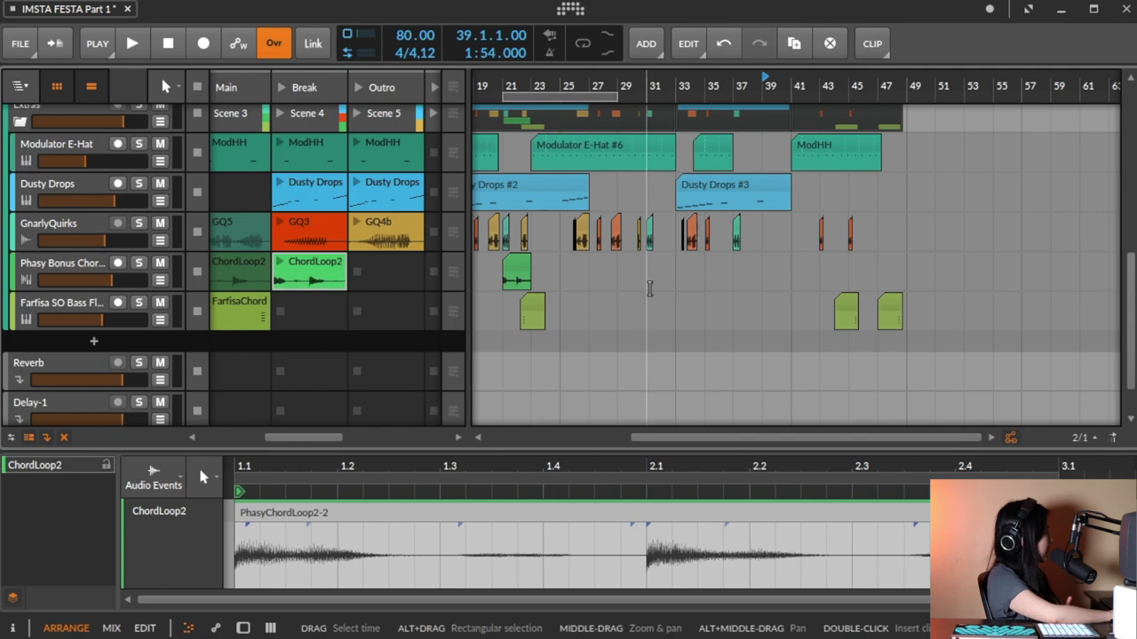
pyautogui.click(784, 277)
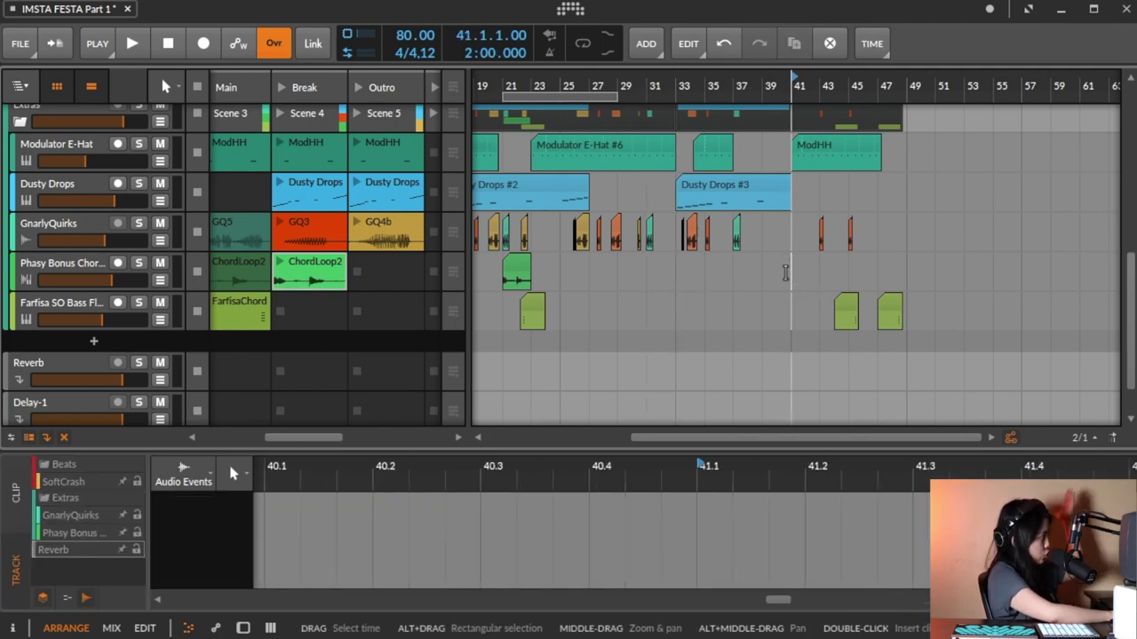
pyautogui.press('super+v')
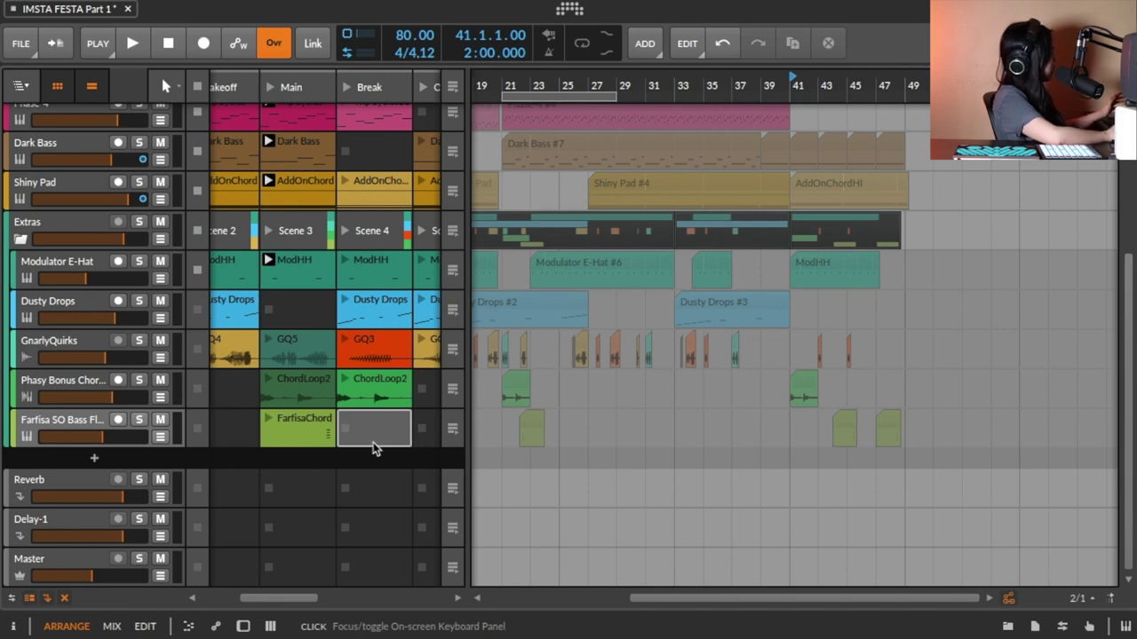
# Add an audio track below the Farfisa SO Bass track and rename it Vocals
pyautogui.rightClick(137, 468)
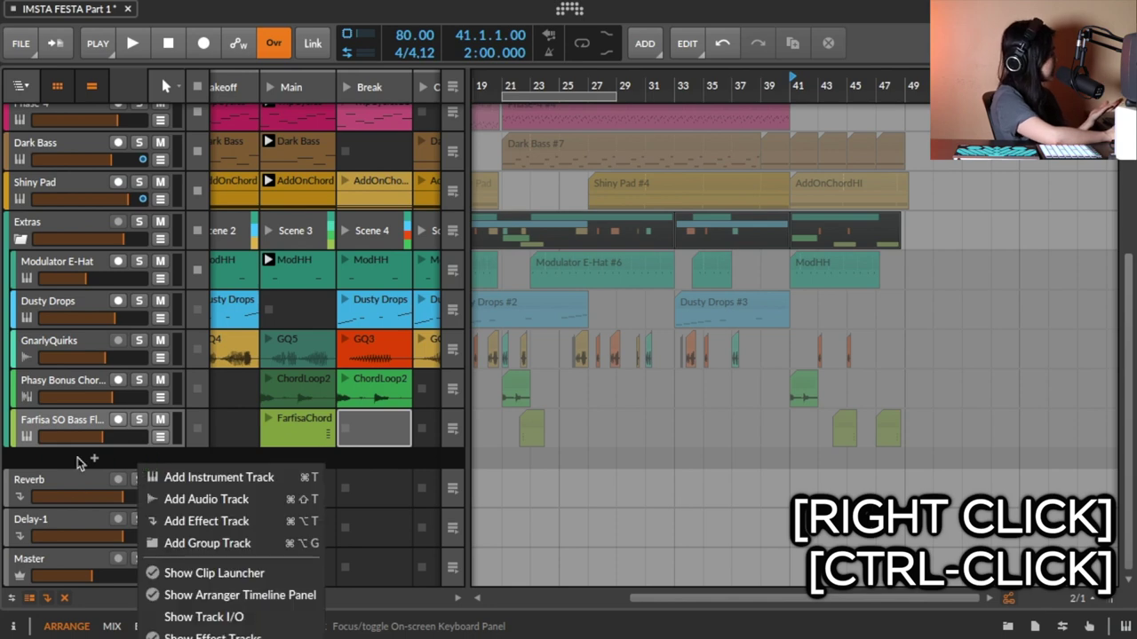
pyautogui.click(203, 500)
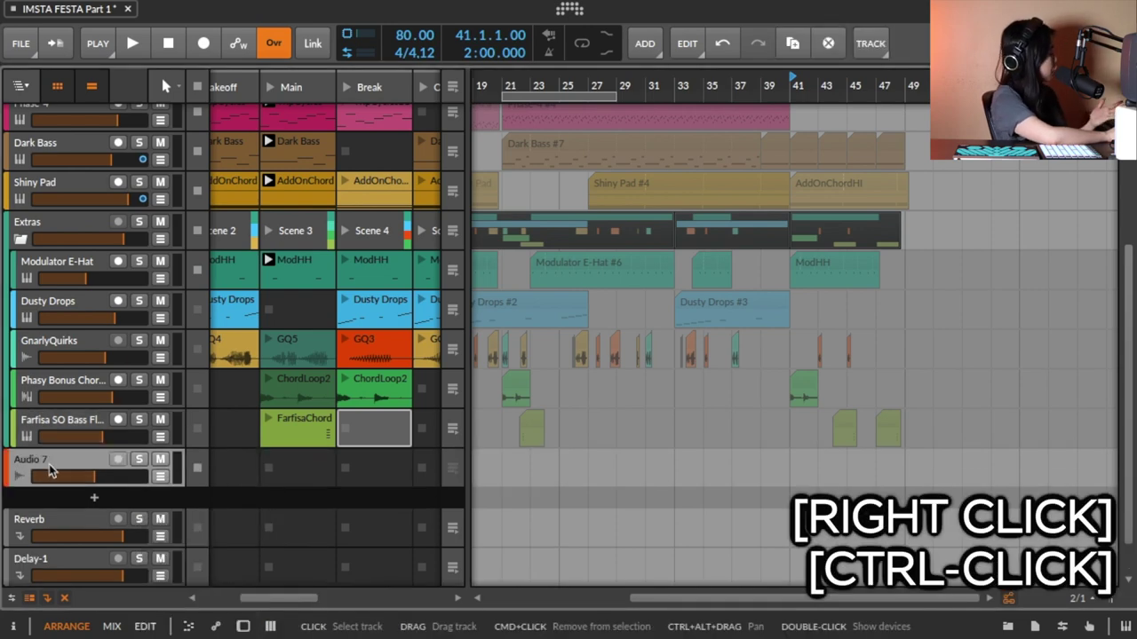
pyautogui.rightClick(49, 464)
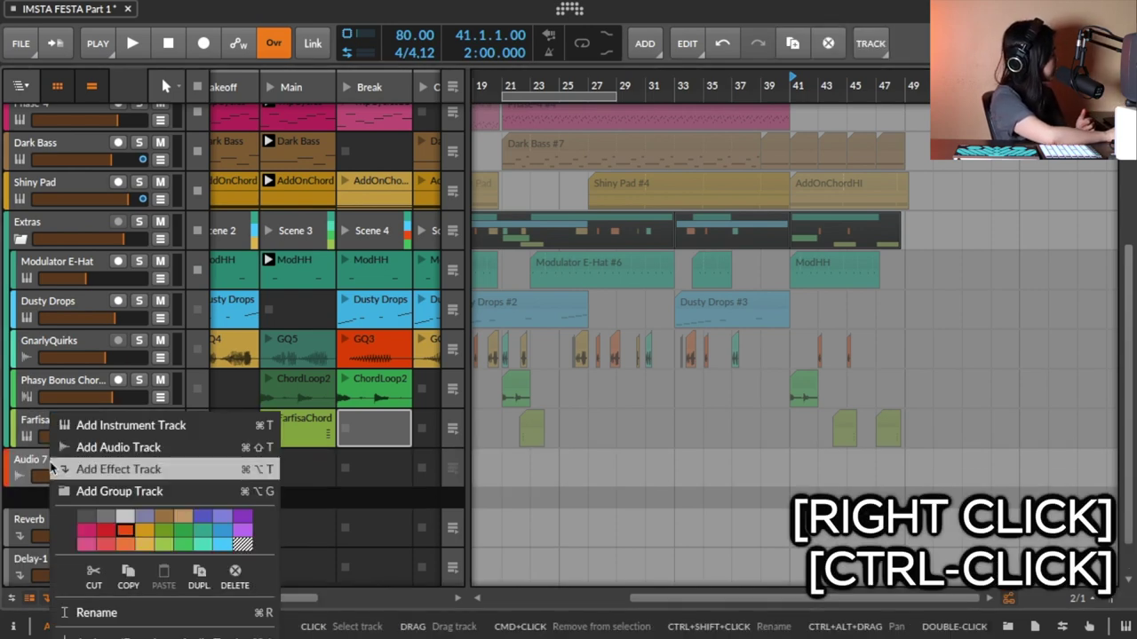
pyautogui.click(96, 612)
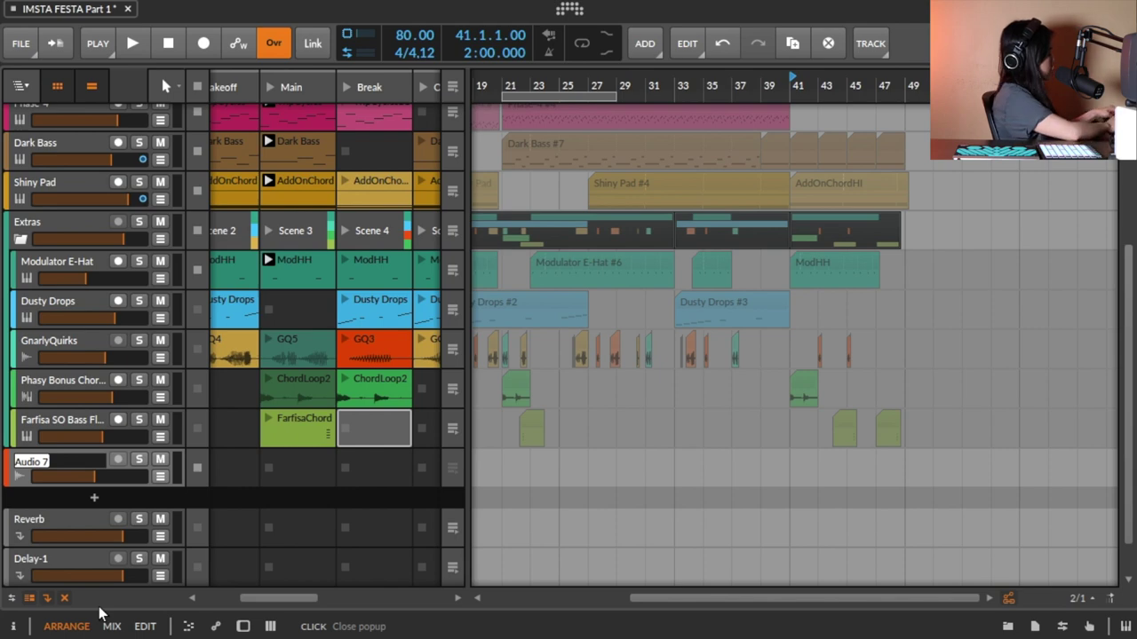
pyautogui.write('Vocals')
pyautogui.press('Return')
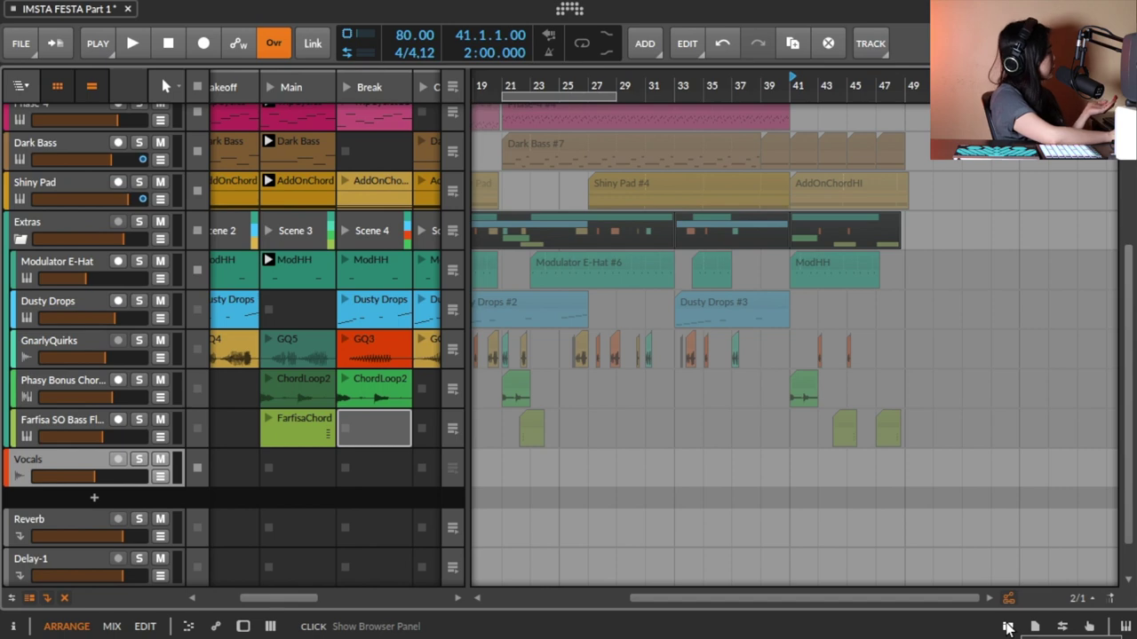
# Show the sample browser and search all sample locations for "vocal loop"
pyautogui.click(1009, 627)
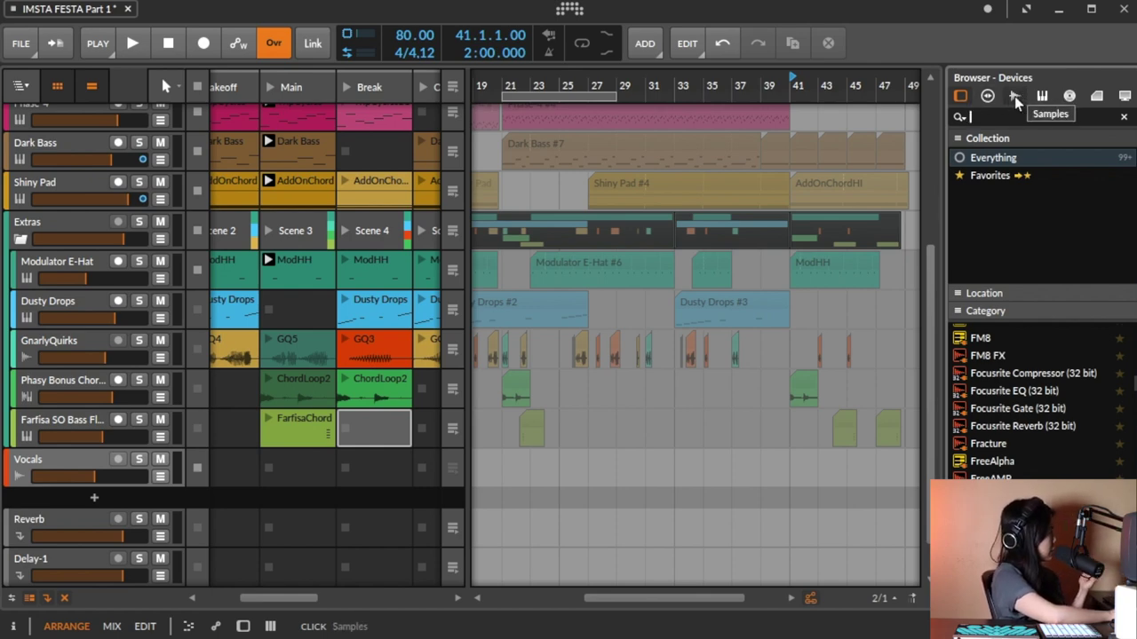
pyautogui.click(1014, 96)
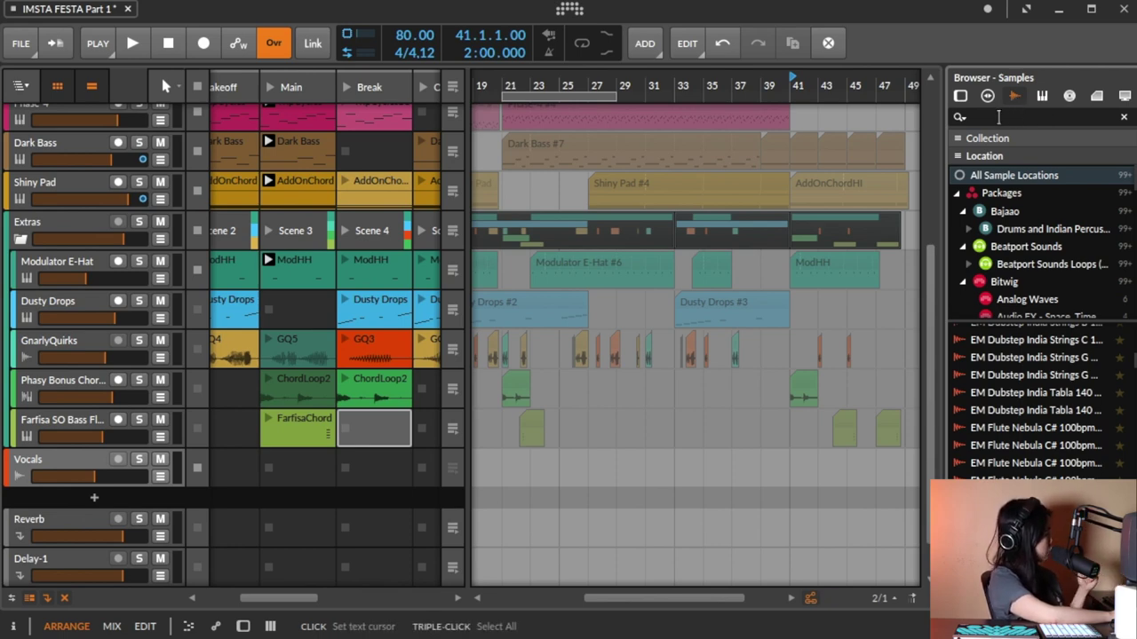
pyautogui.click(999, 116)
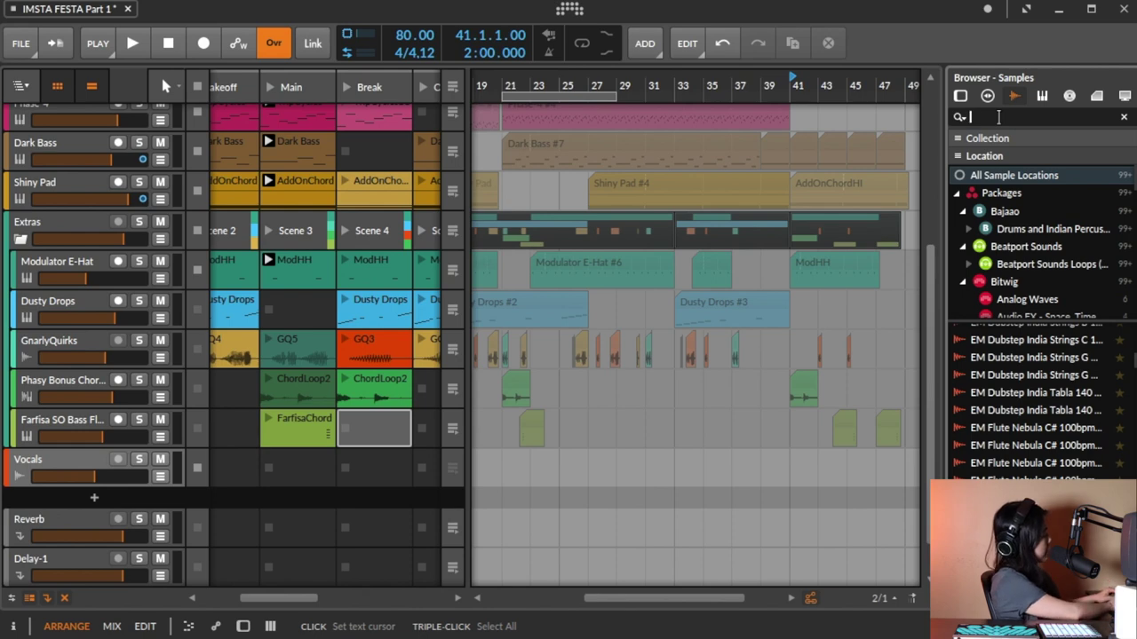
pyautogui.write('vocal loop')
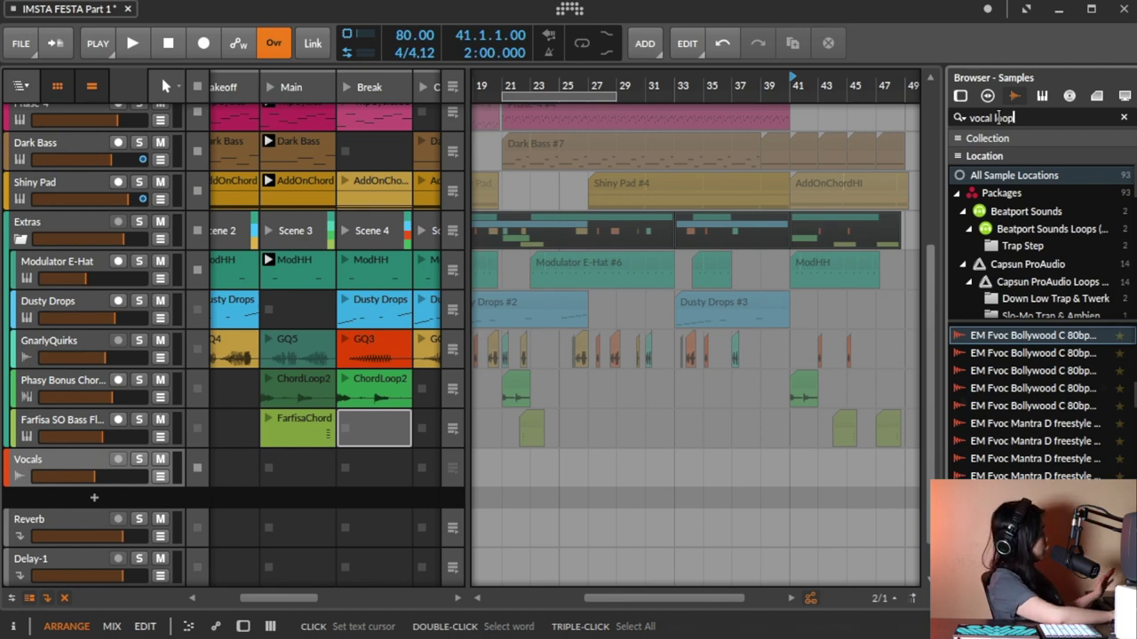
# Audition the EM Fvoc Bollywood C 80bpm 01, EM Fvoc Mantra D freestyle 01 and EM Mvoc Baul F 90bpm 01 vocal samples
pyautogui.click(1102, 336)
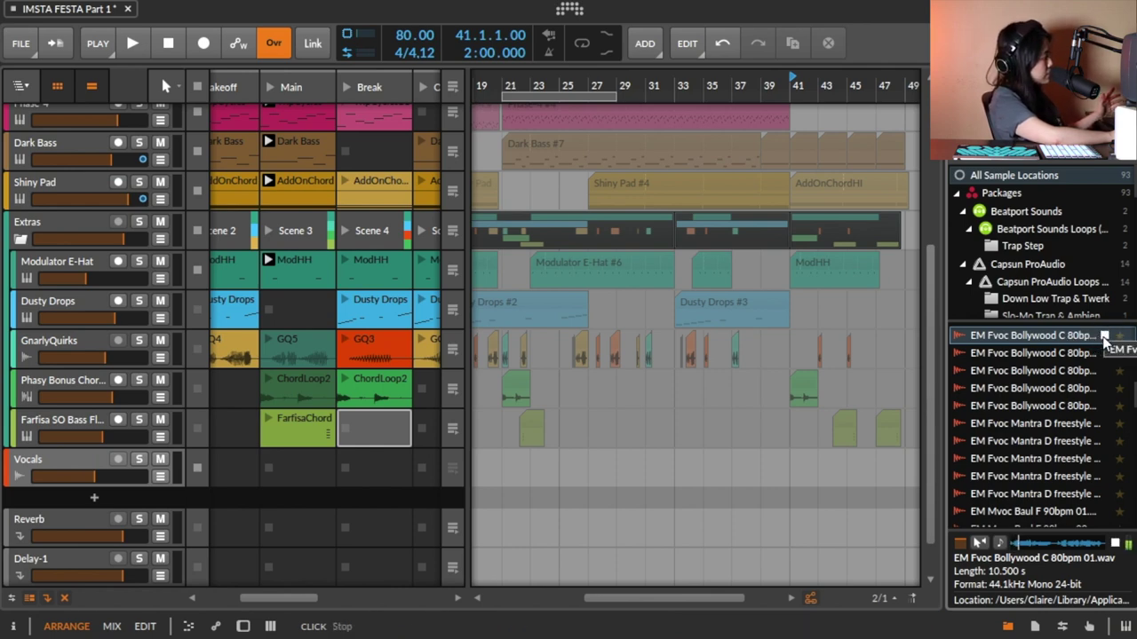
pyautogui.click(1103, 423)
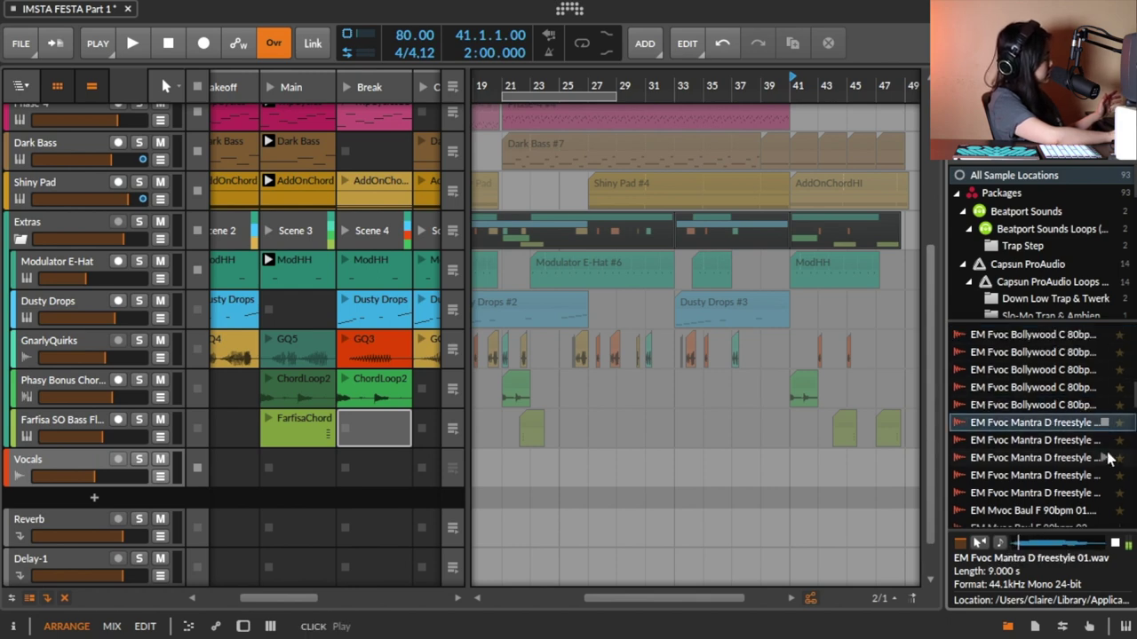
pyautogui.scroll(-1, 1108, 457)
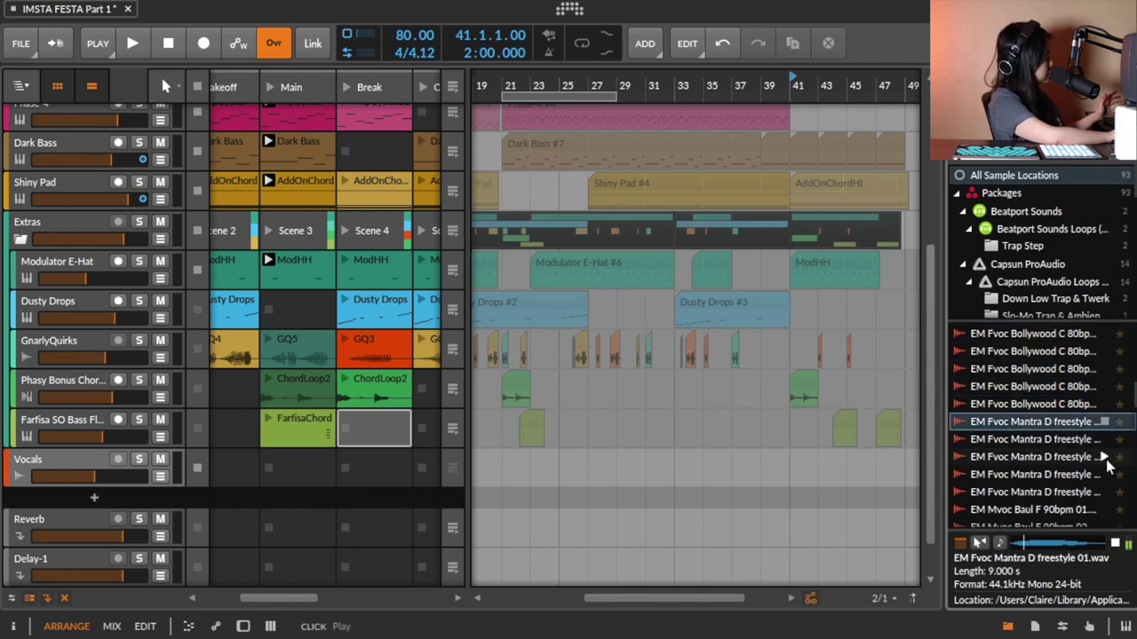
pyautogui.click(1104, 505)
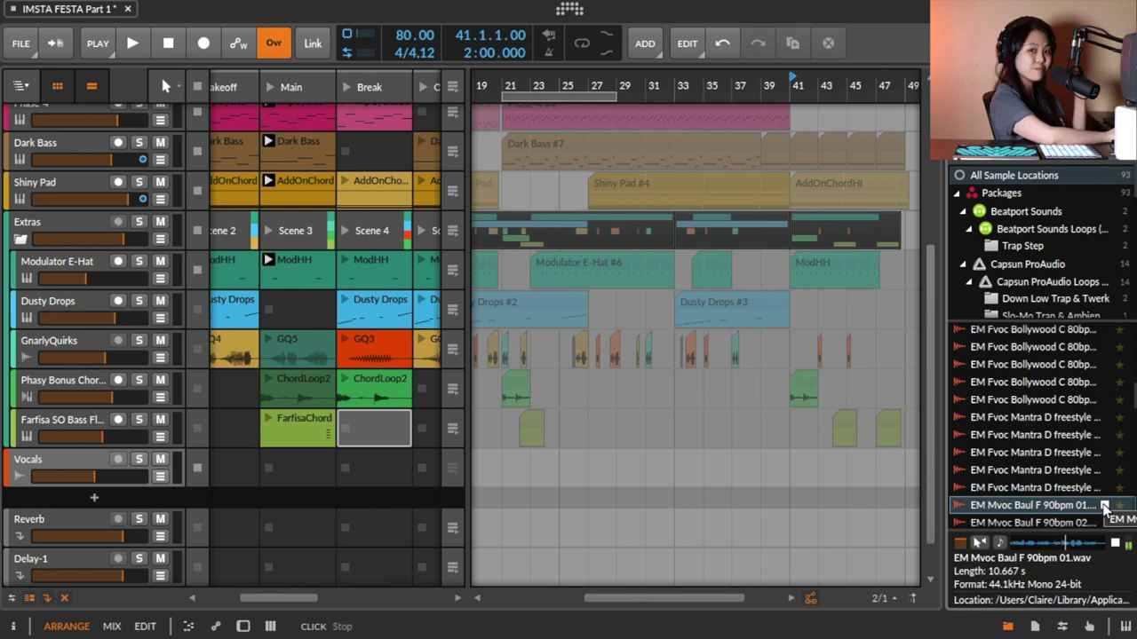
pyautogui.click(1104, 504)
pyautogui.scroll(1, 1072, 454)
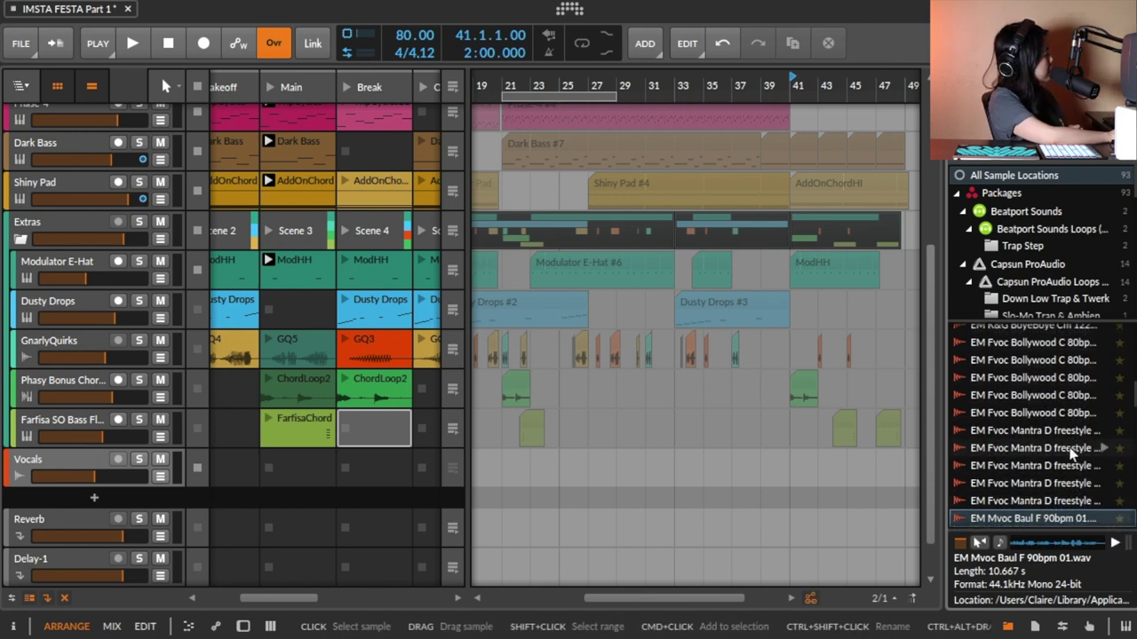
pyautogui.scroll(-1, 1072, 454)
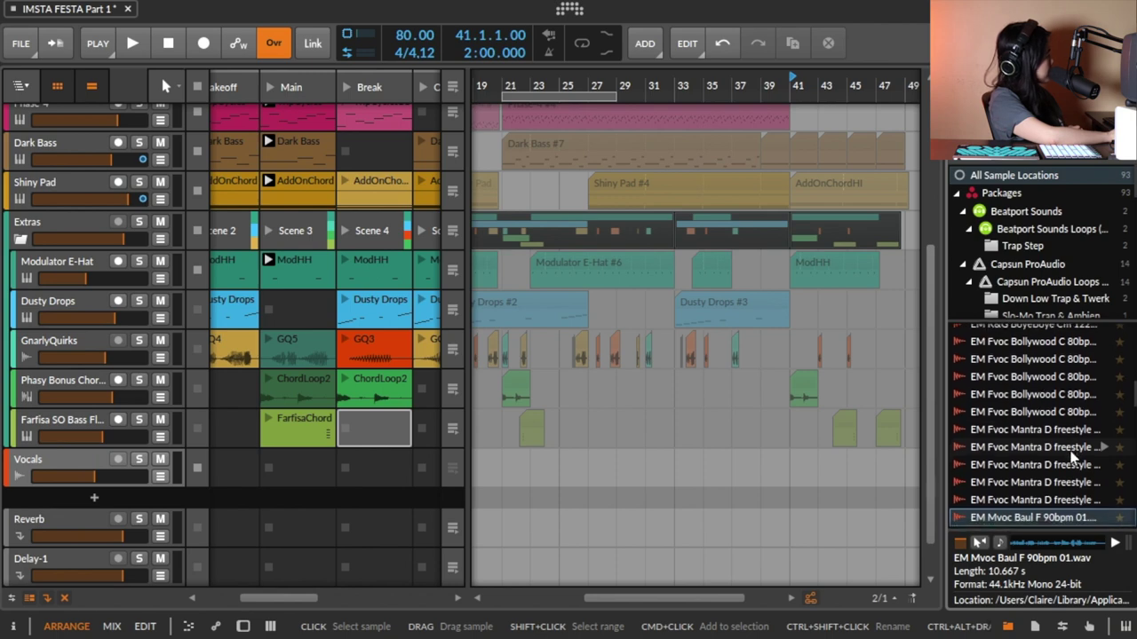
# Place EM Fvoc Bollywood C 80bpm 01 in the Main scene slot of the Vocals track and play the scene with it
pyautogui.click(1104, 343)
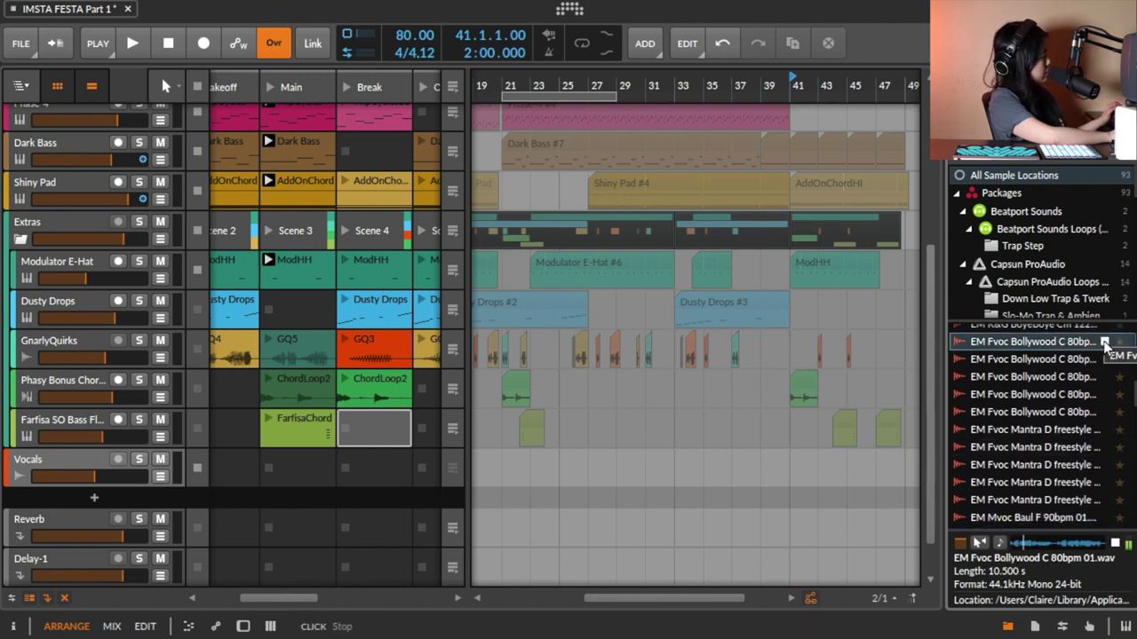
pyautogui.click(1104, 344)
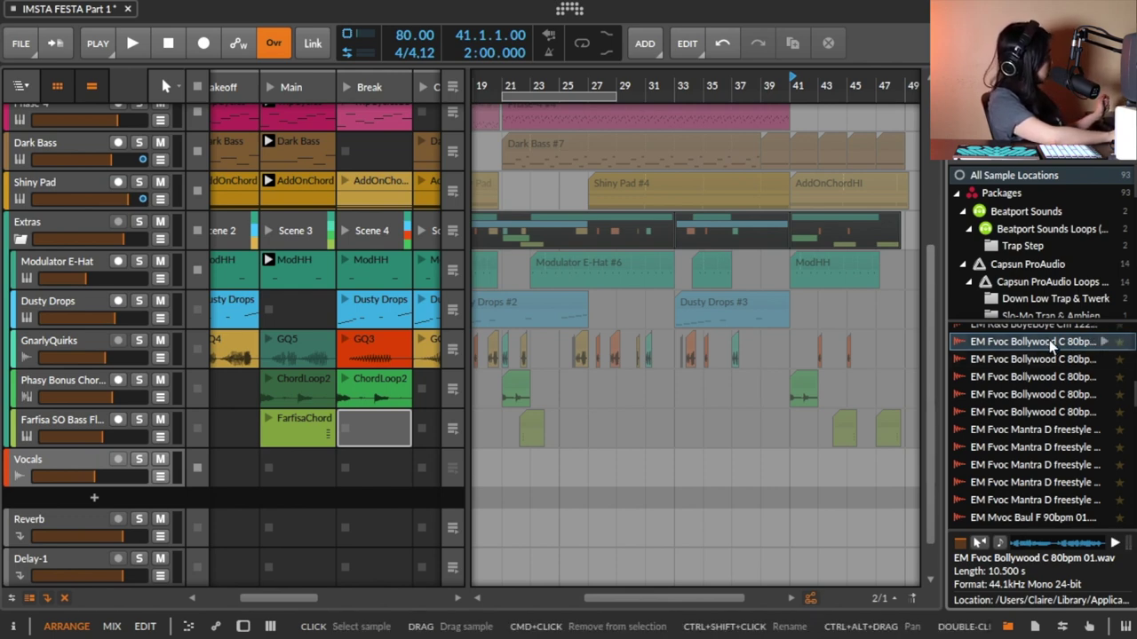
pyautogui.moveTo(1051, 348); pyautogui.dragTo(303, 469)
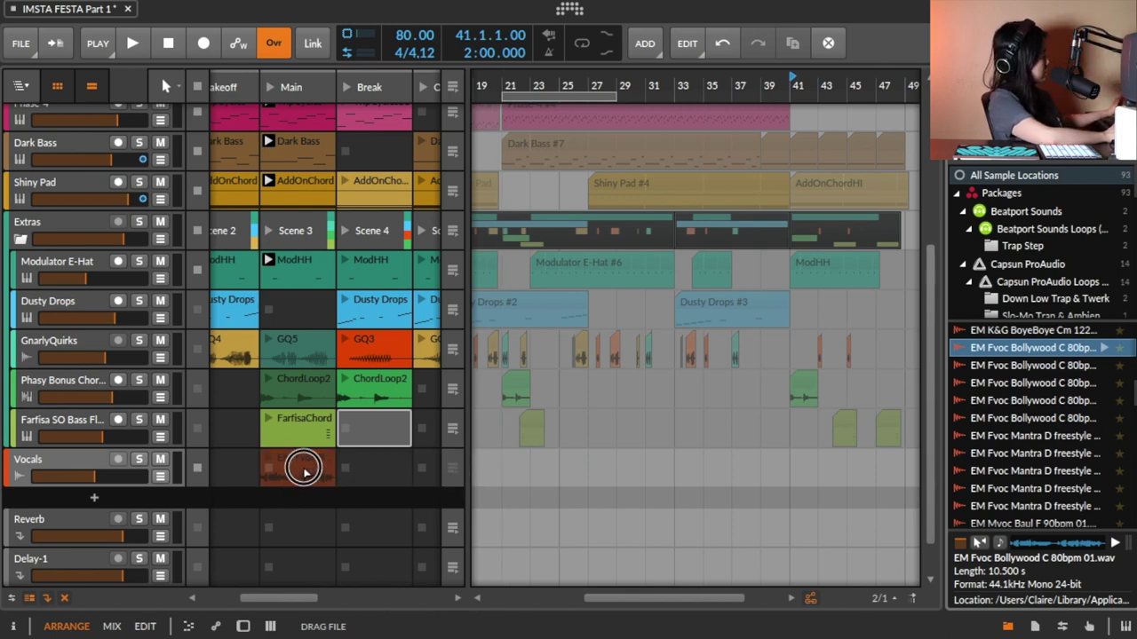
pyautogui.moveTo(303, 469); pyautogui.dragTo(303, 466)
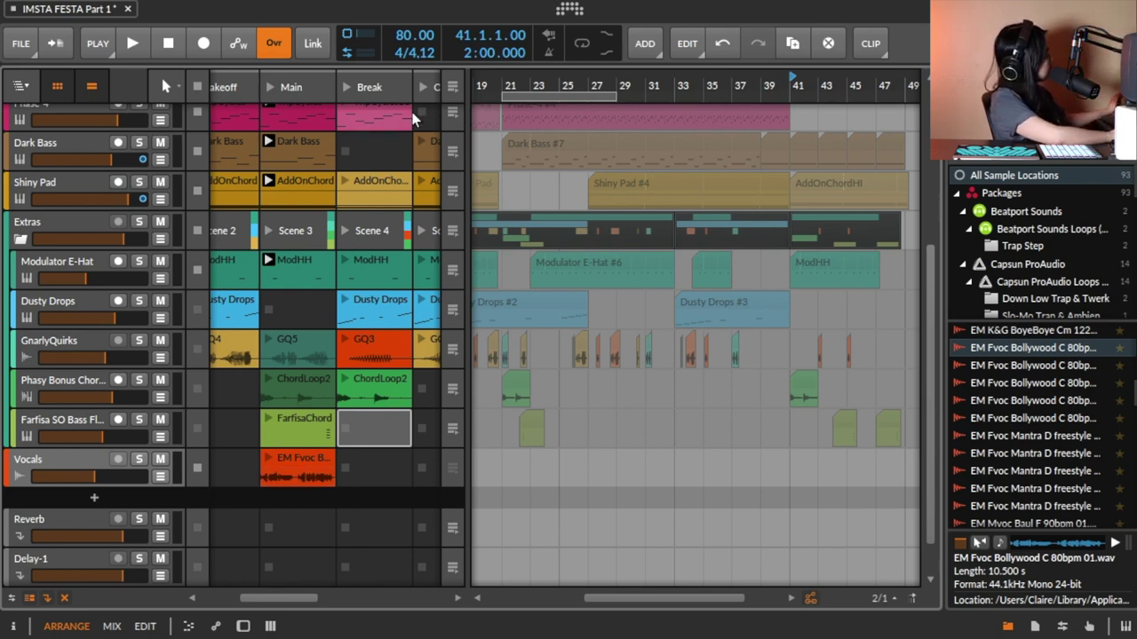
pyautogui.click(270, 87)
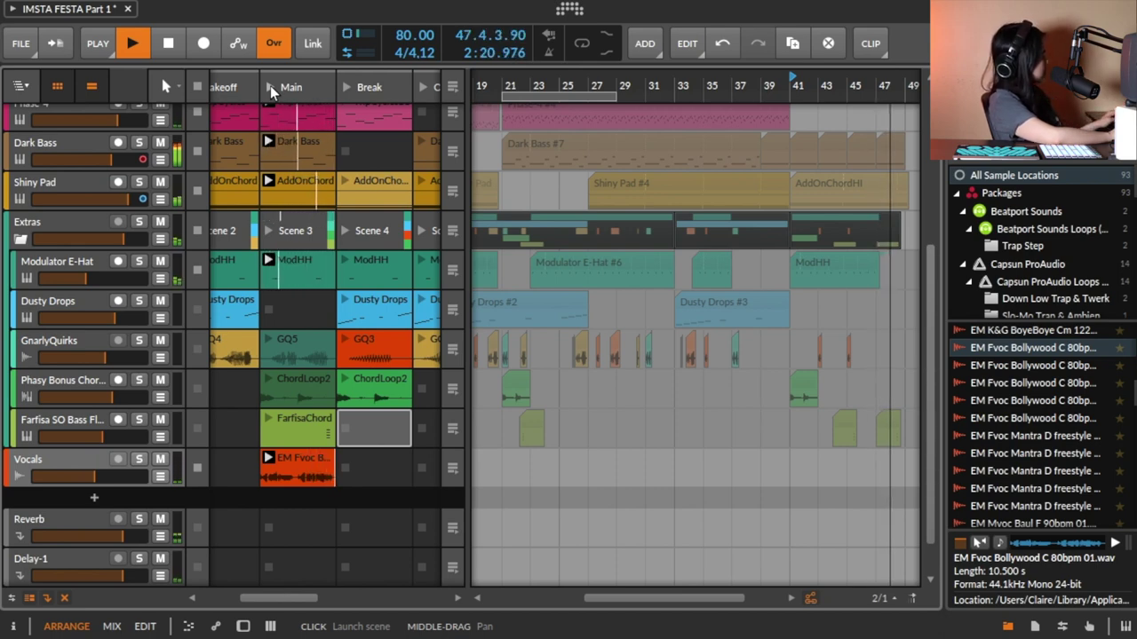
pyautogui.press('space')
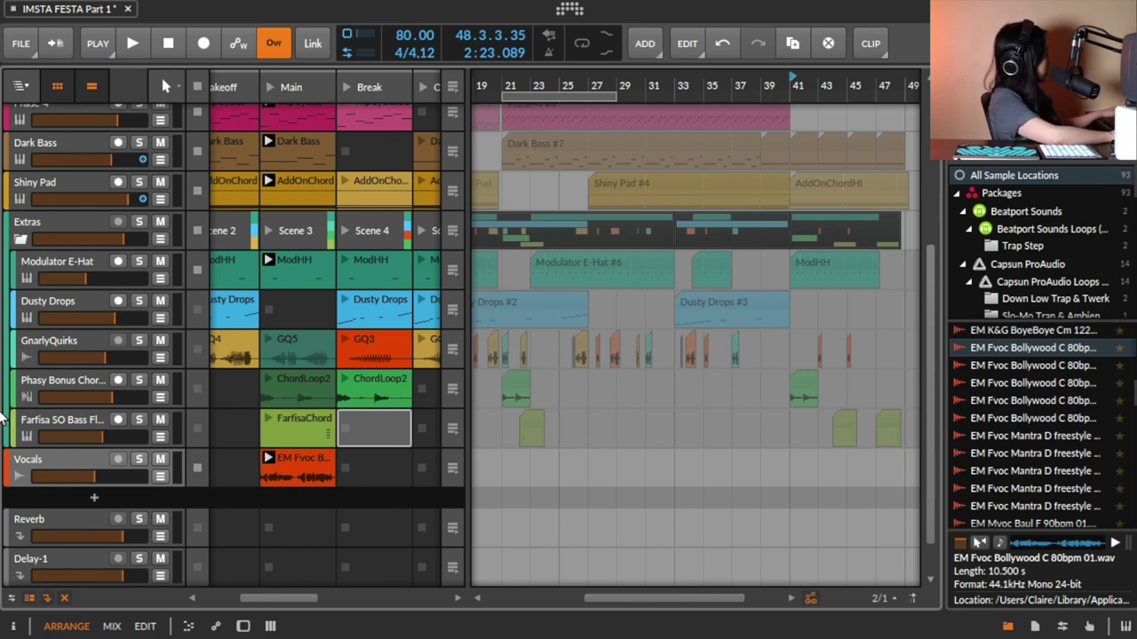
# Show the vocal launcher clip's properties, set its loop length to 2.0.0.00 and play the Main scene to check the loop
pyautogui.click(11, 627)
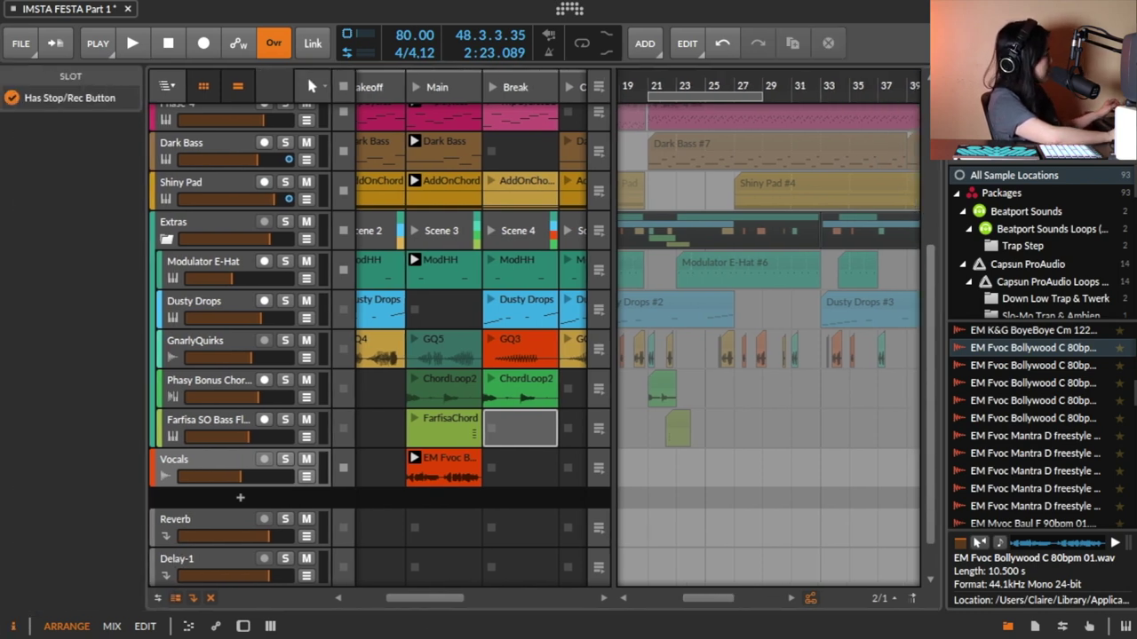
pyautogui.click(450, 472)
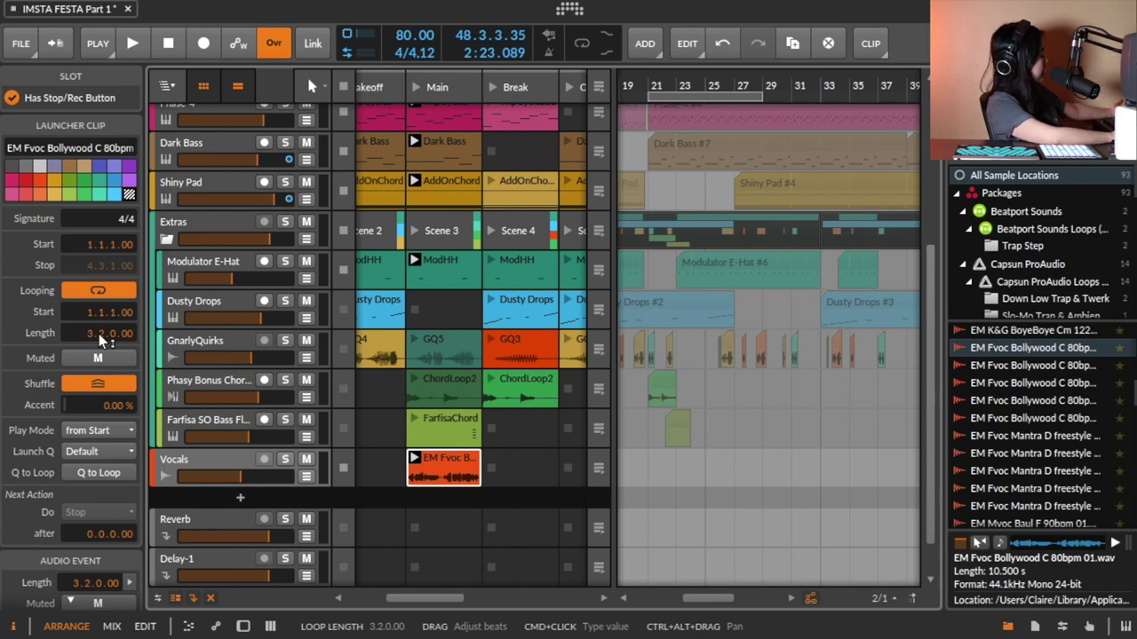
pyautogui.moveTo(98, 333); pyautogui.dragTo(98, 346)
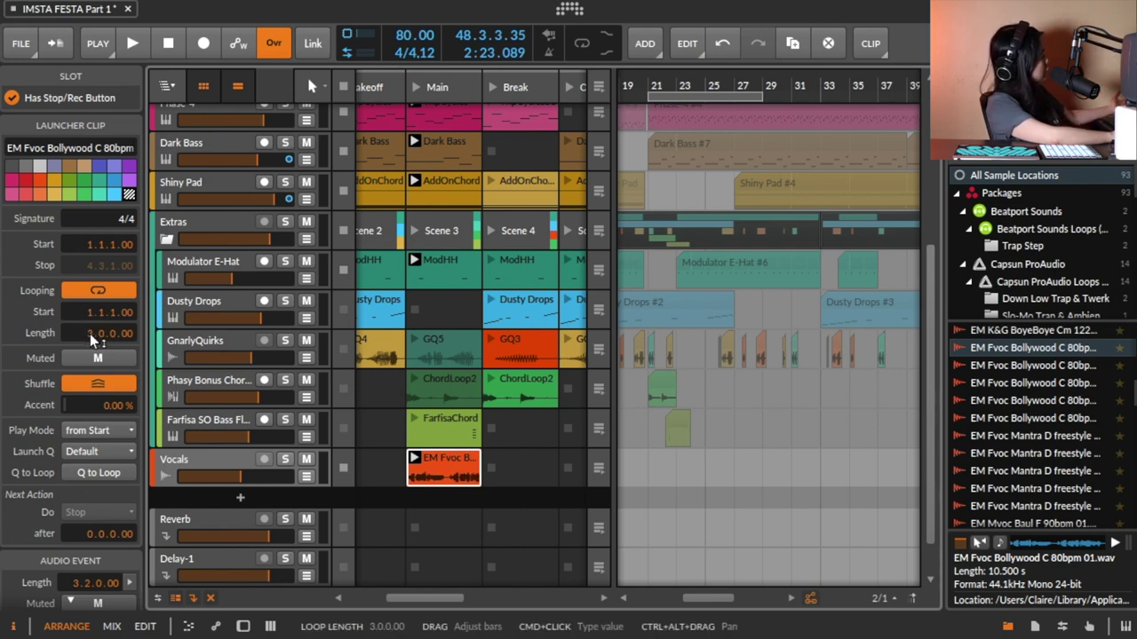
pyautogui.moveTo(90, 334); pyautogui.dragTo(90, 348)
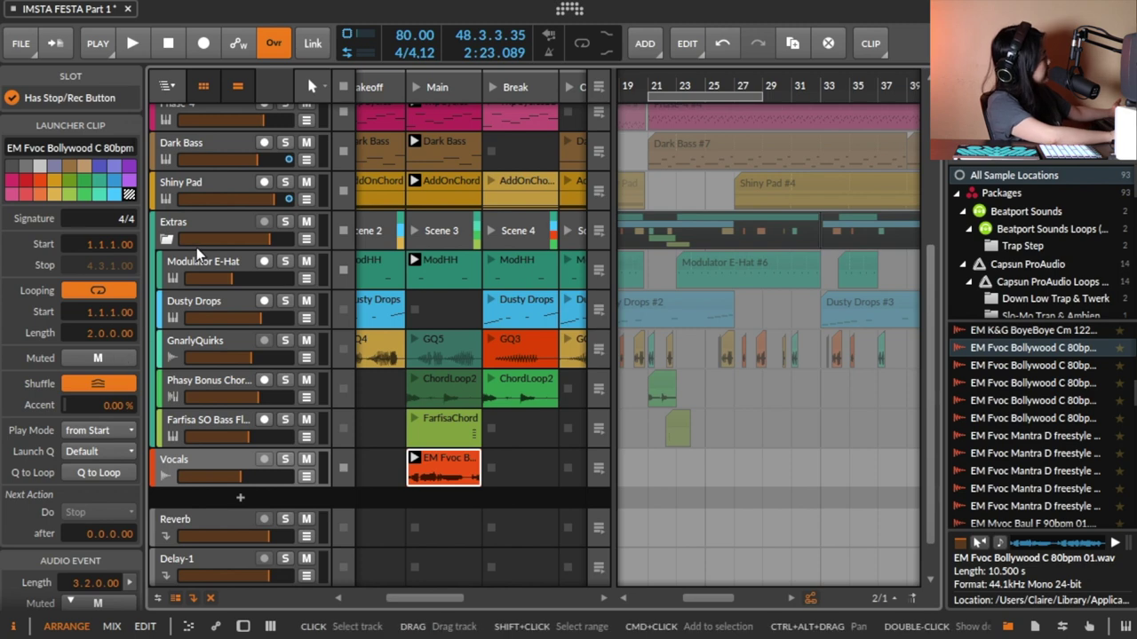
pyautogui.click(415, 87)
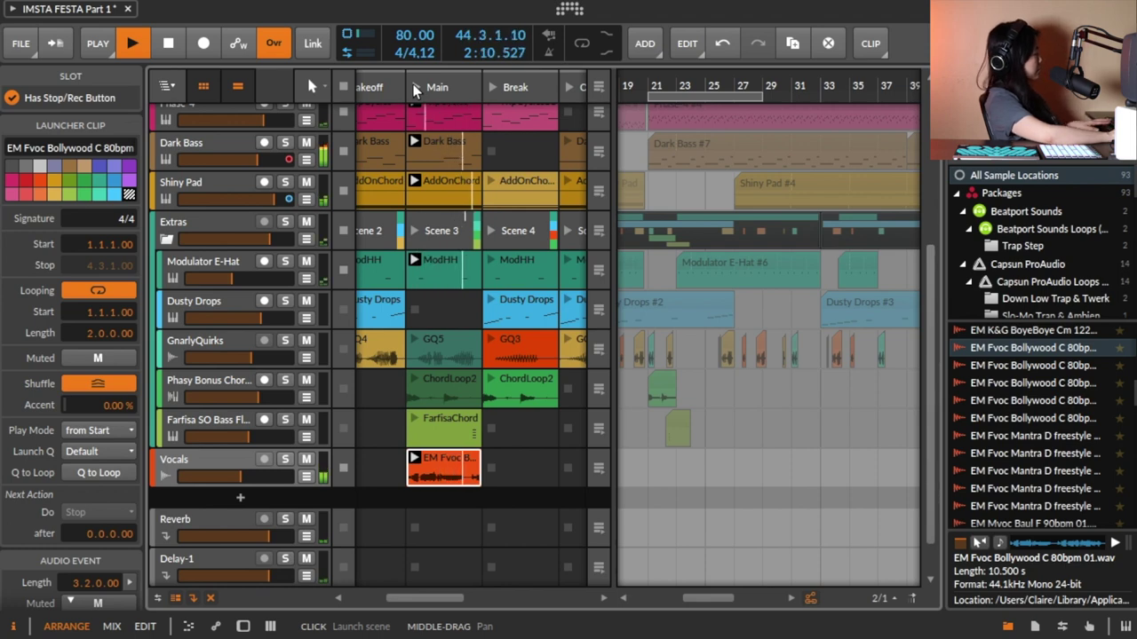
pyautogui.press('space')
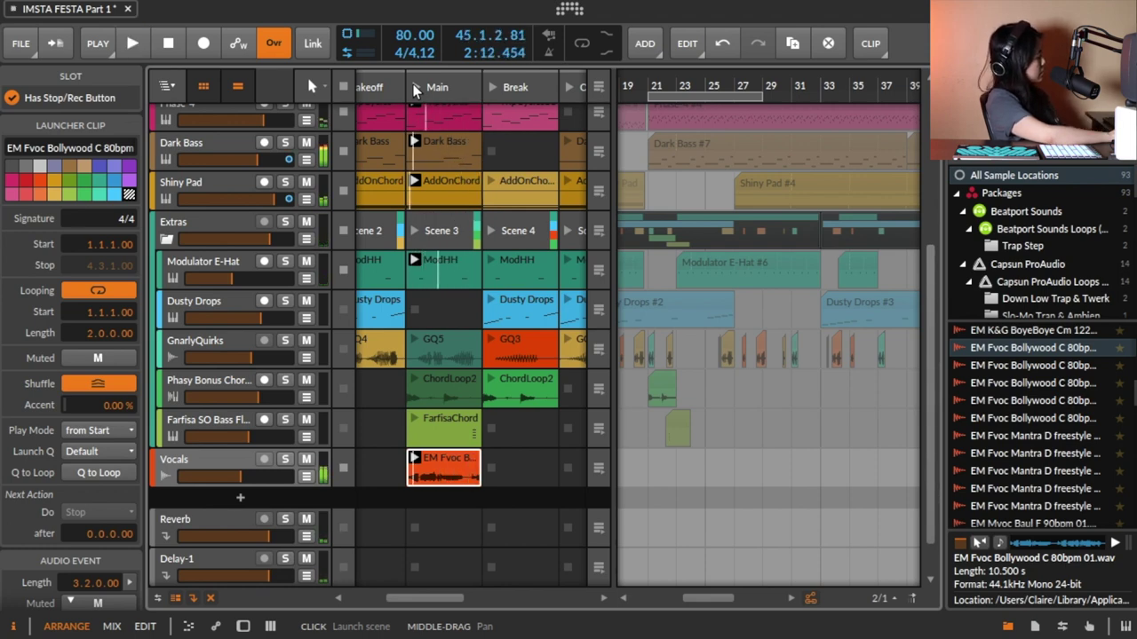
# Open the vocal clip in the detail editor, undo its loop length change and fit the whole waveform in view
pyautogui.doubleClick(435, 469)
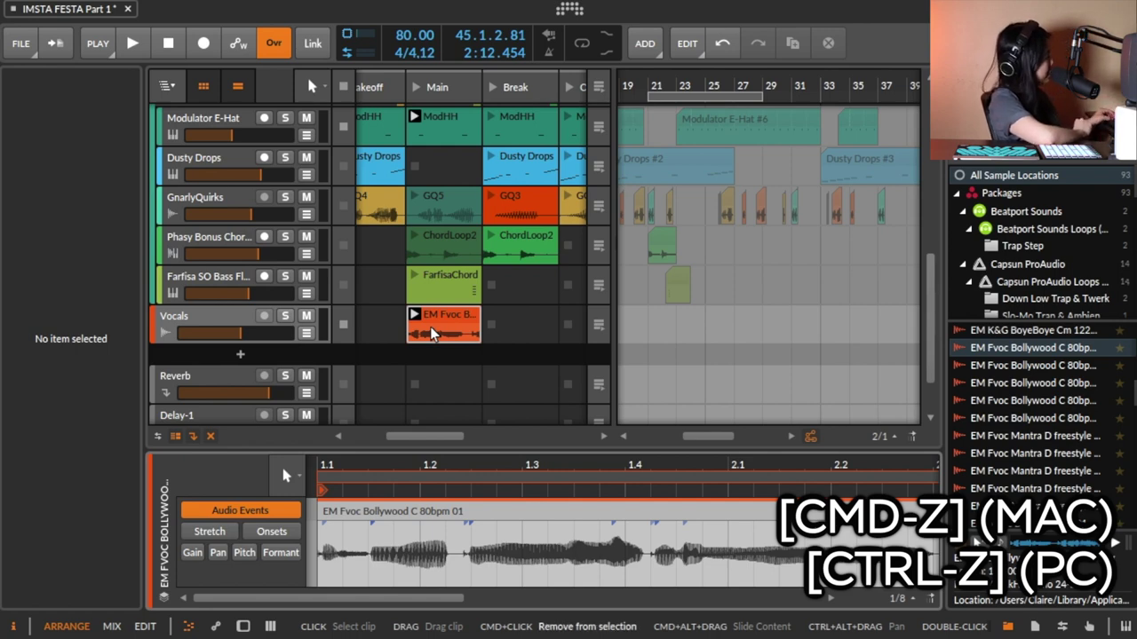
pyautogui.press('super+z')
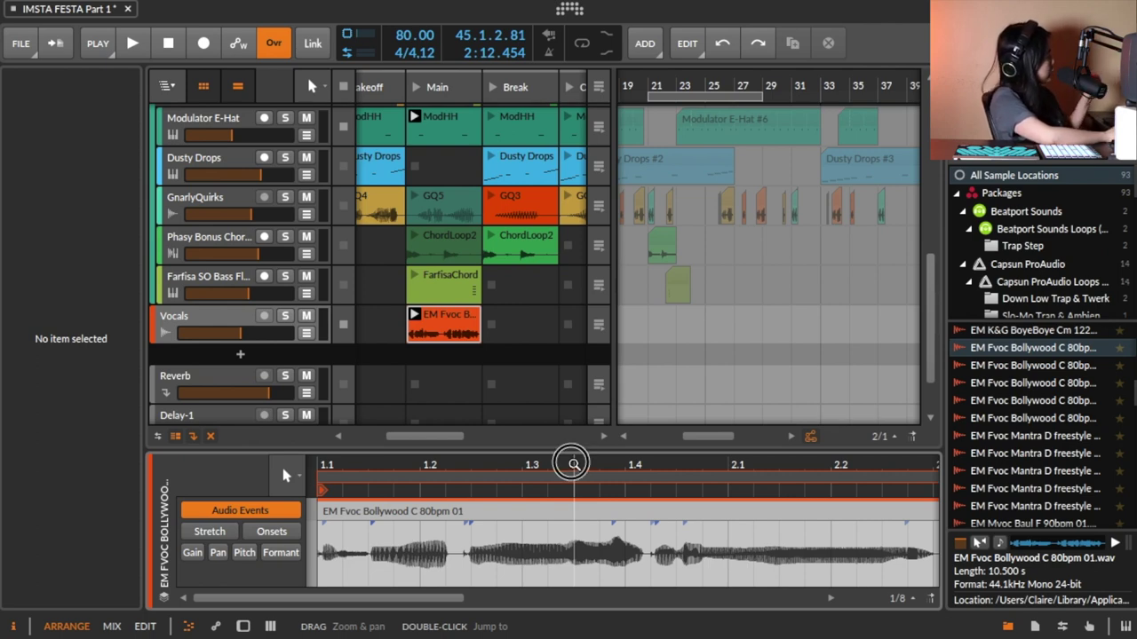
pyautogui.moveTo(573, 465); pyautogui.dragTo(439, 465)
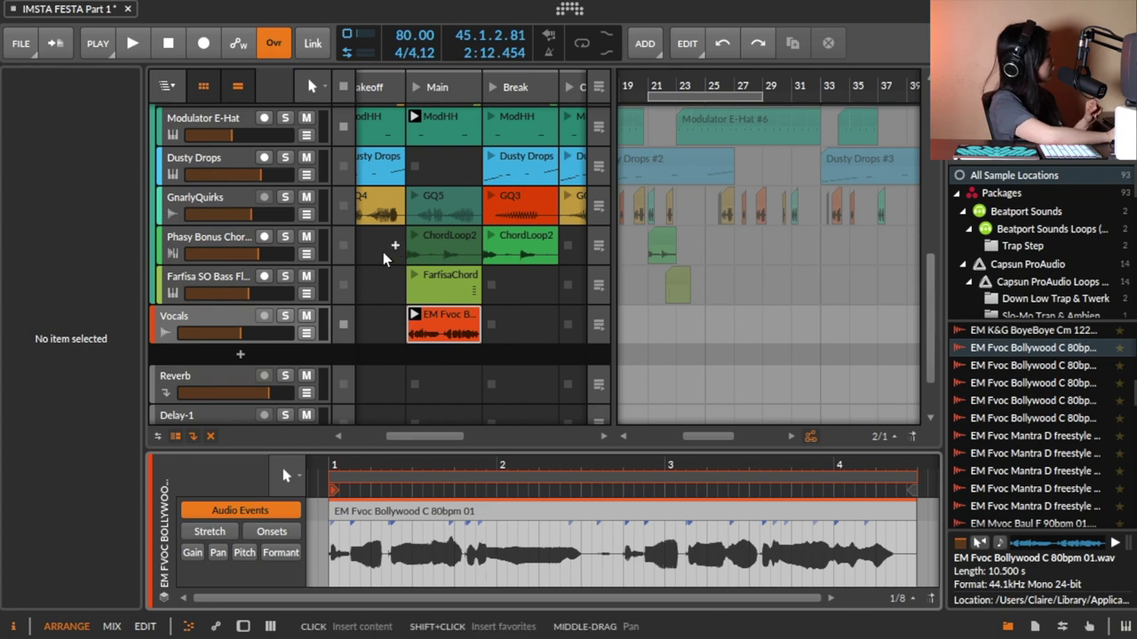
# Solo the Vocals track and play its Main scene clip on its own
pyautogui.click(284, 318)
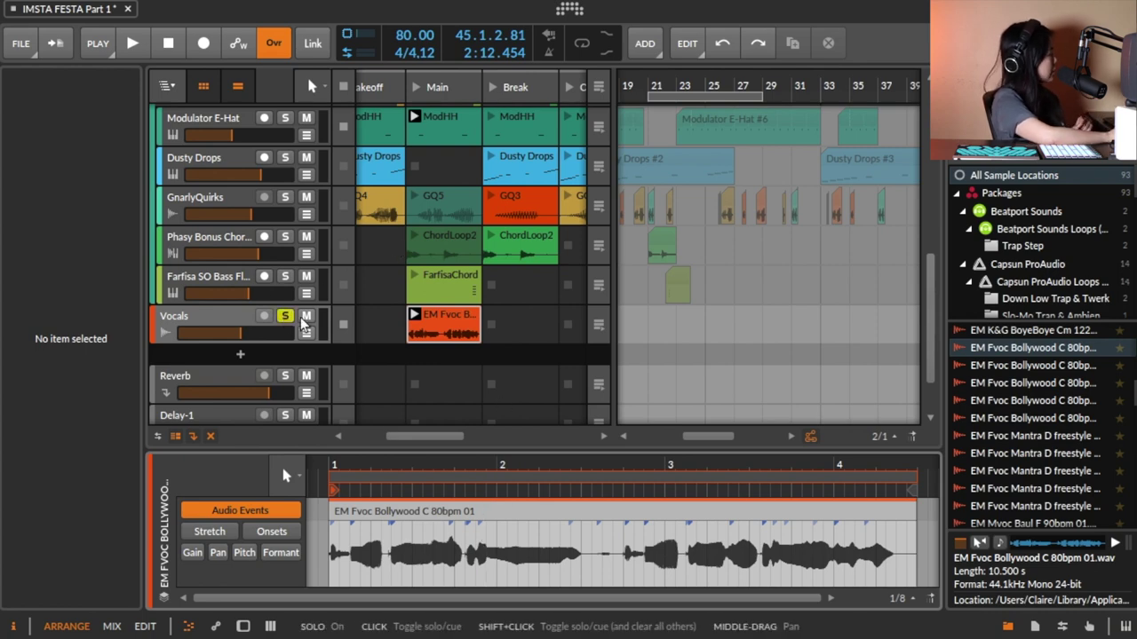
pyautogui.click(412, 316)
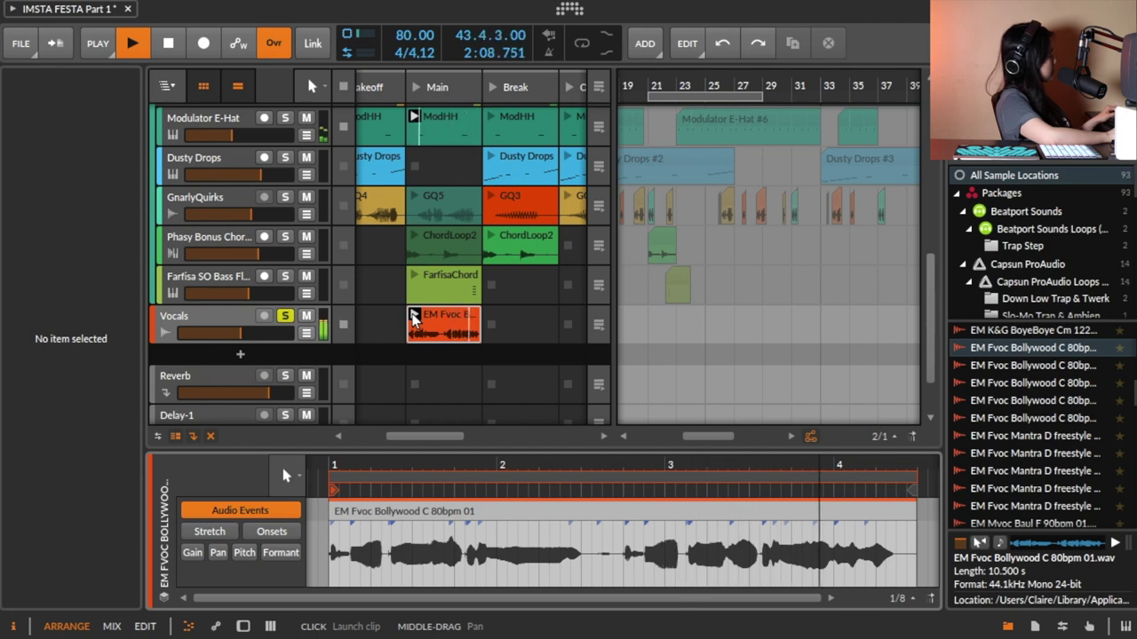
pyautogui.press('space')
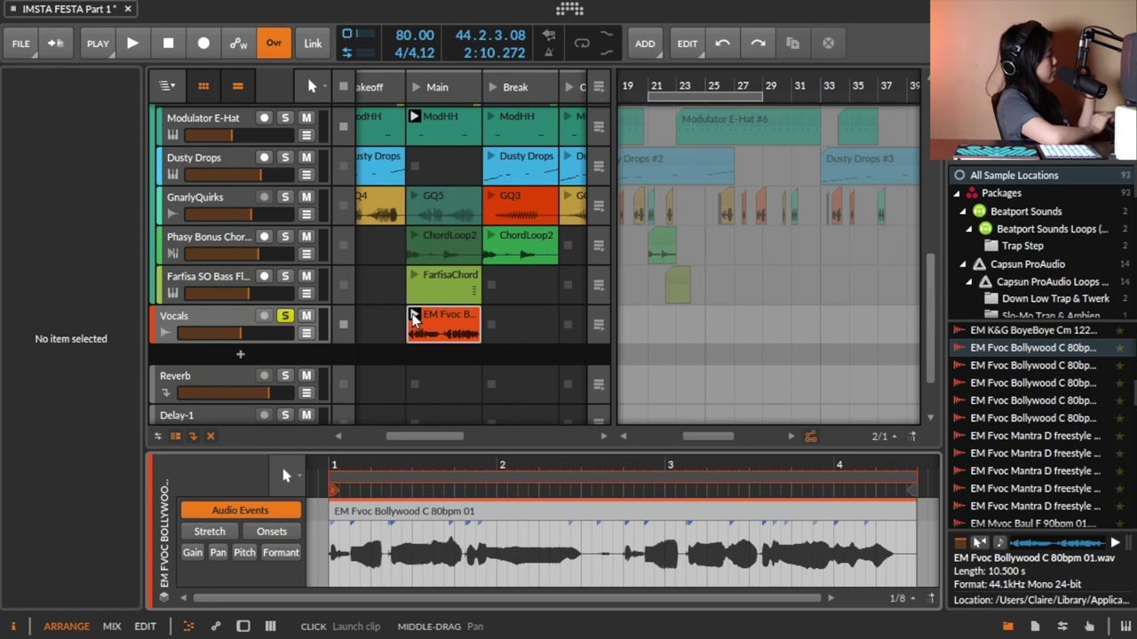
pyautogui.click(413, 317)
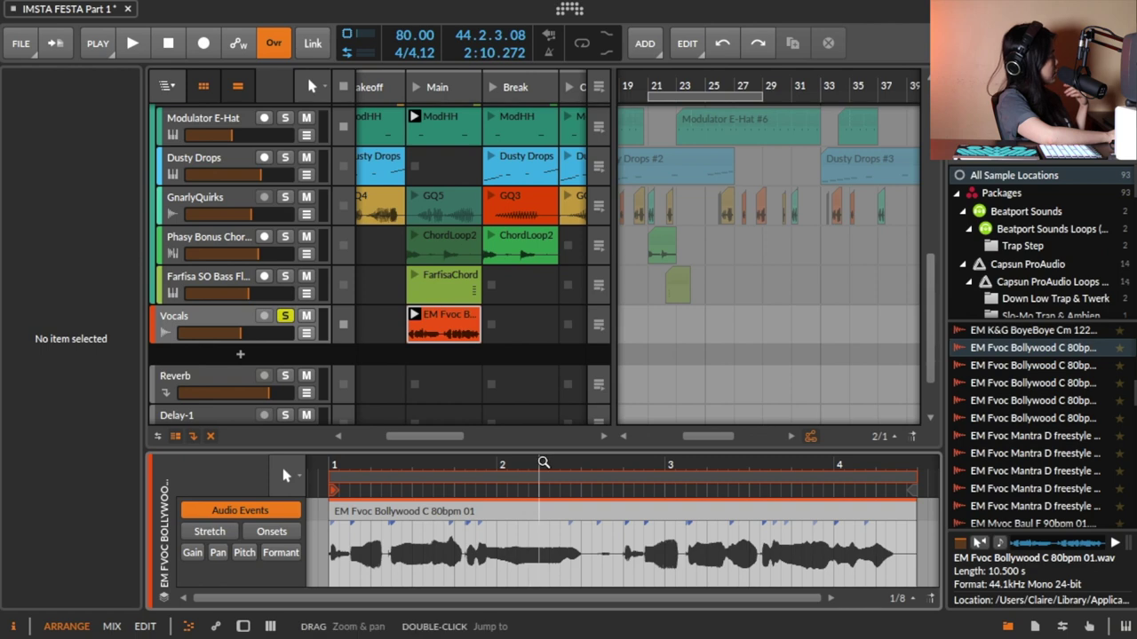
# Duplicate the vocal waveform range from 2.2.1.00 to 2.3.1.00 directly after itself and play the clip
pyautogui.moveTo(535, 459); pyautogui.dragTo(604, 558)
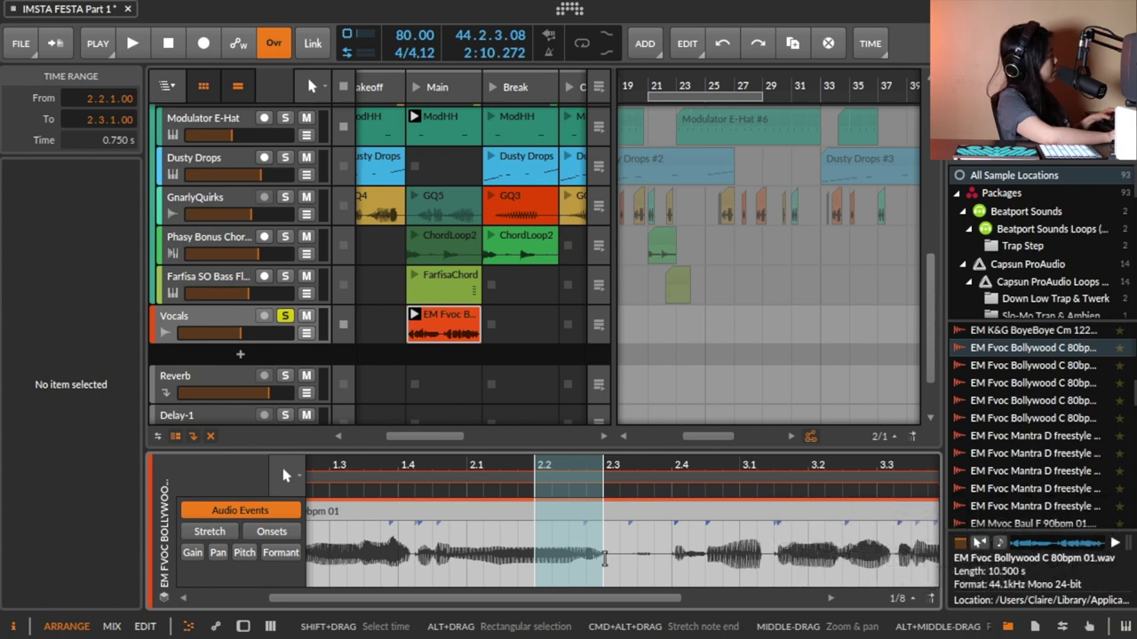
pyautogui.press('super+d')
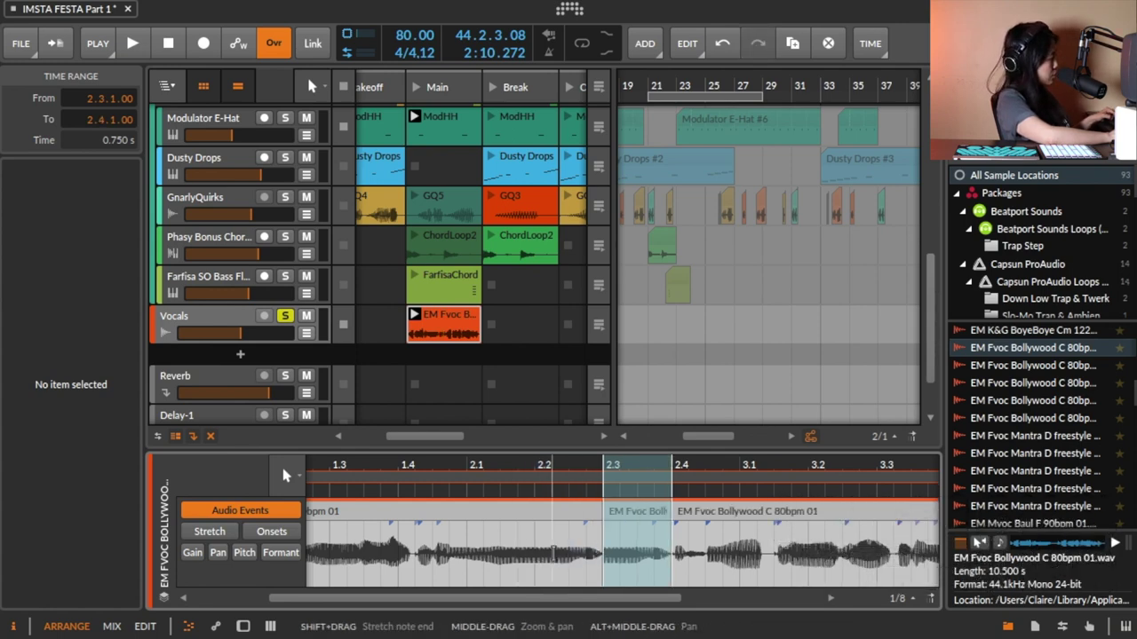
pyautogui.click(413, 317)
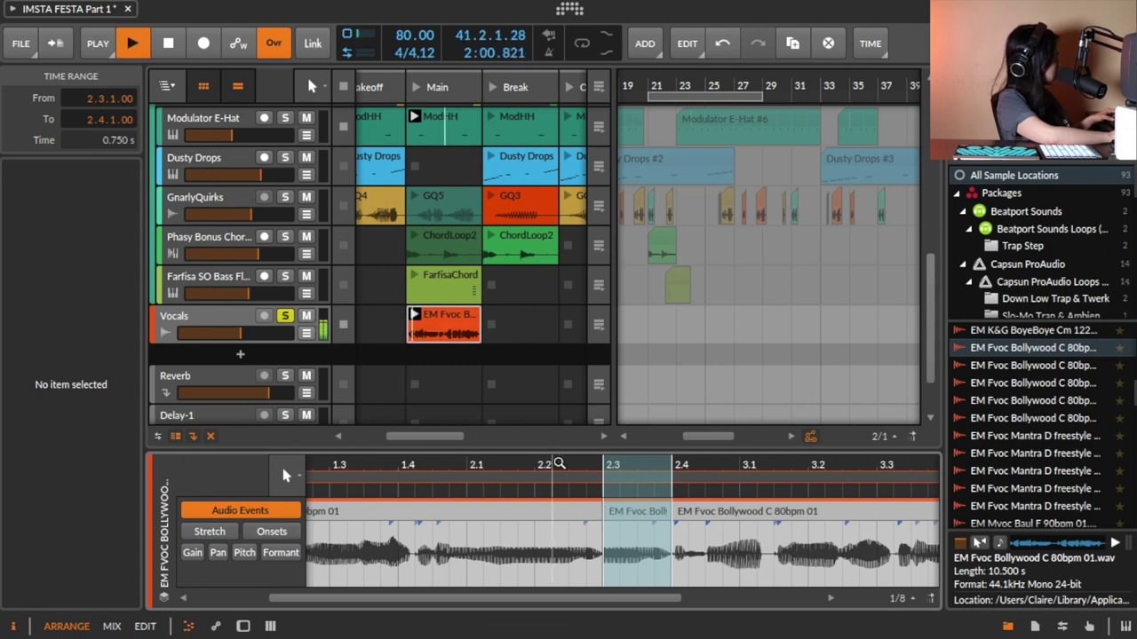
pyautogui.moveTo(573, 475); pyautogui.dragTo(573, 461)
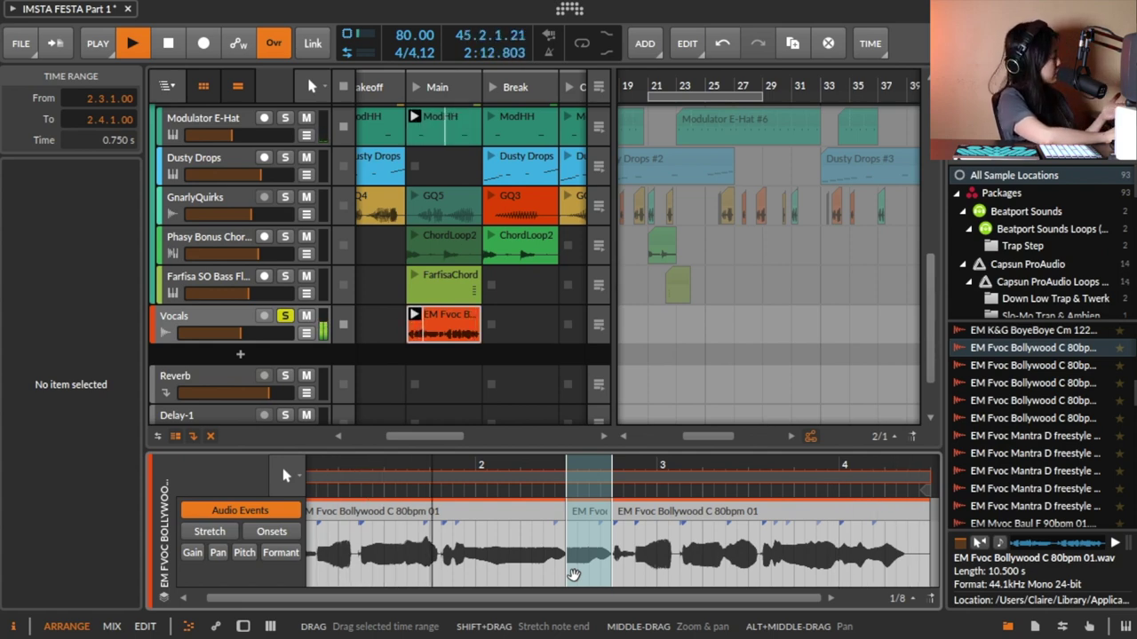
# Duplicate the one-beat audio event at 2.3.1.00 two more times in a row
pyautogui.click(586, 511)
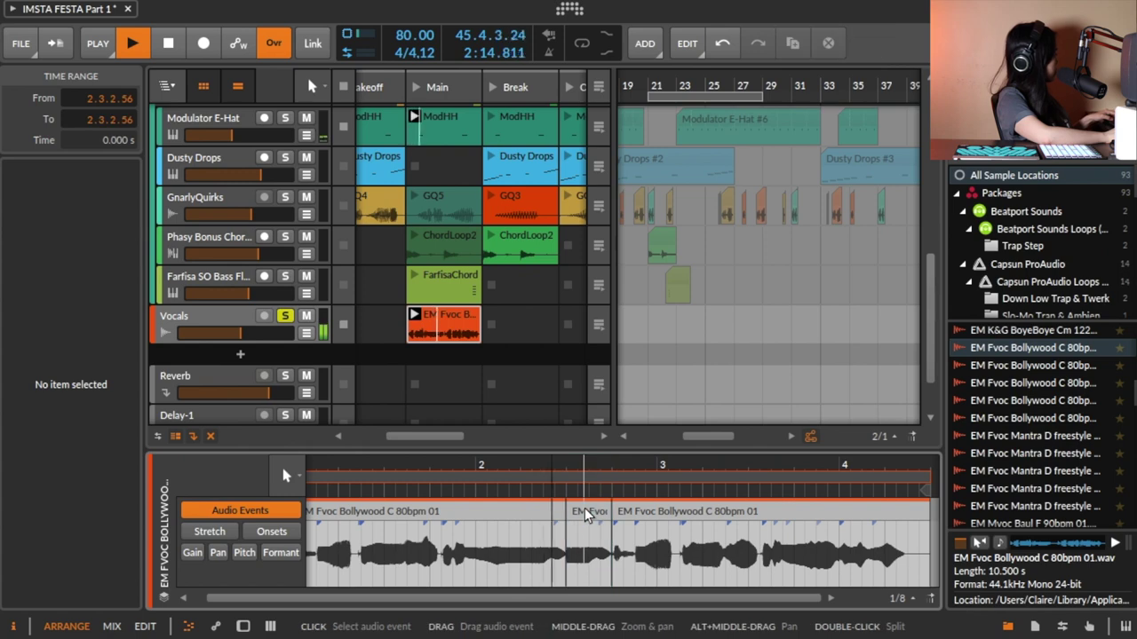
pyautogui.press('super+d')
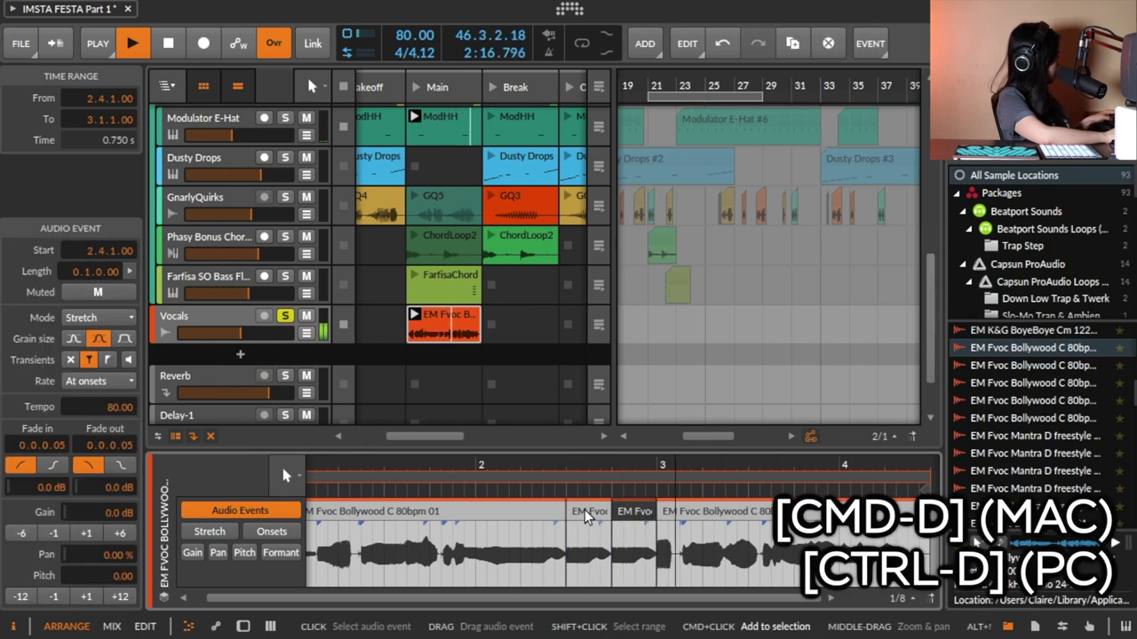
pyautogui.press('super+d')
# Copy the vocal range 4.1.1.00 to 4.1.3.00, paste it at 3.2.1.00 and duplicate the pasted half-beat event twice in a row
pyautogui.moveTo(841, 487); pyautogui.dragTo(873, 487)
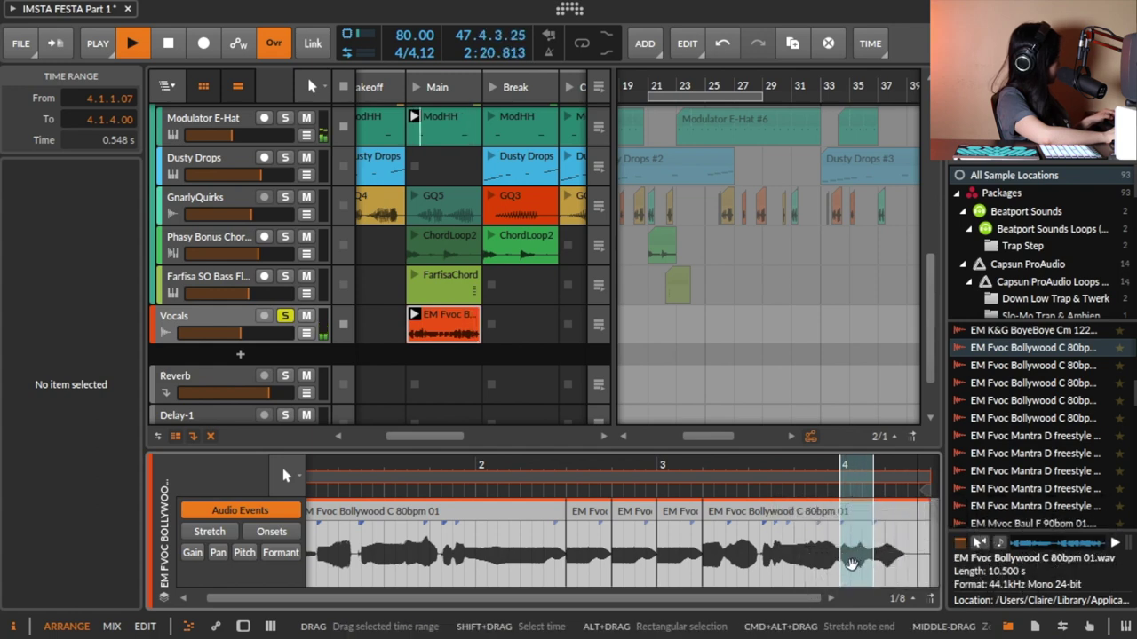
pyautogui.moveTo(837, 552); pyautogui.dragTo(860, 553)
pyautogui.press('super+c')
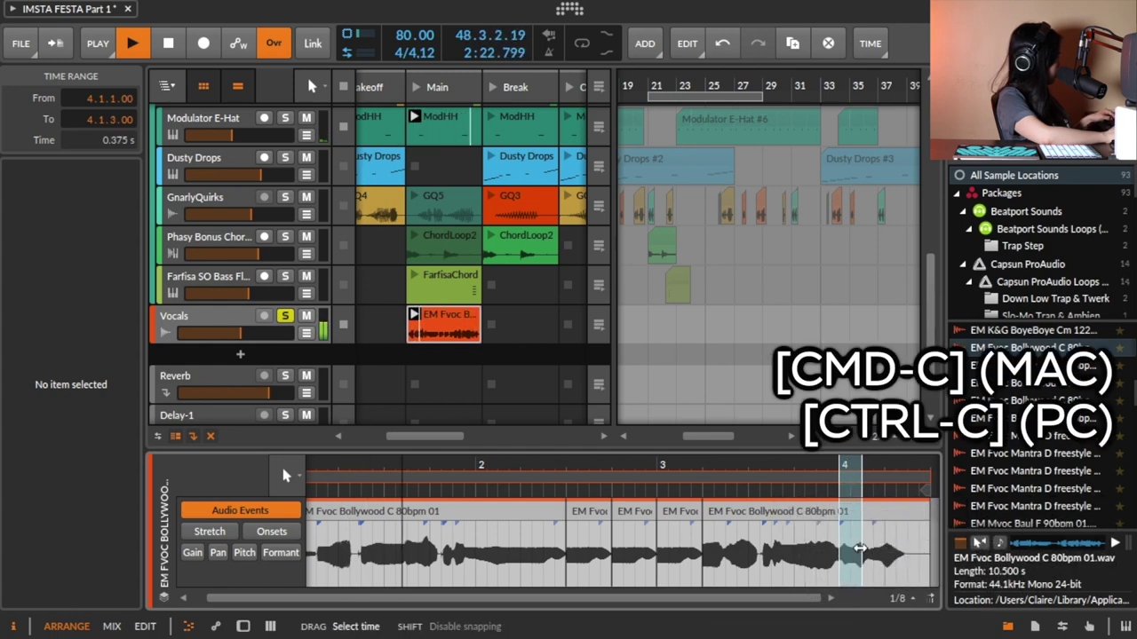
pyautogui.press('super+v')
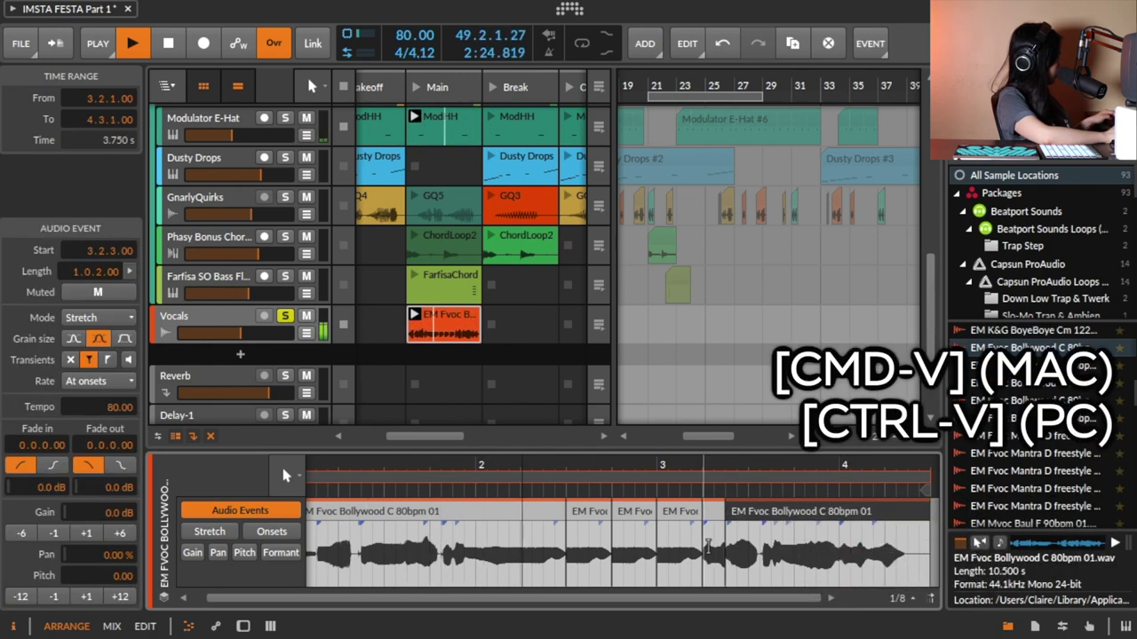
pyautogui.click(707, 520)
pyautogui.press('super+d')
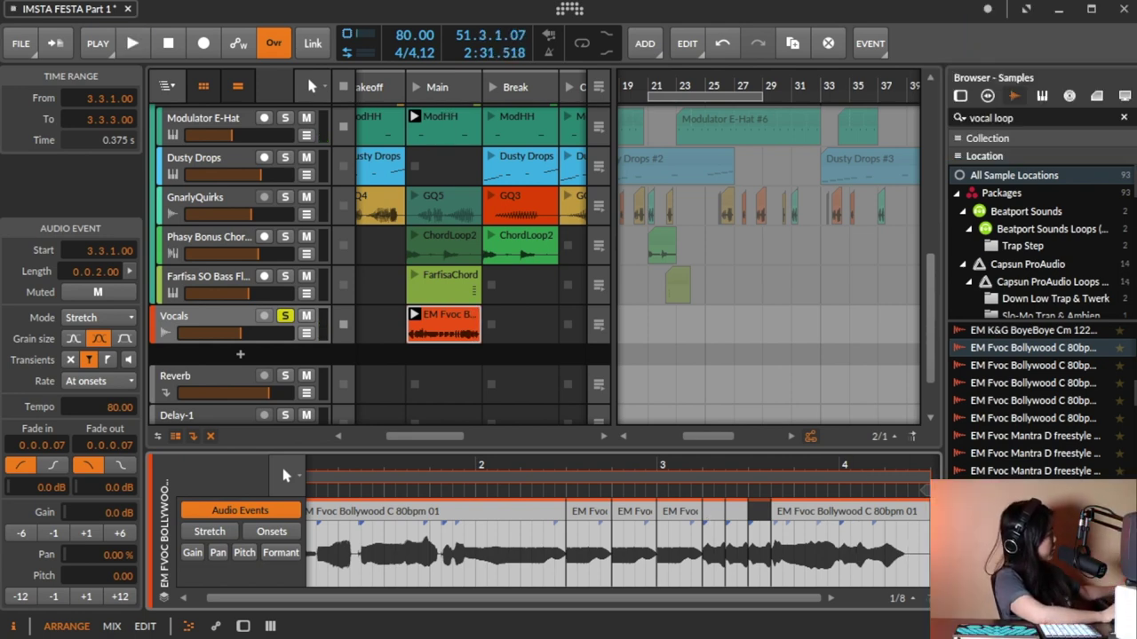
# Reverse the one-beat audio event starting at 2.4.1.00 in the vocal clip
pyautogui.click(442, 331)
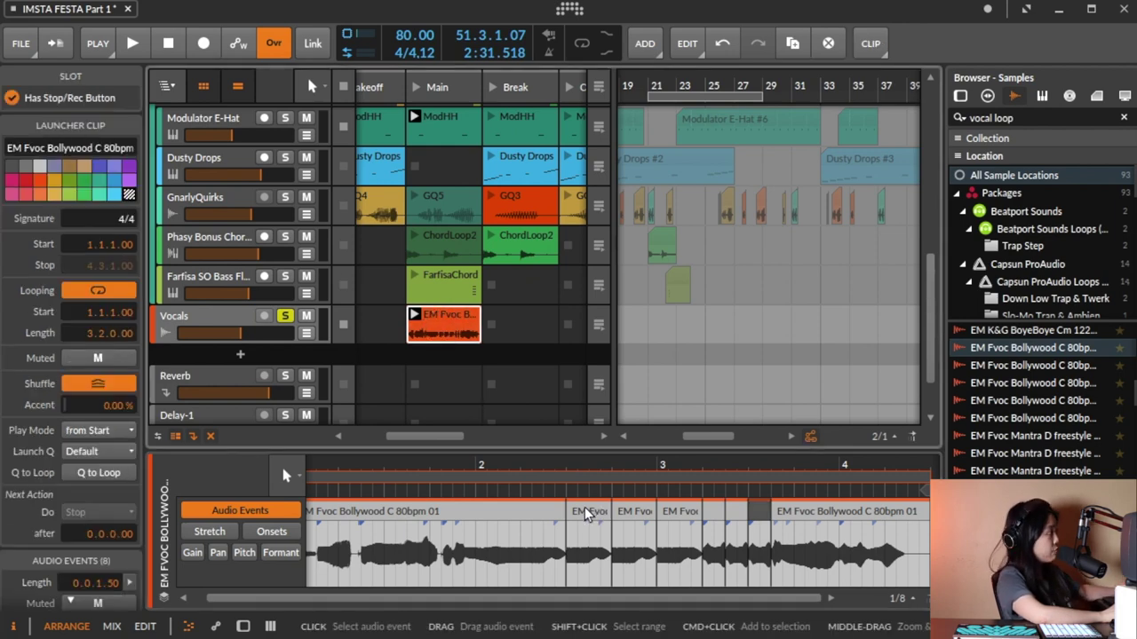
pyautogui.click(632, 511)
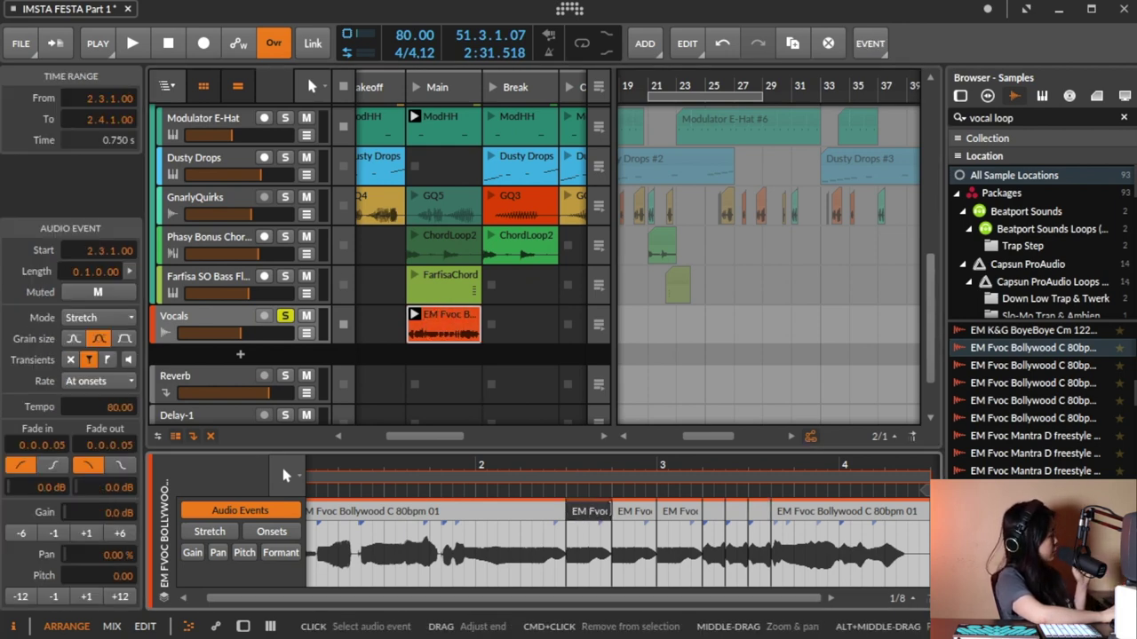
pyautogui.click(679, 514)
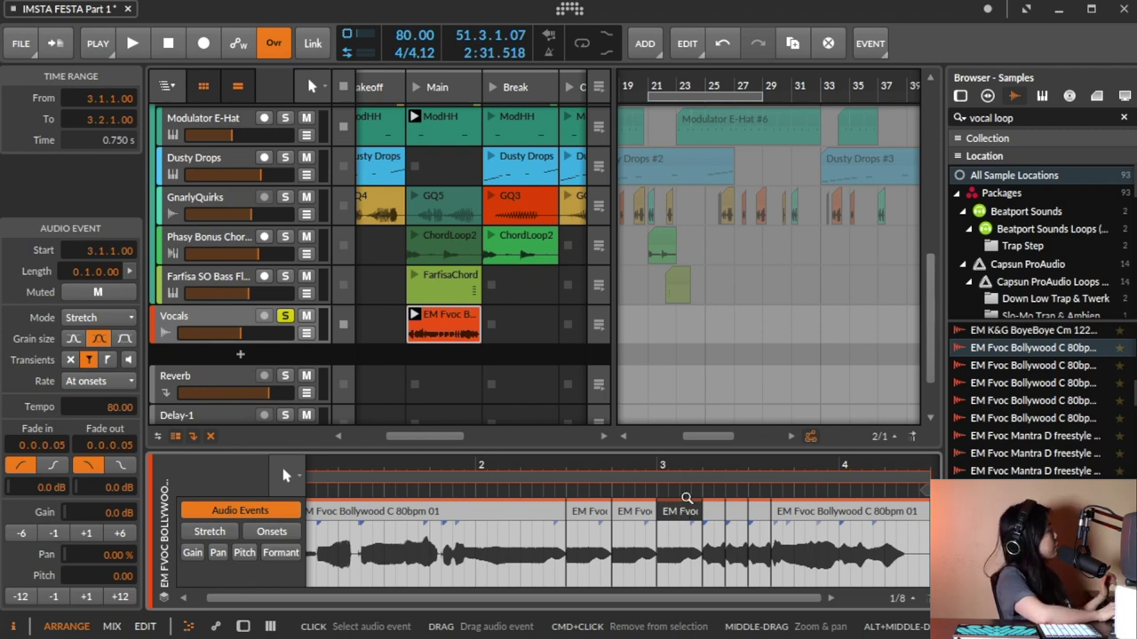
pyautogui.click(635, 510)
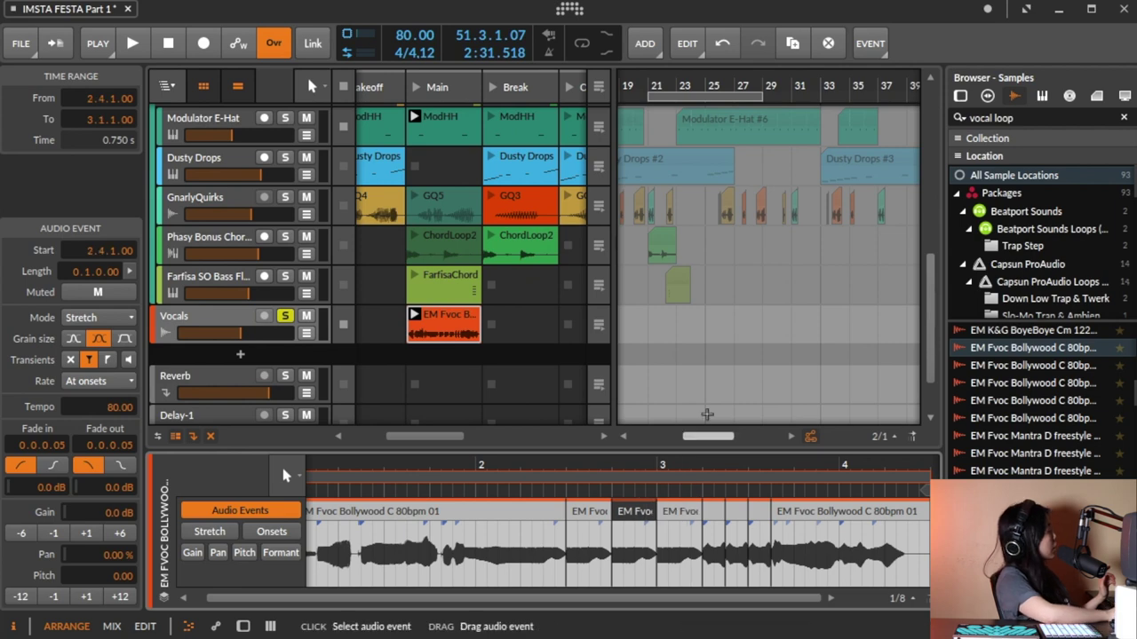
pyautogui.click(870, 45)
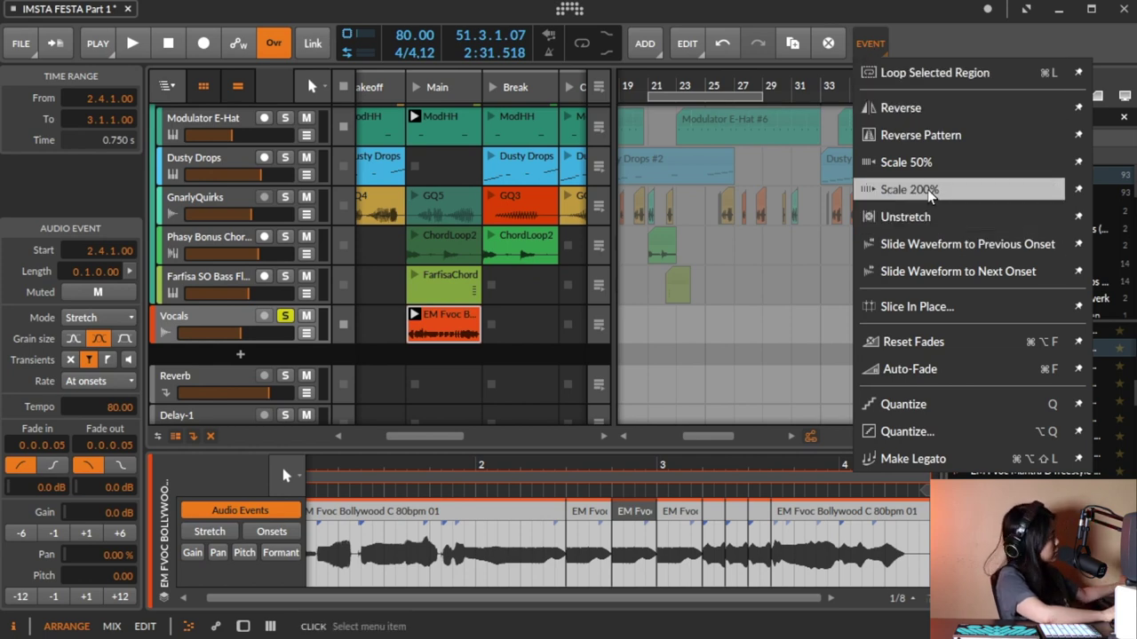
pyautogui.click(900, 107)
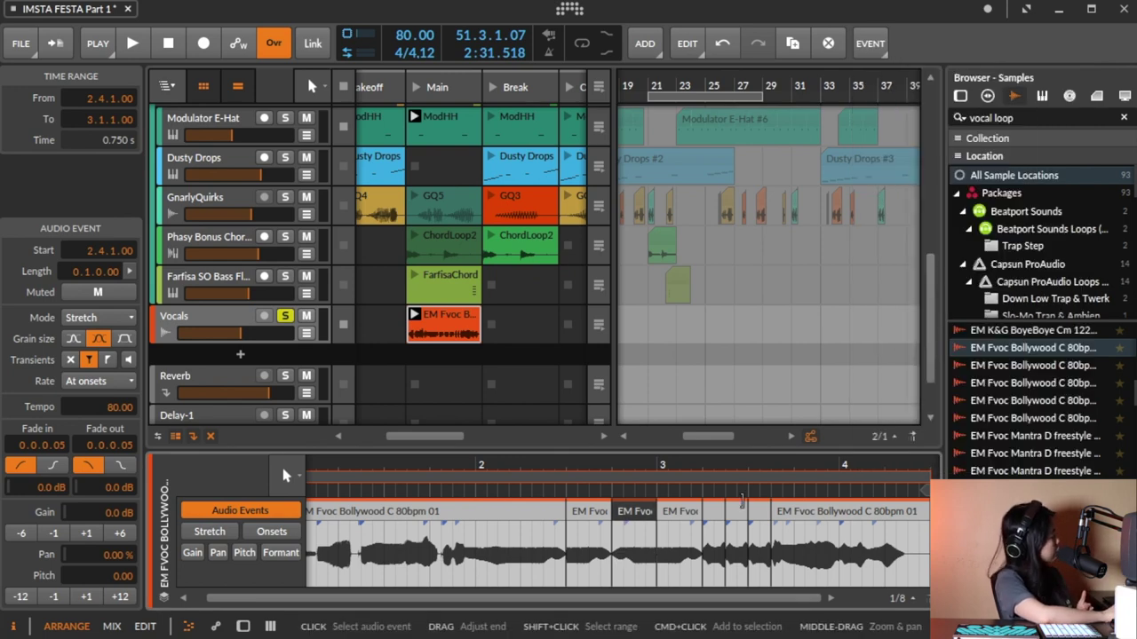
# Scale the short audio event at 3.2.3.00 to 50% and duplicate it into the gap behind it
pyautogui.click(738, 511)
pyautogui.click(869, 45)
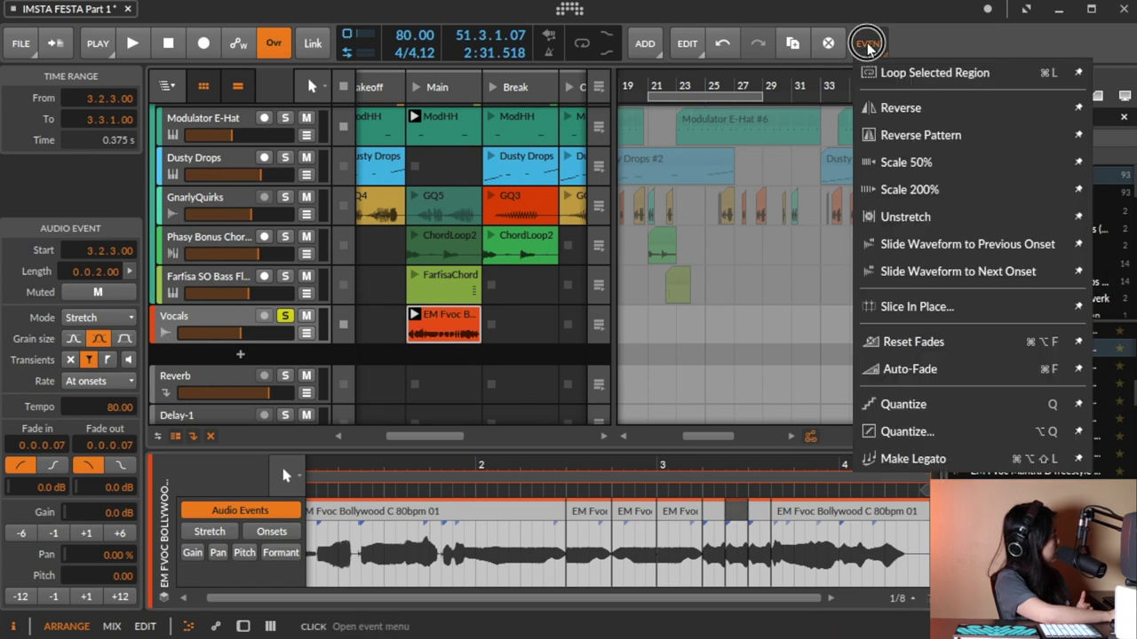
pyautogui.click(902, 163)
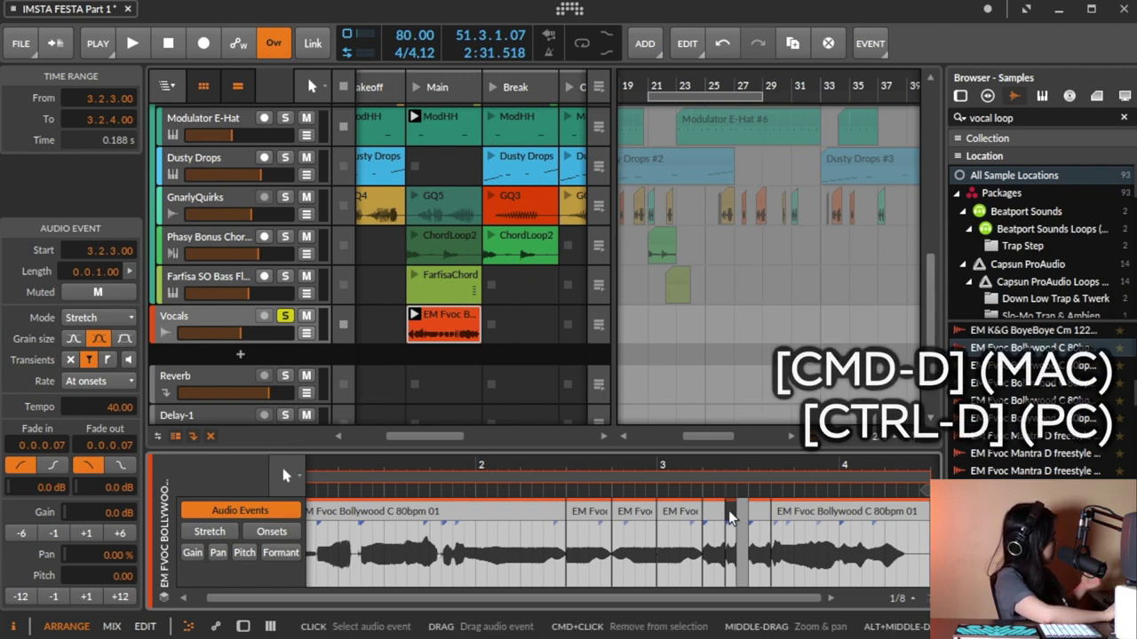
pyautogui.hotkey('ctrl', 'd')
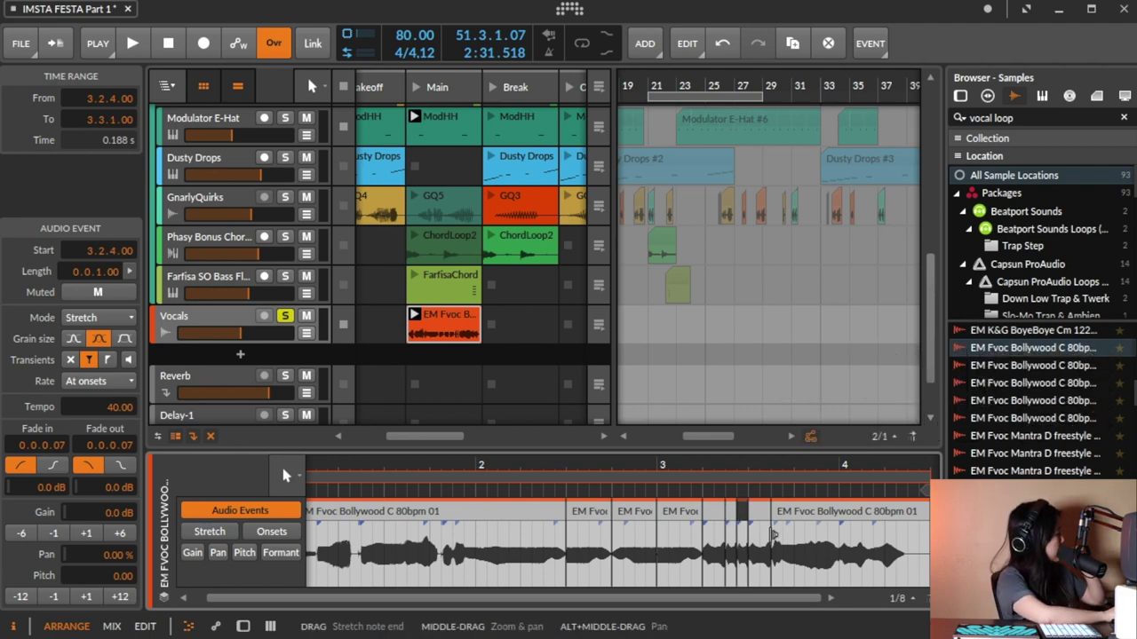
# Extend the vocal clip's loop length to 4.0.0.00 and duplicate the range 4.1.1.00 to 4.3.1.00 into the added space
pyautogui.hscroll(5, 772, 533)
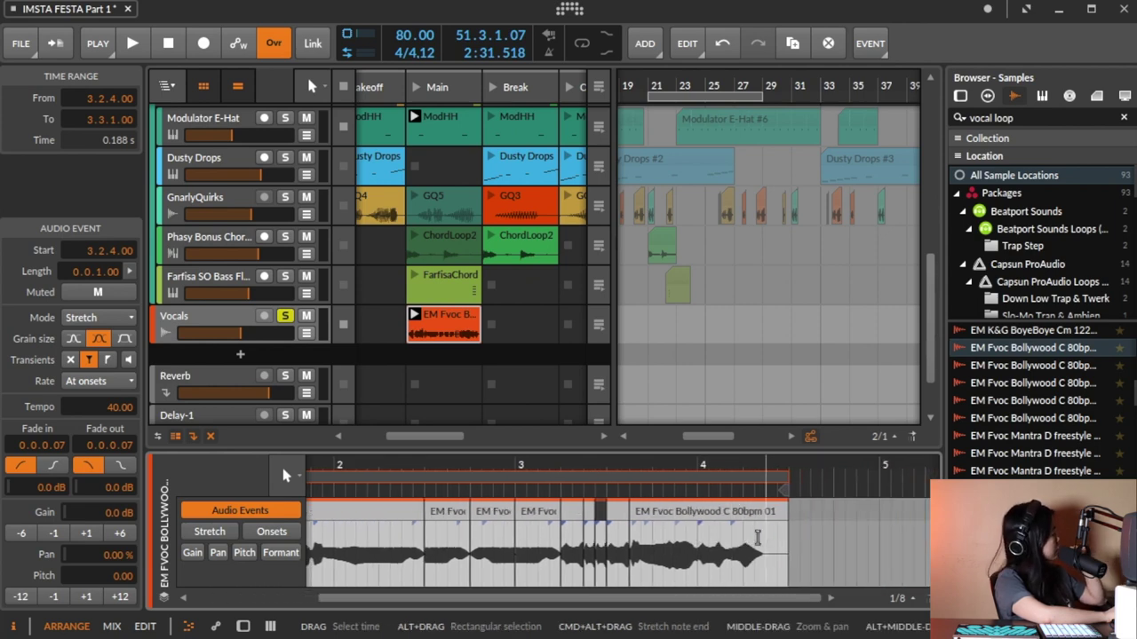
pyautogui.hscroll(2, 770, 533)
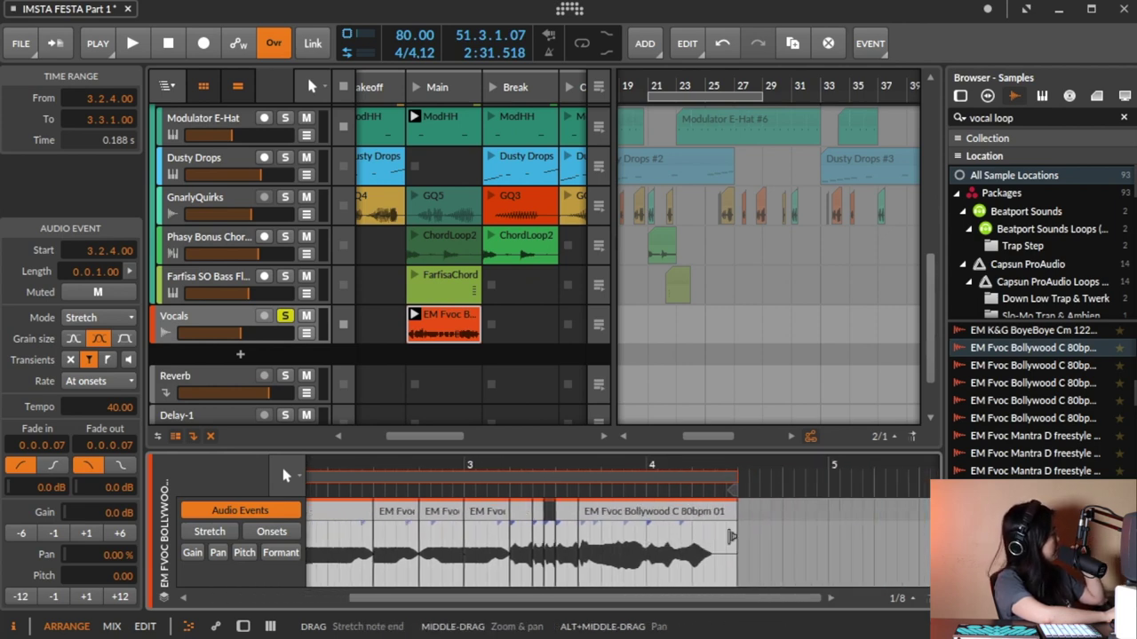
pyautogui.click(732, 477)
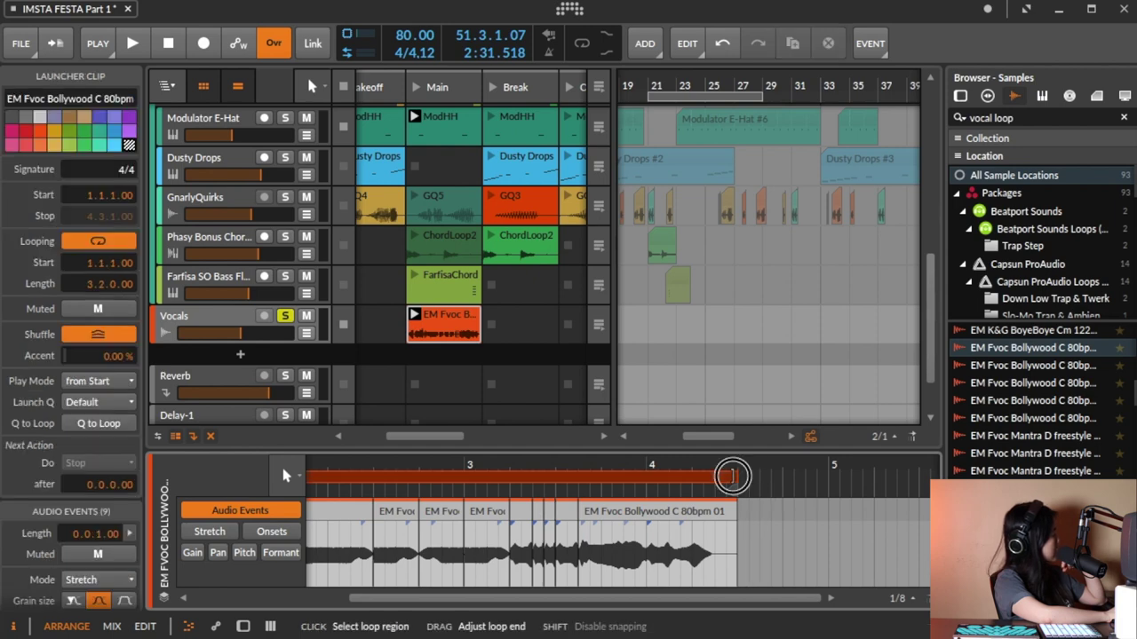
pyautogui.moveTo(732, 477); pyautogui.dragTo(826, 477)
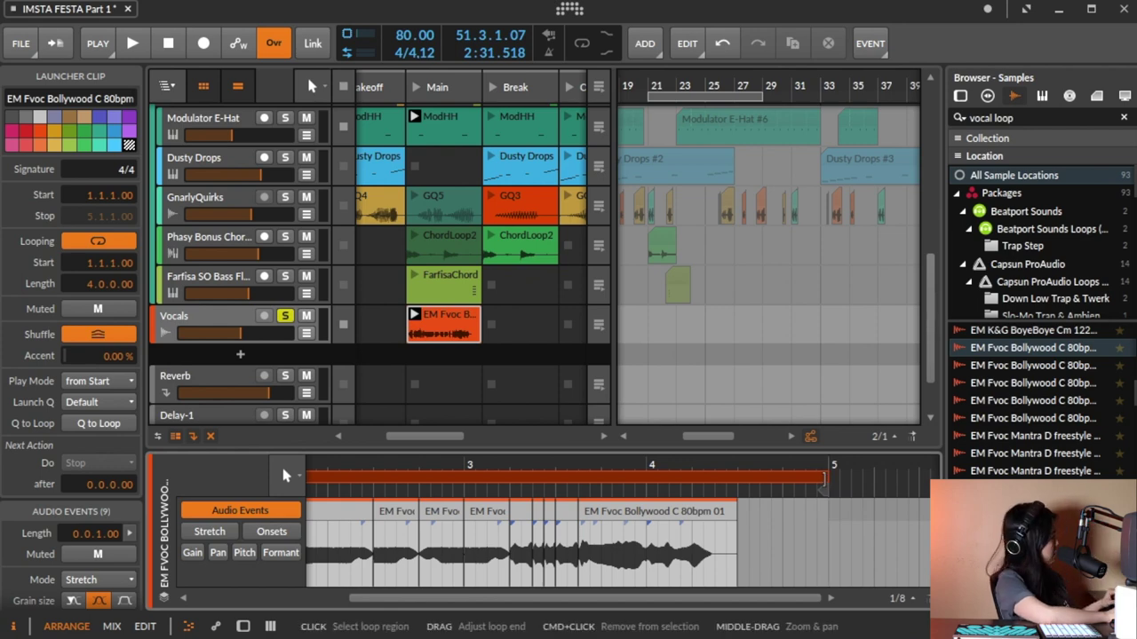
pyautogui.moveTo(737, 546); pyautogui.dragTo(647, 546)
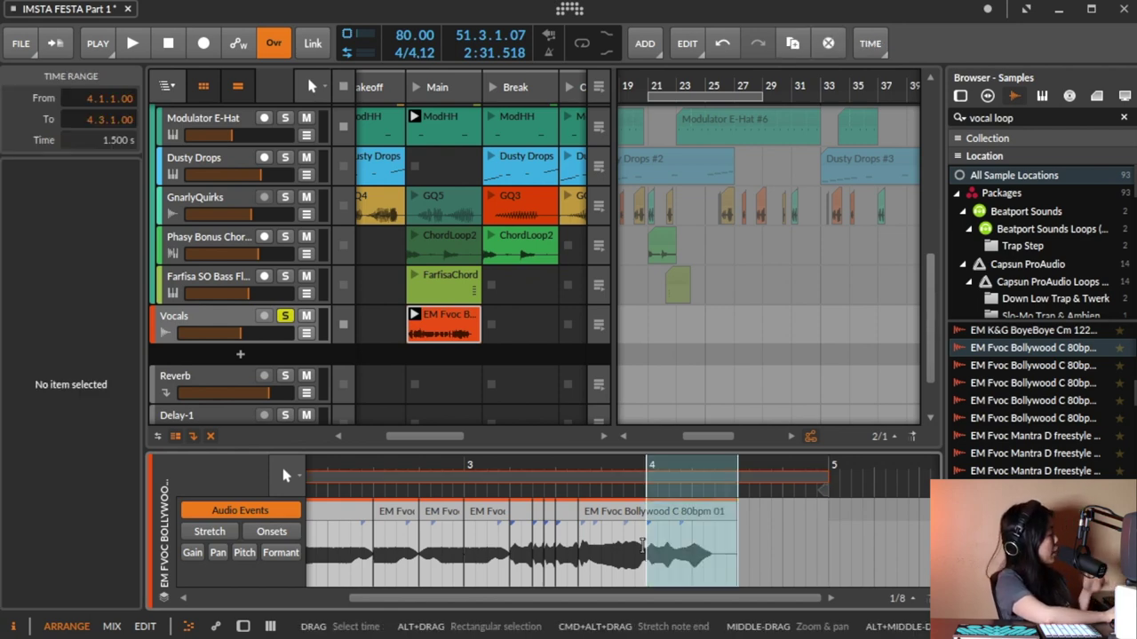
pyautogui.hotkey('ctrl', 'd')
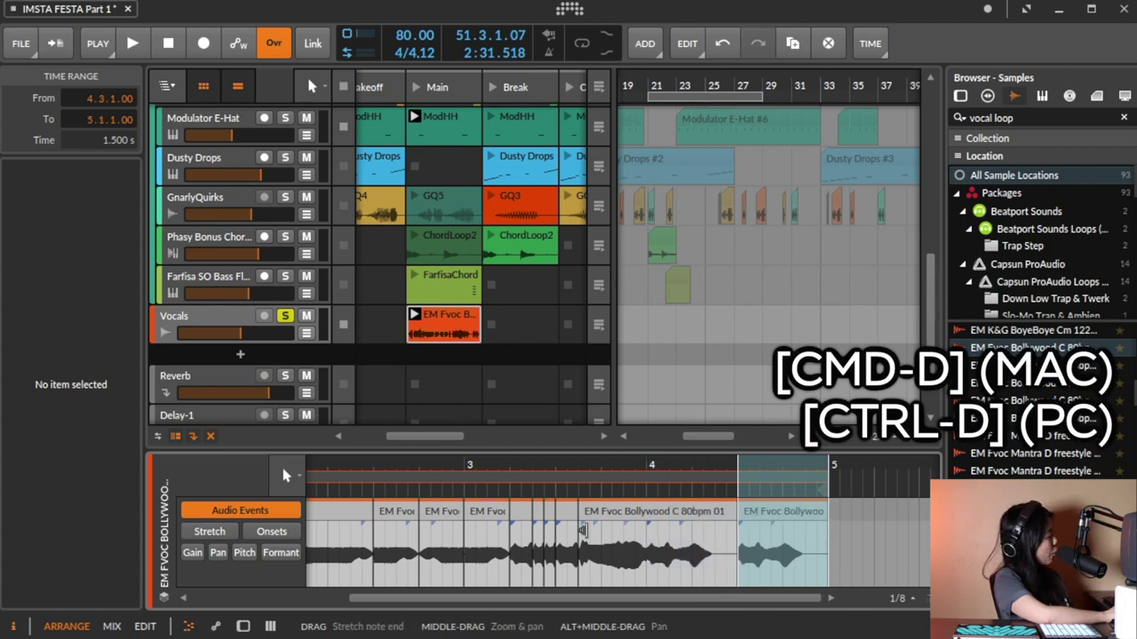
# Turn off solo on the Vocals track and play the Main scene to hear the edited vocal in the mix
pyautogui.click(284, 317)
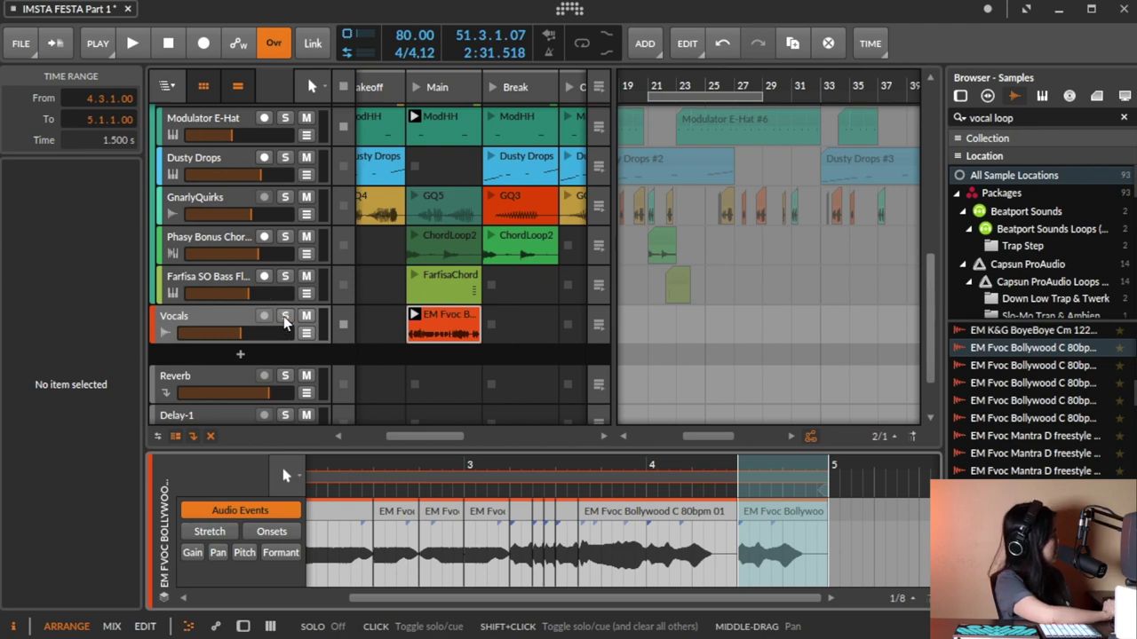
pyautogui.click(415, 87)
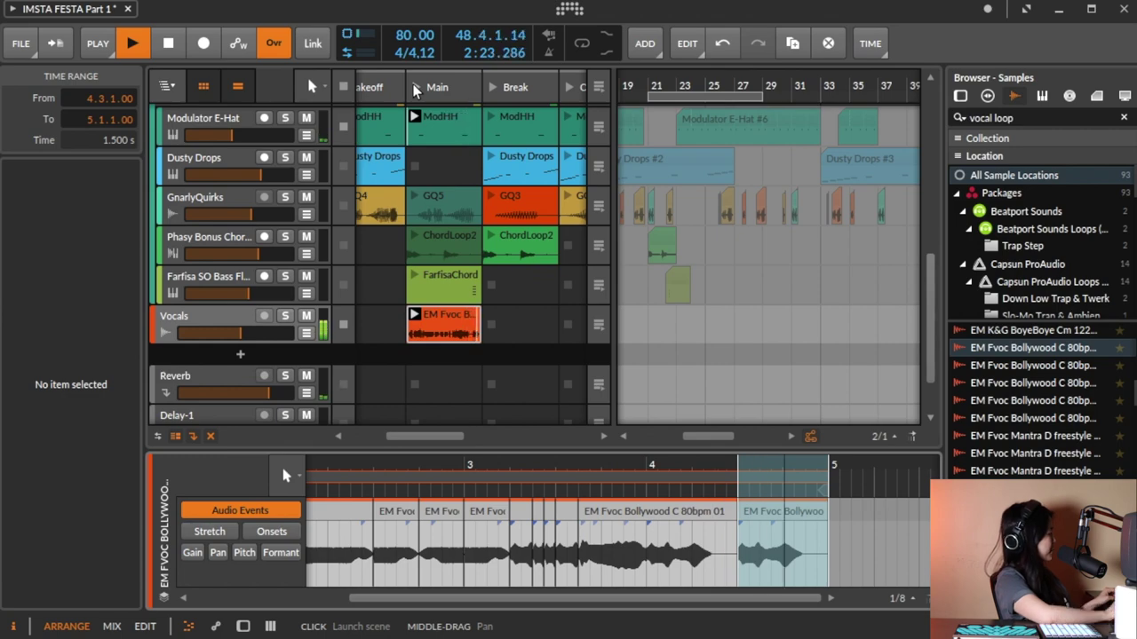
pyautogui.press('space')
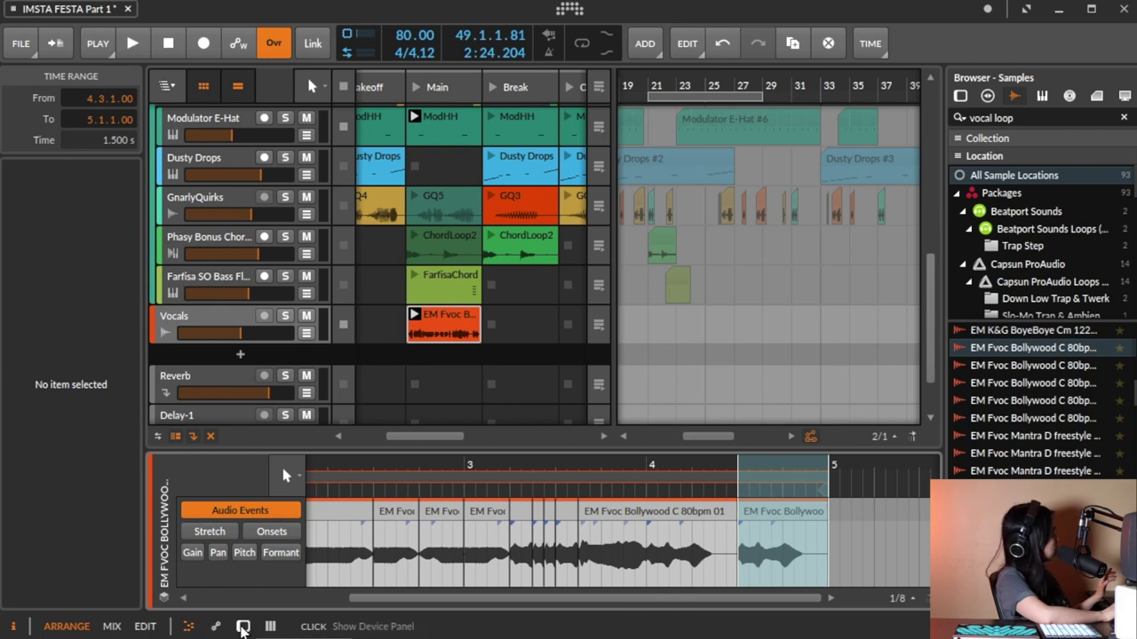
# Show the Vocals track's device chain, search the devices for delay and add Delay-1 to the chain
pyautogui.click(242, 628)
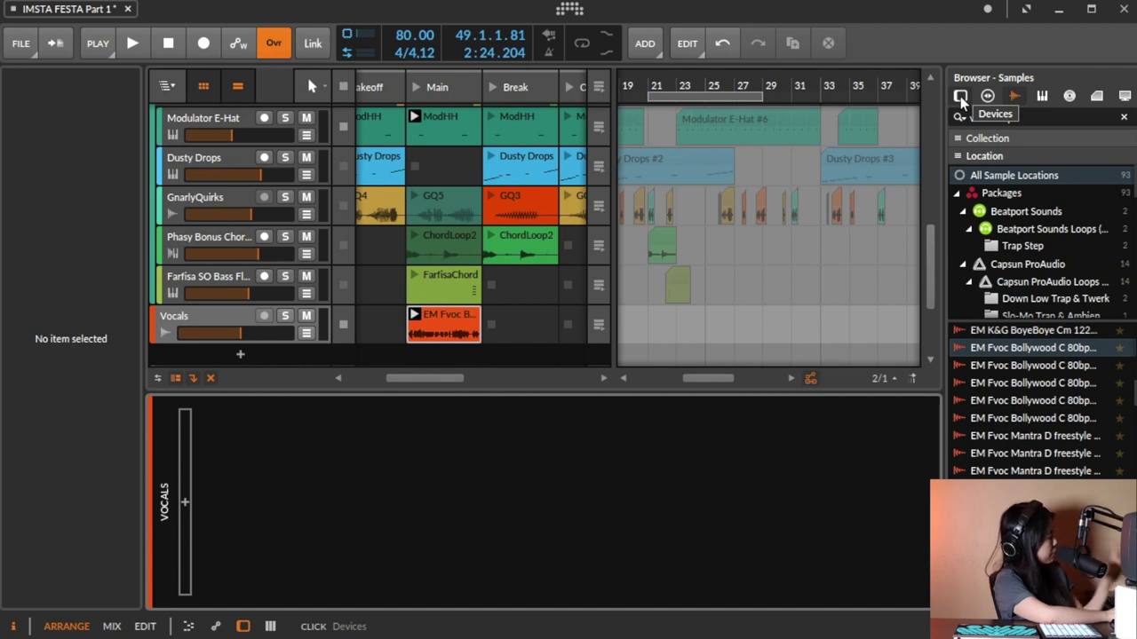
pyautogui.write('vocal loop')
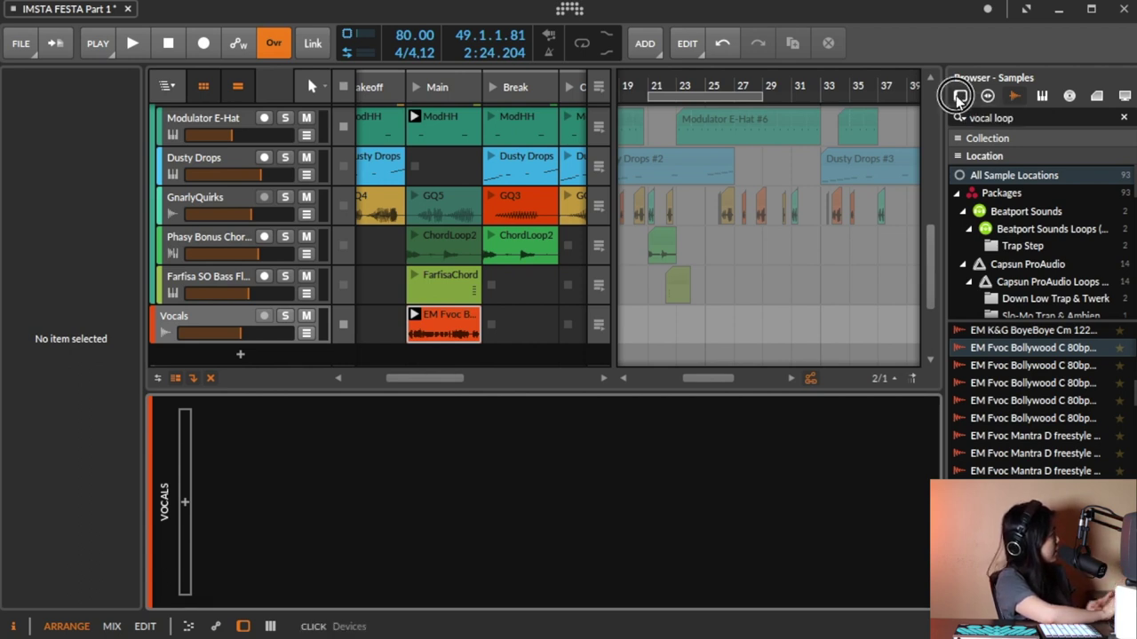
pyautogui.click(959, 96)
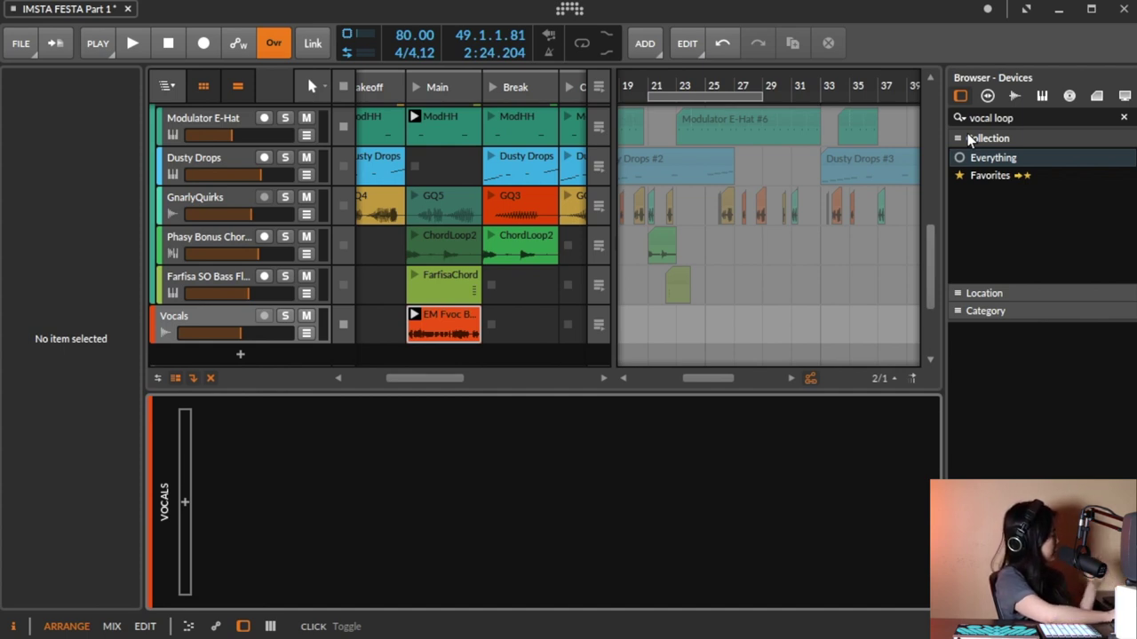
pyautogui.click(1123, 117)
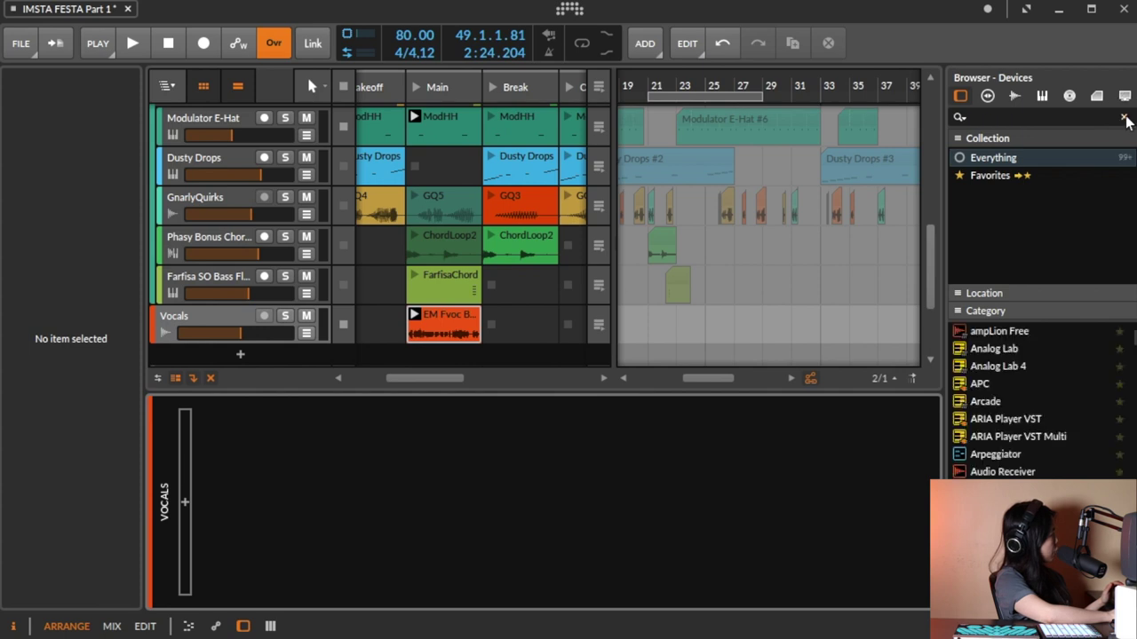
pyautogui.click(1033, 117)
pyautogui.write('delay')
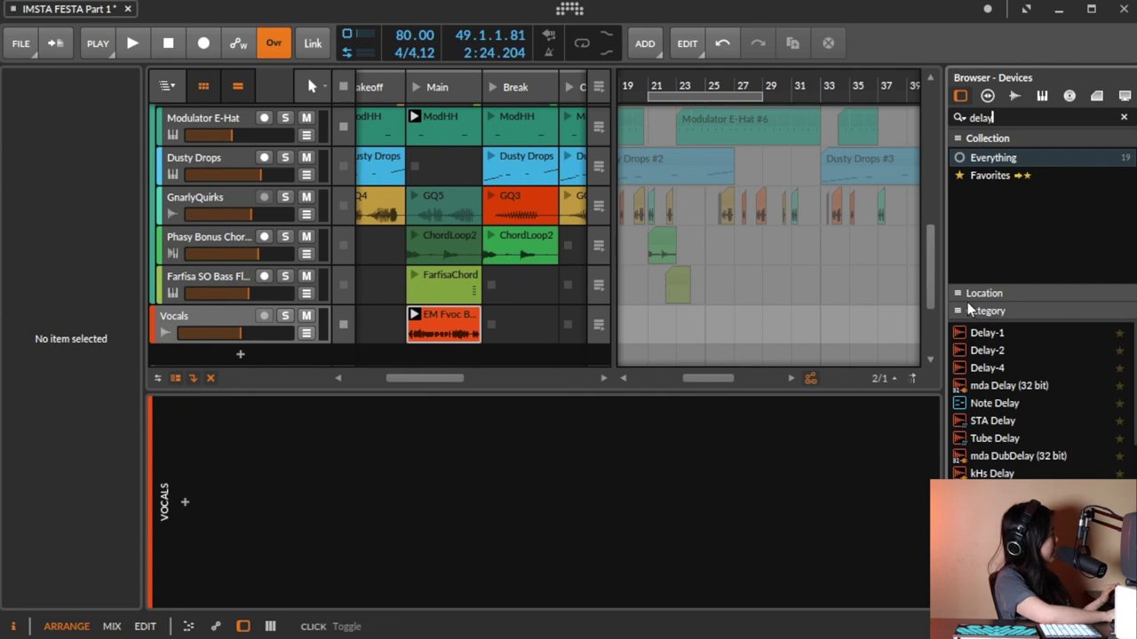
pyautogui.moveTo(989, 334); pyautogui.dragTo(619, 508)
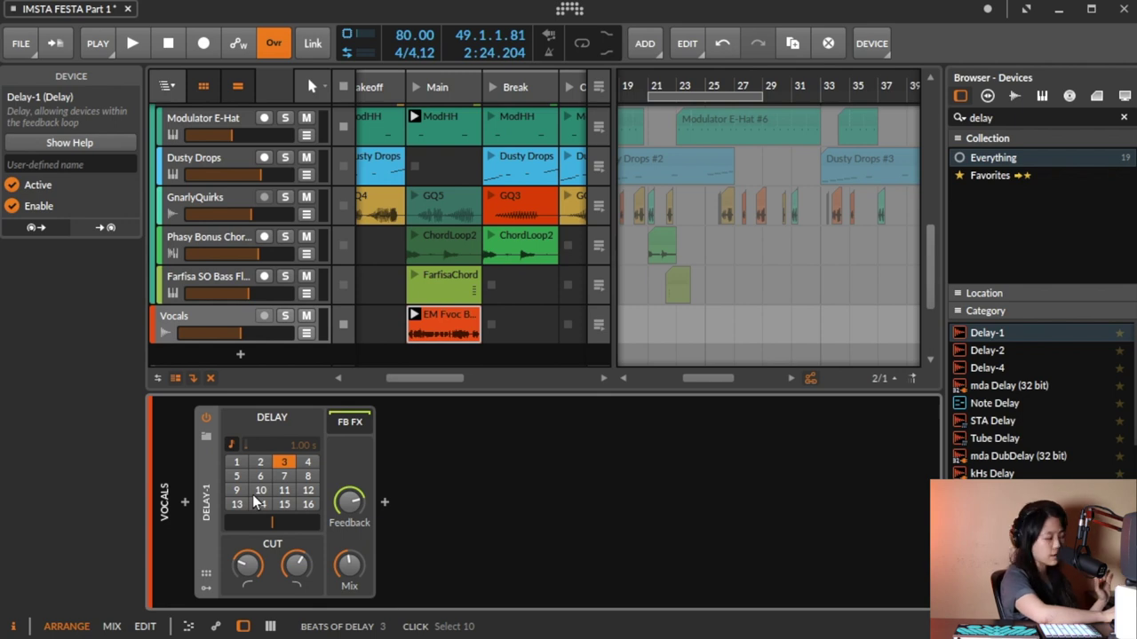
# Load the clean Tesseract preset into the Delay-1 device on the Vocals track
pyautogui.click(206, 436)
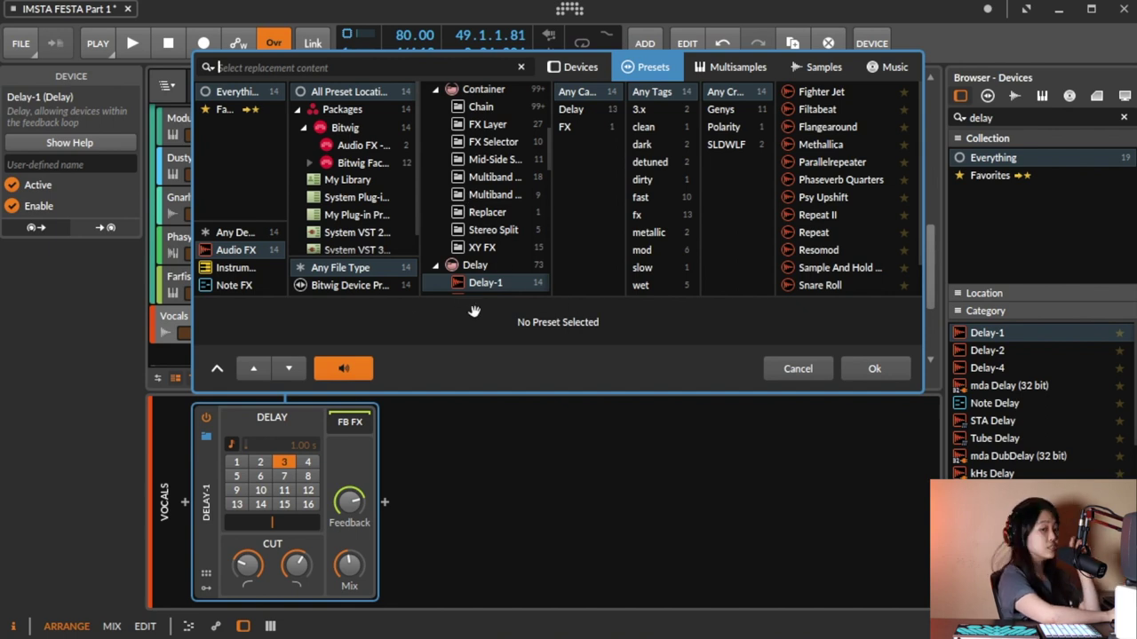
pyautogui.click(643, 127)
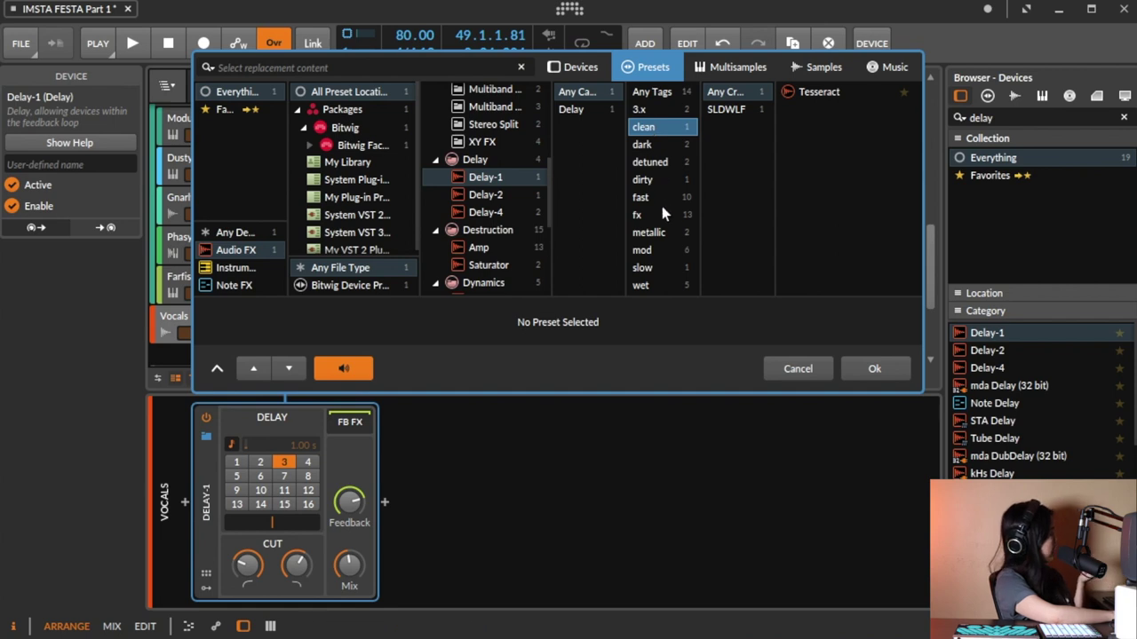
pyautogui.click(650, 163)
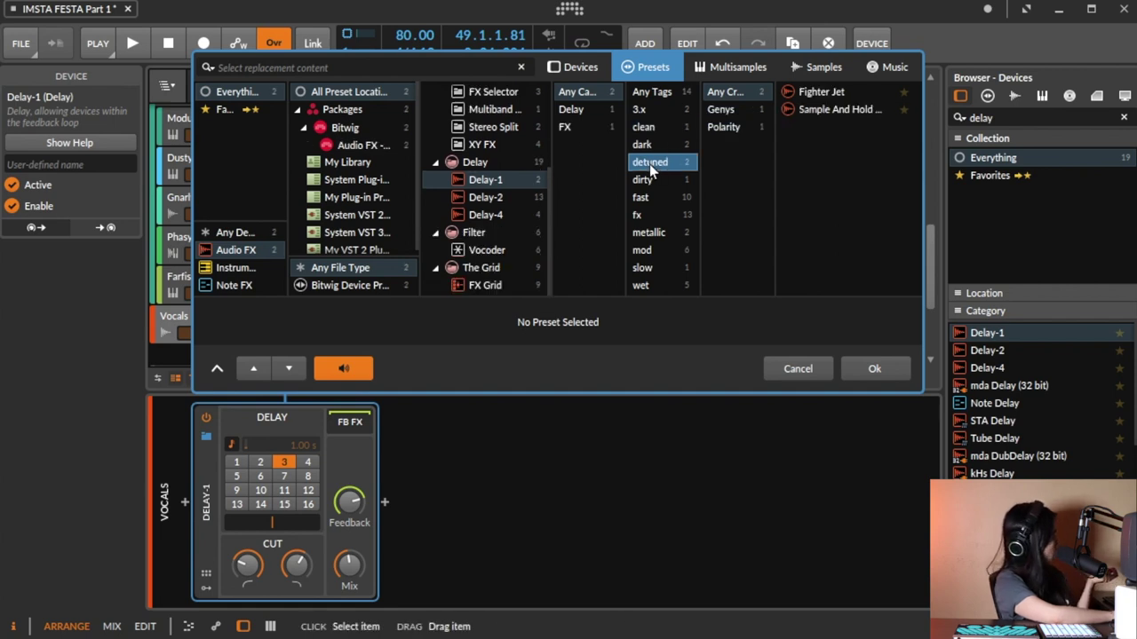
pyautogui.click(649, 232)
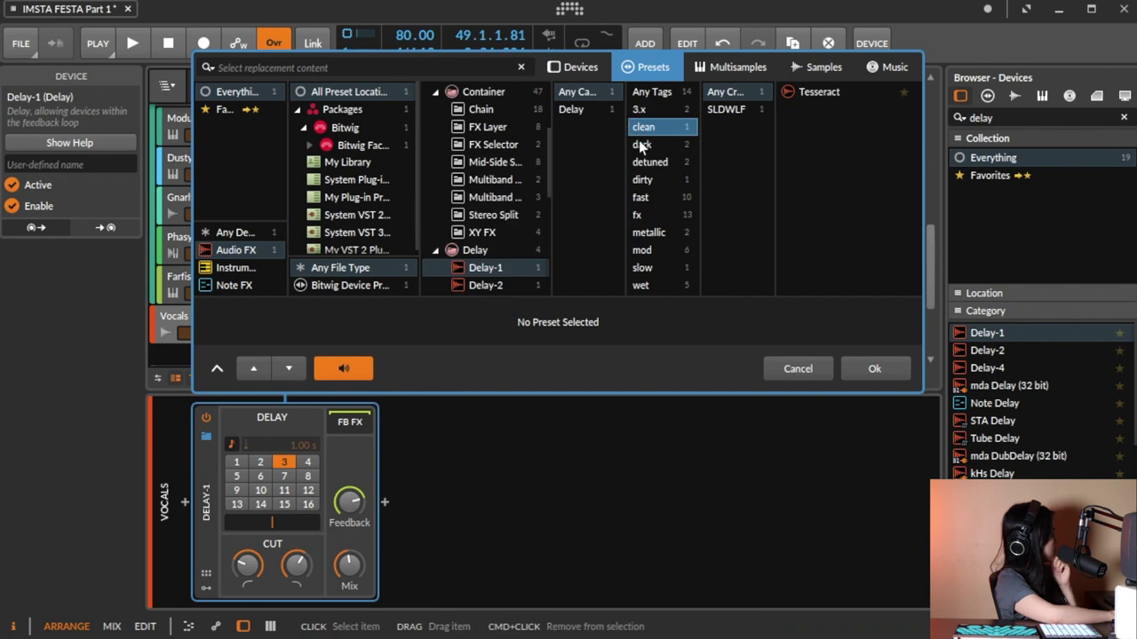
pyautogui.click(814, 94)
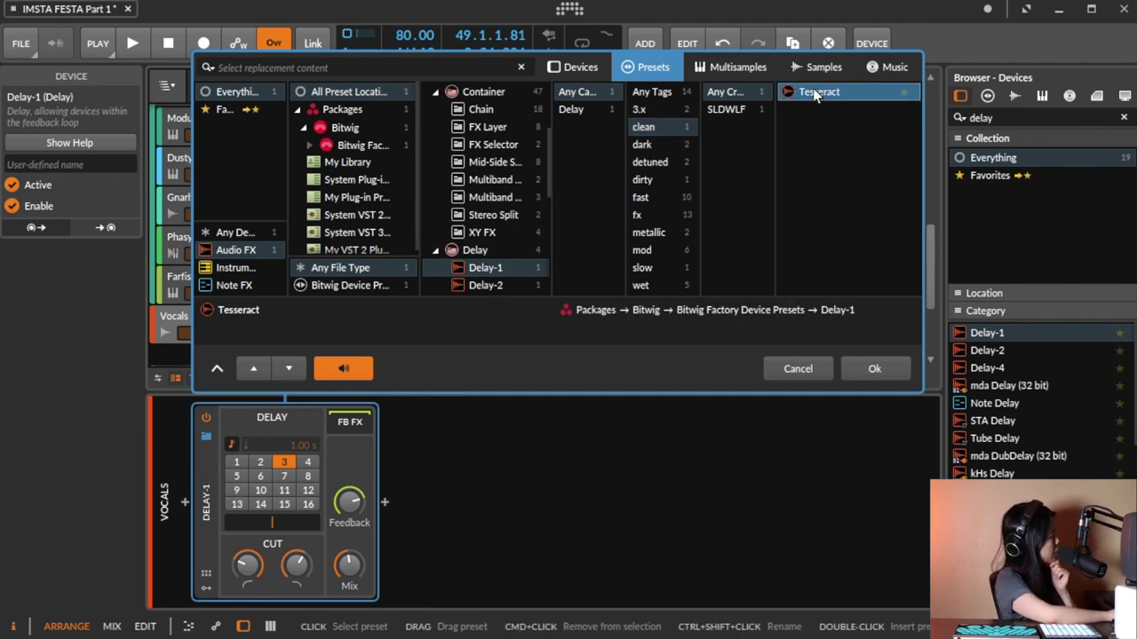
pyautogui.click(875, 370)
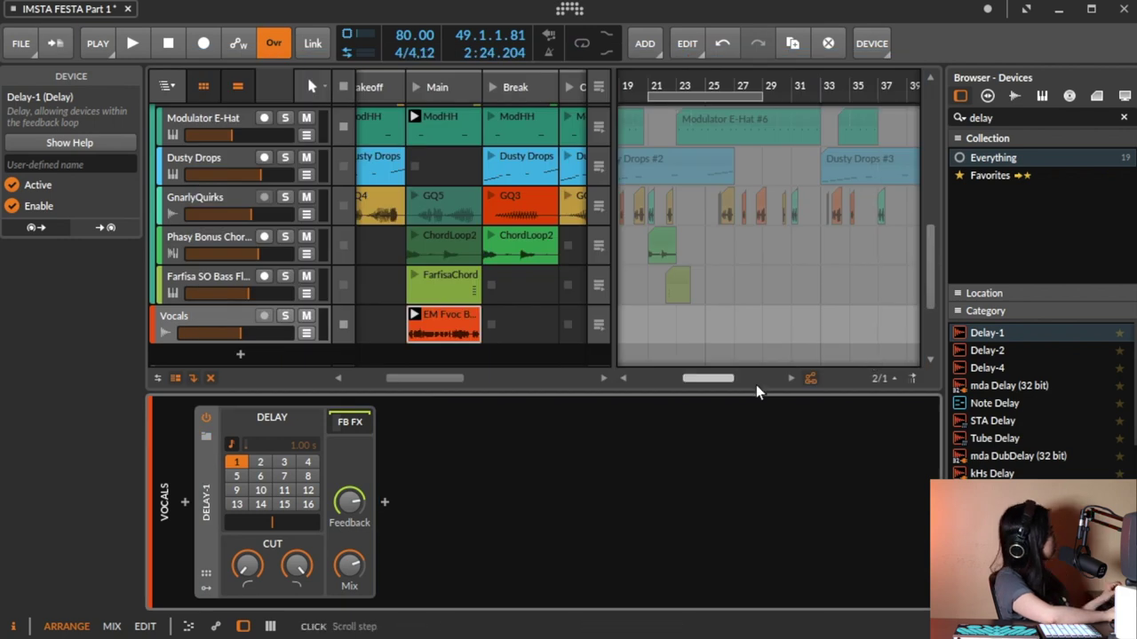
# Solo and play Vocals while lowering Delay-1's mix to about 33.5% and feedback to about -34.6 dB and narrowing its low and high cut filters
pyautogui.click(285, 317)
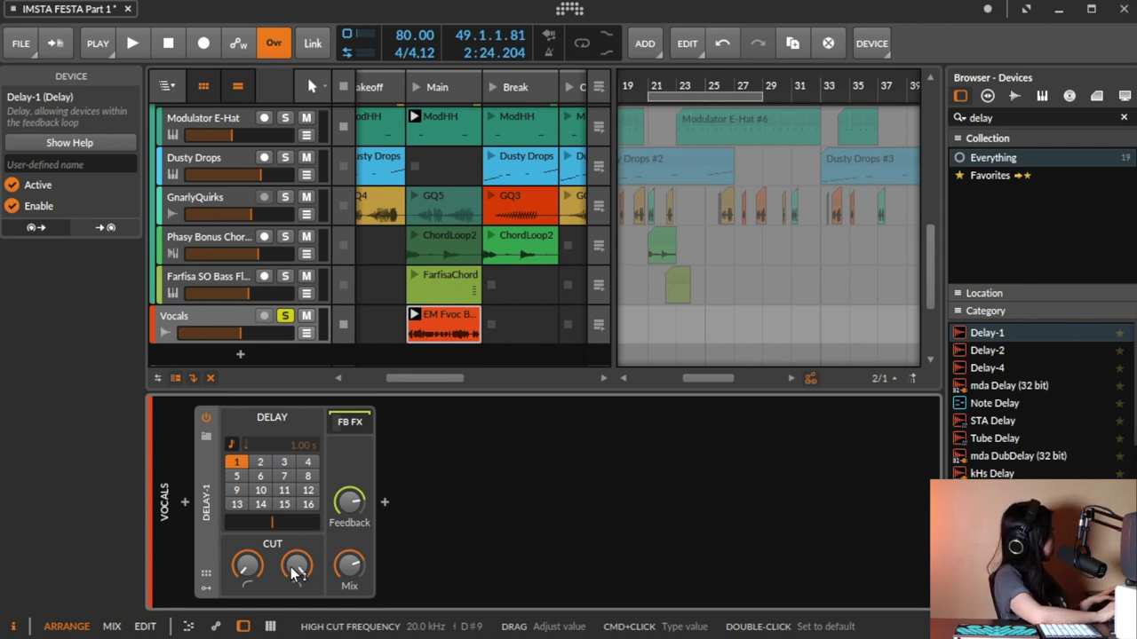
pyautogui.press('space')
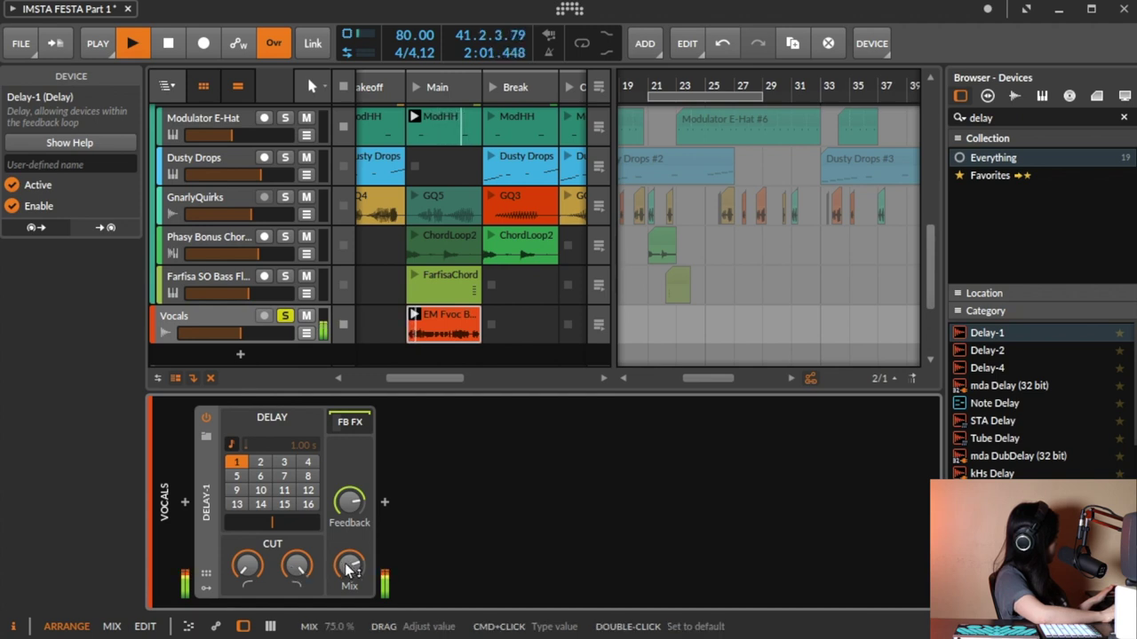
pyautogui.moveTo(349, 570); pyautogui.dragTo(349, 571)
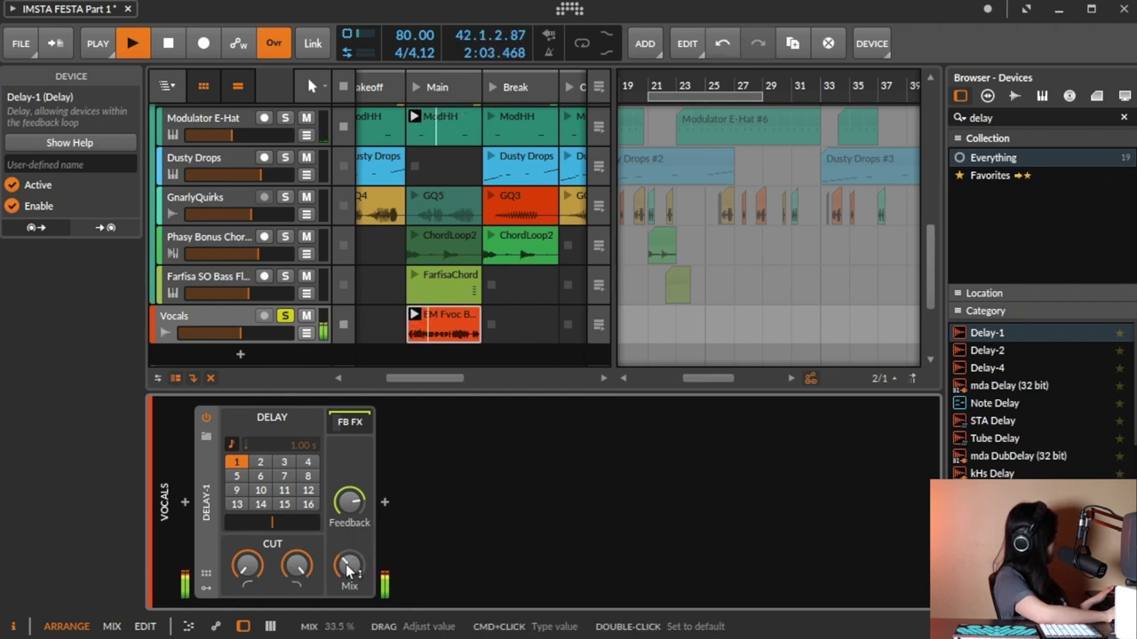
pyautogui.moveTo(349, 502); pyautogui.dragTo(349, 502)
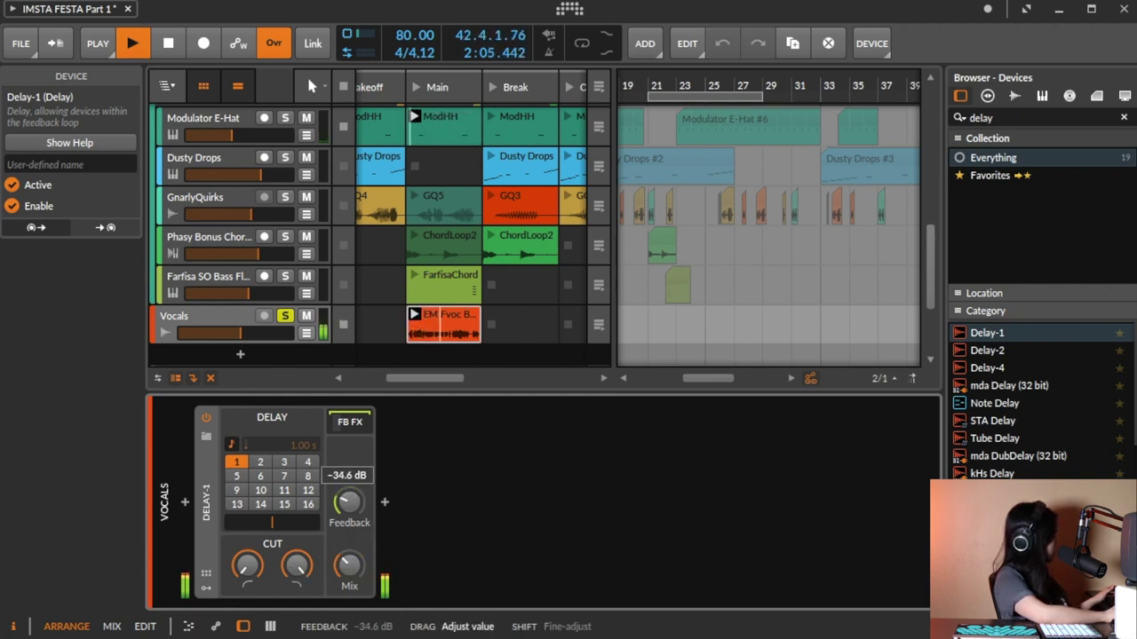
pyautogui.moveTo(247, 566); pyautogui.dragTo(329, 578)
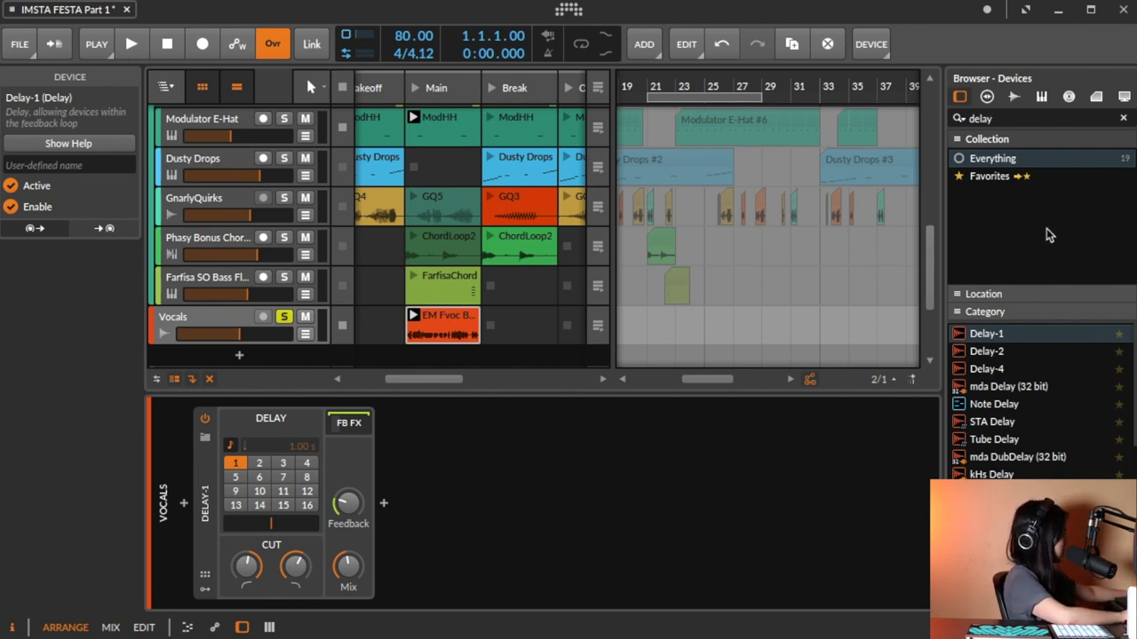
# Search the devices for "polys" and add Polysynth as a new instrument track below Vocals
pyautogui.click(1027, 123)
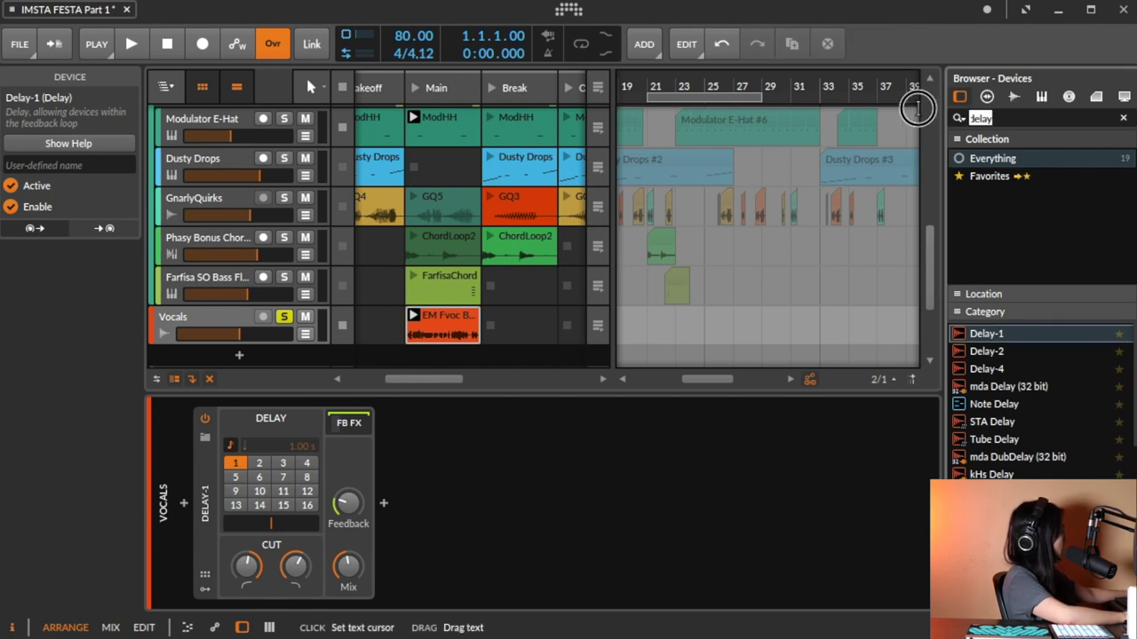
pyautogui.write('polys')
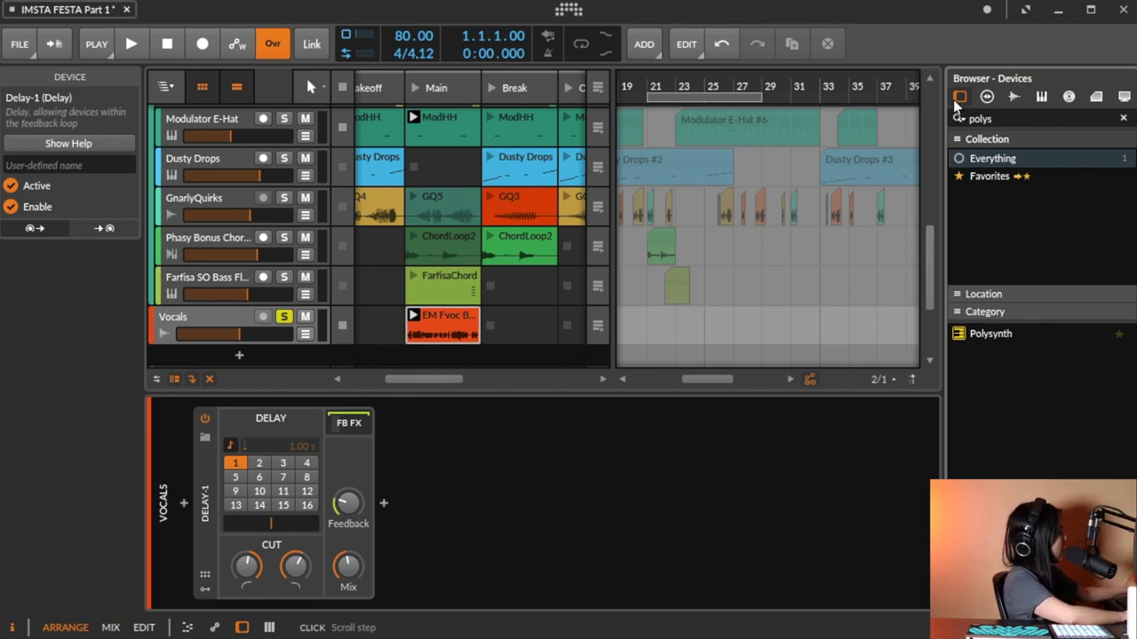
pyautogui.moveTo(989, 338); pyautogui.dragTo(255, 289)
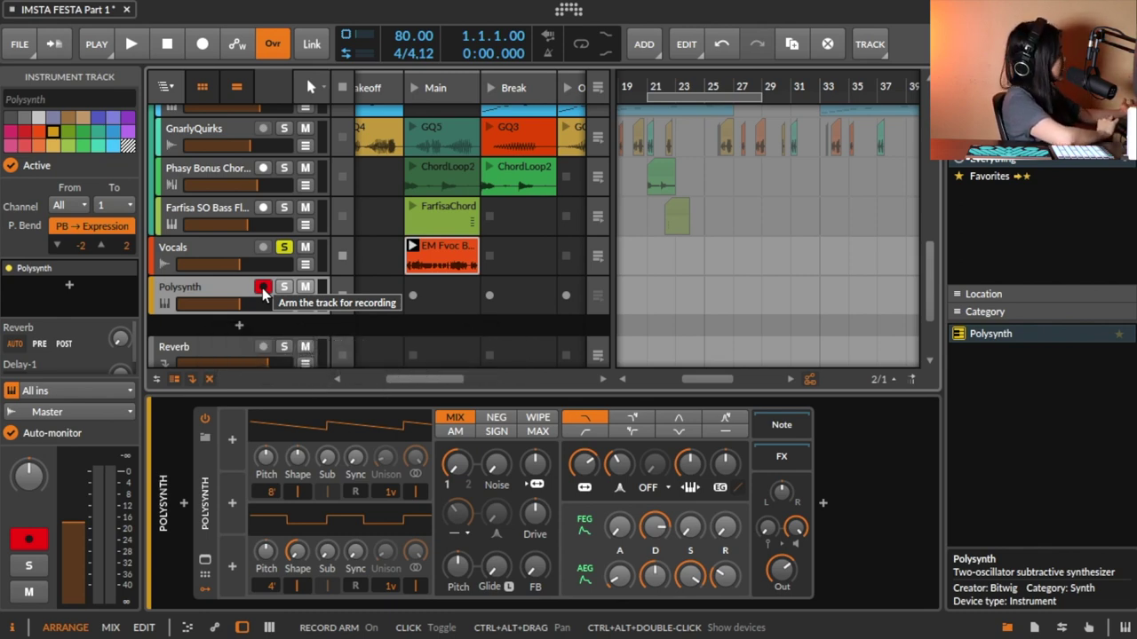
# Rename the new Polysynth track to Pad and solo it in place of the Vocals track
pyautogui.rightClick(182, 288)
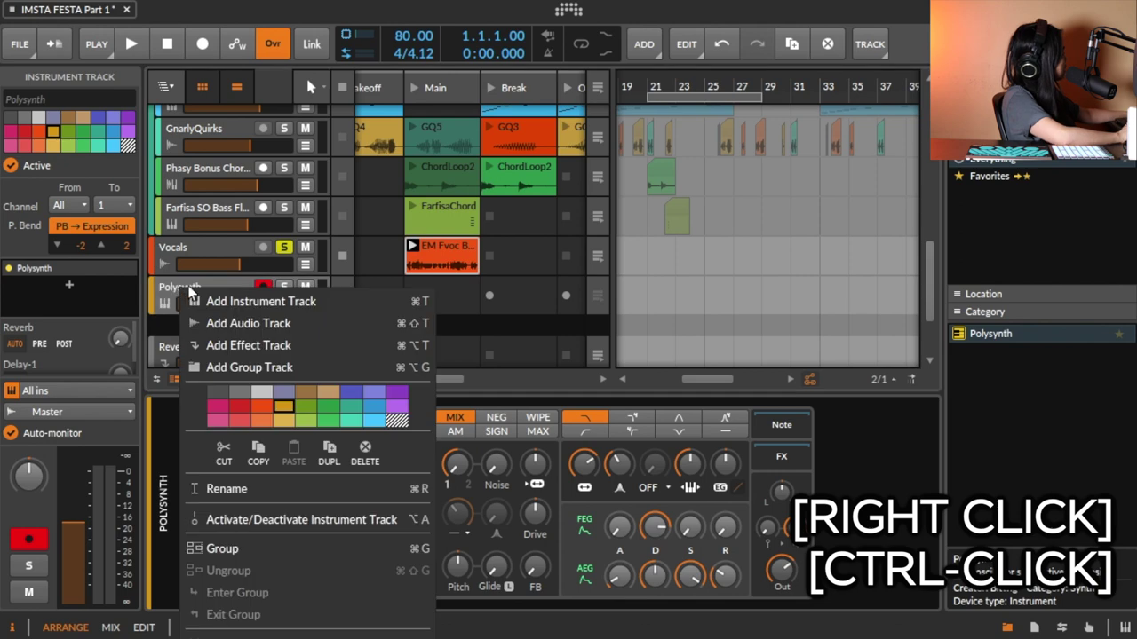
pyautogui.click(250, 489)
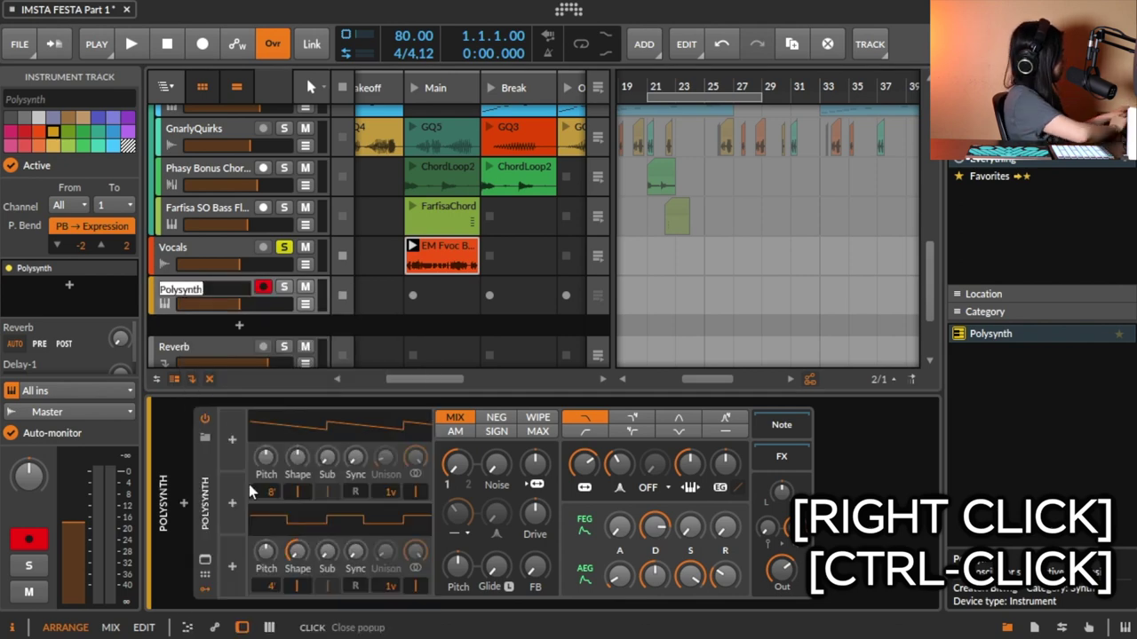
pyautogui.write('Pad')
pyautogui.press('Return')
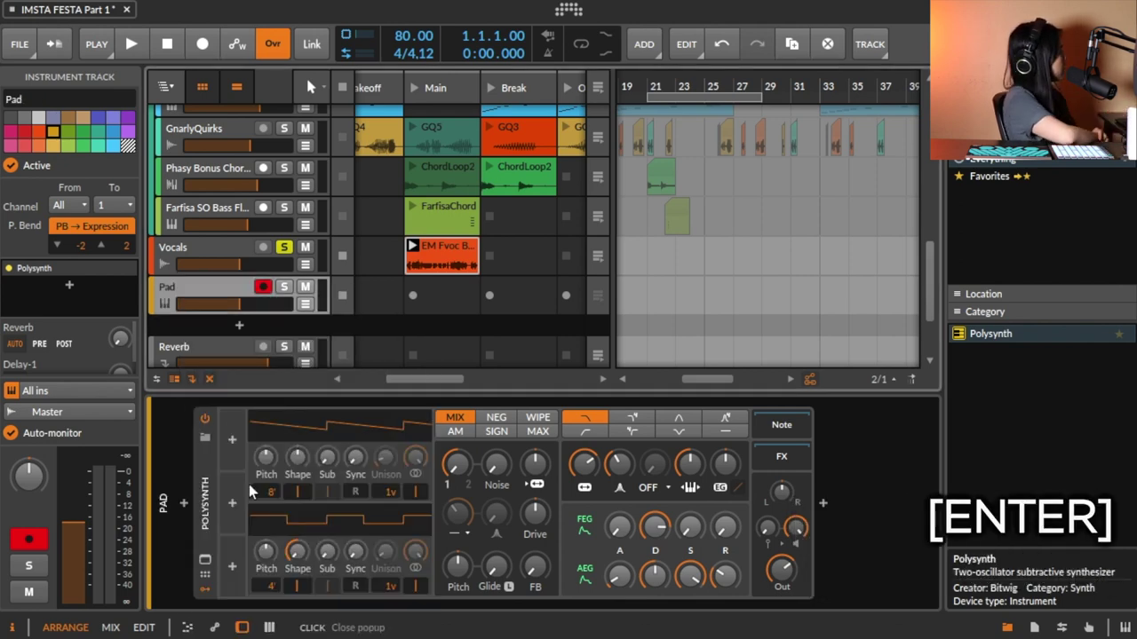
pyautogui.click(285, 289)
pyautogui.click(284, 247)
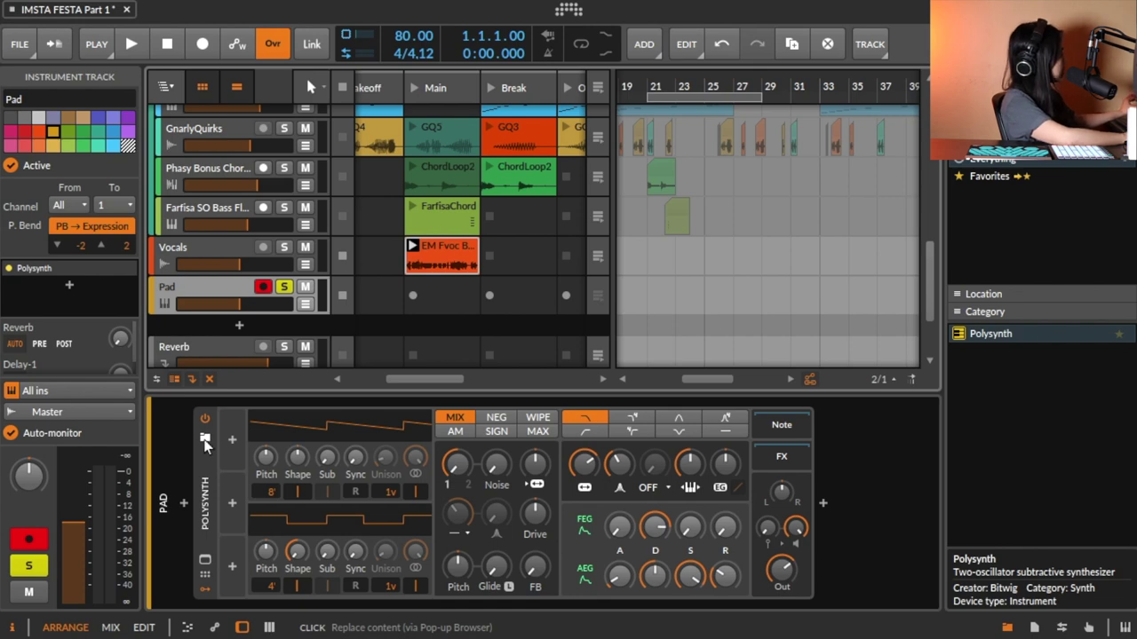
# Filter the Polysynth presets by the Pad category and soft tag, and load Moody Pad 1
pyautogui.click(205, 438)
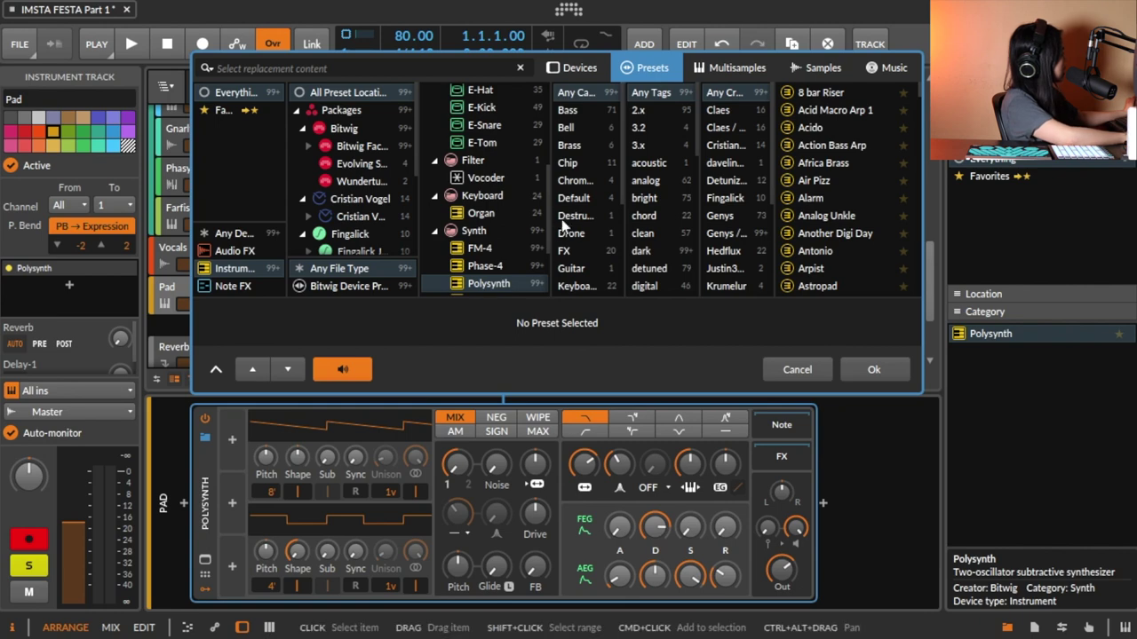
pyautogui.scroll(-3, 573, 240)
pyautogui.scroll(-3, 573, 245)
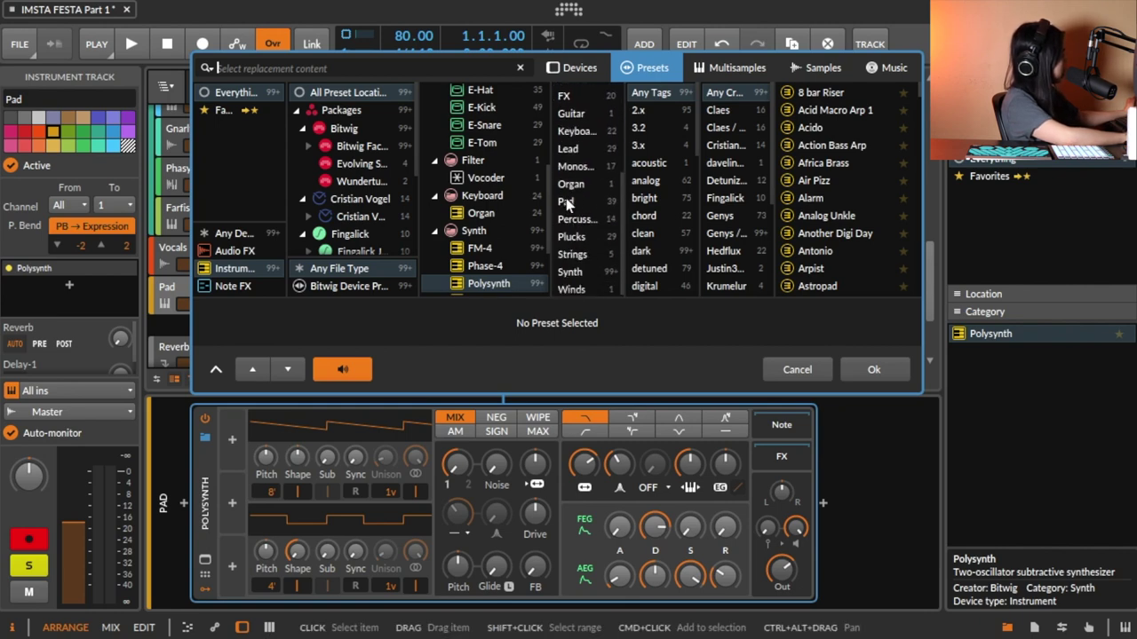
pyautogui.click(567, 203)
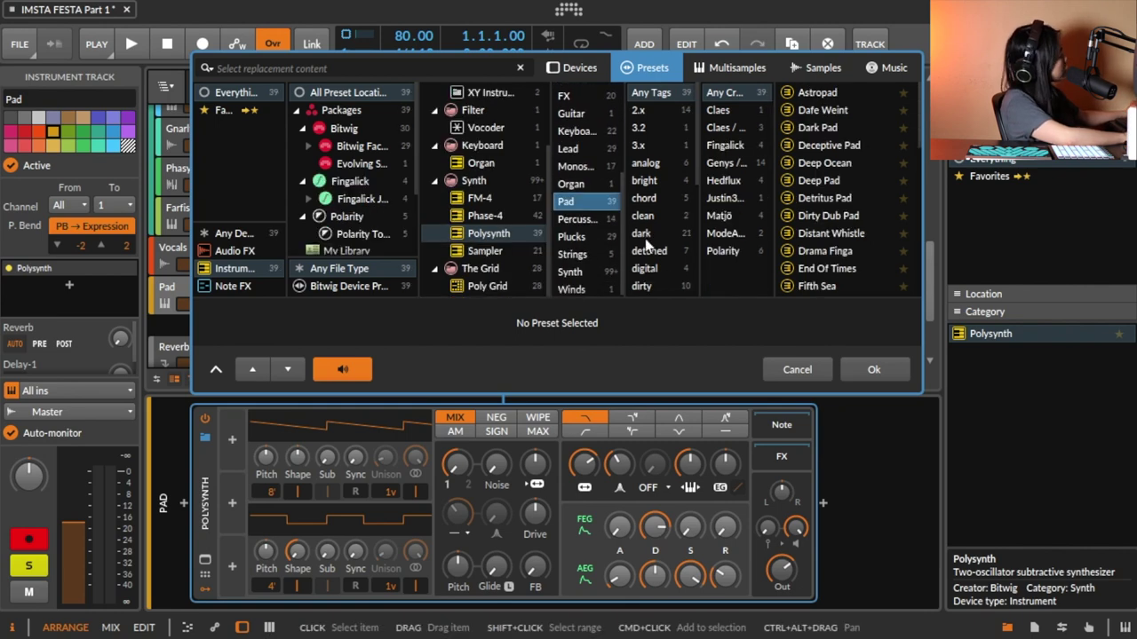
pyautogui.scroll(-3, 646, 240)
pyautogui.scroll(-3, 646, 240)
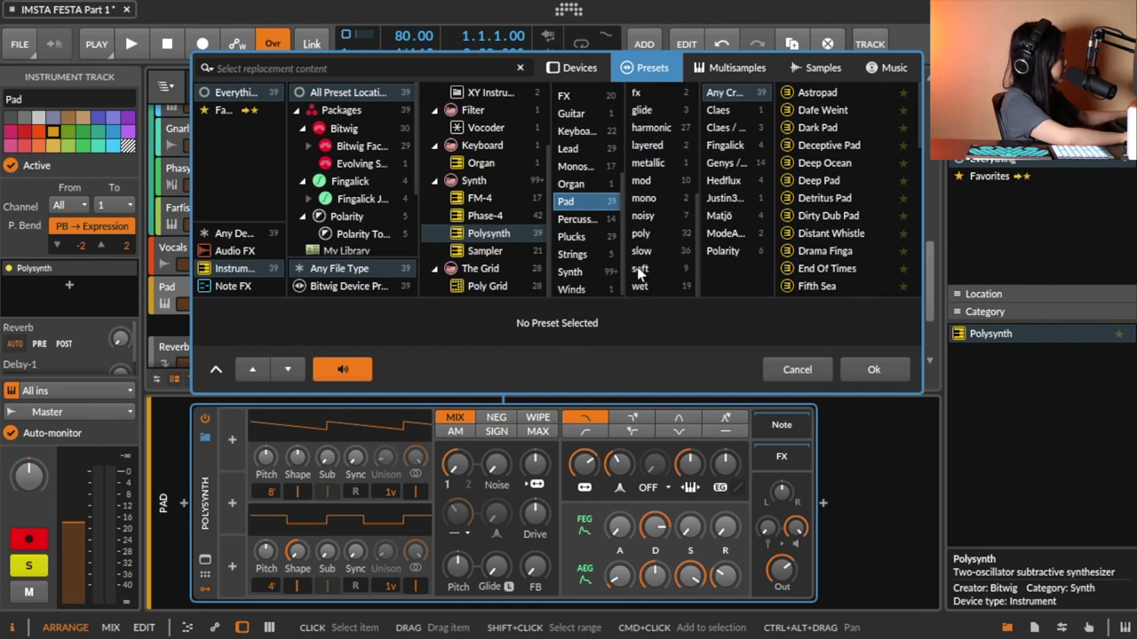
pyautogui.click(640, 269)
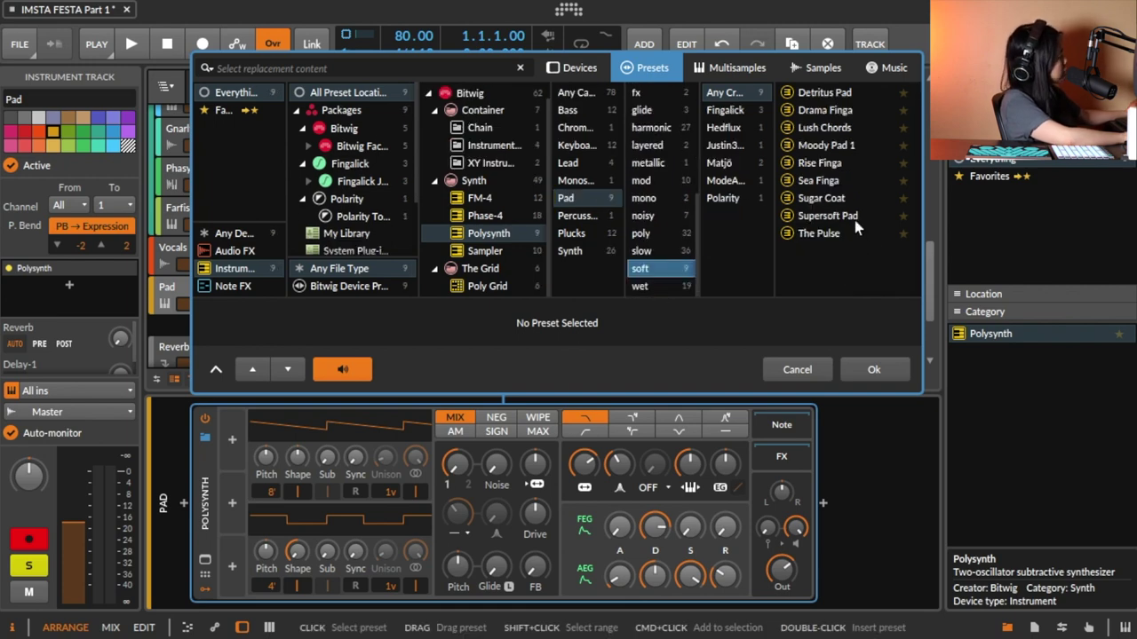
pyautogui.click(835, 148)
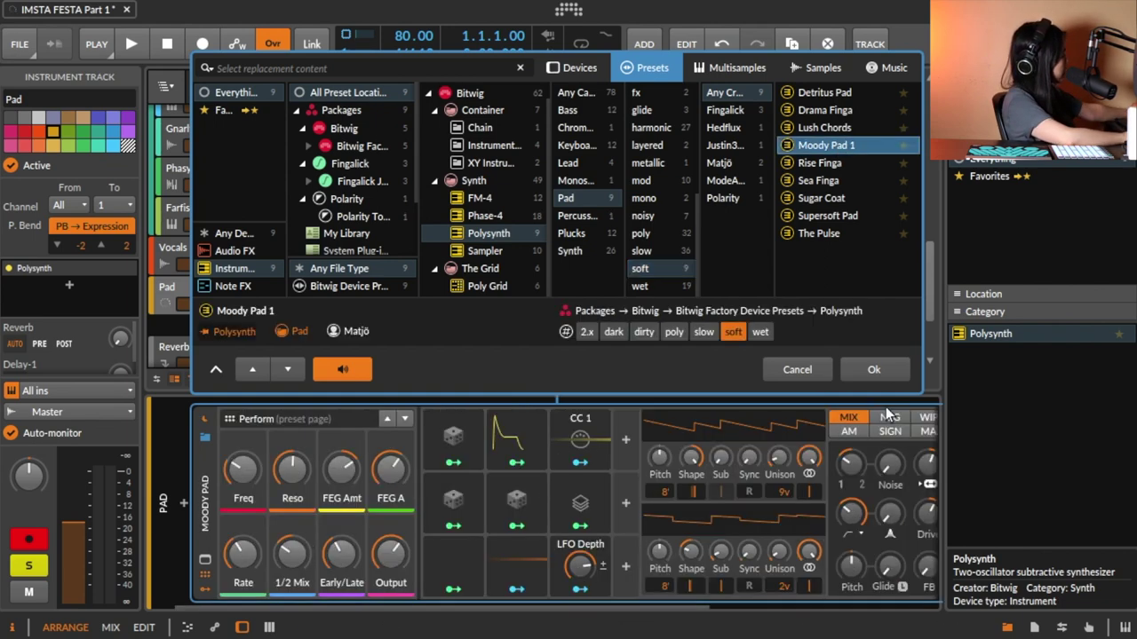
pyautogui.click(872, 369)
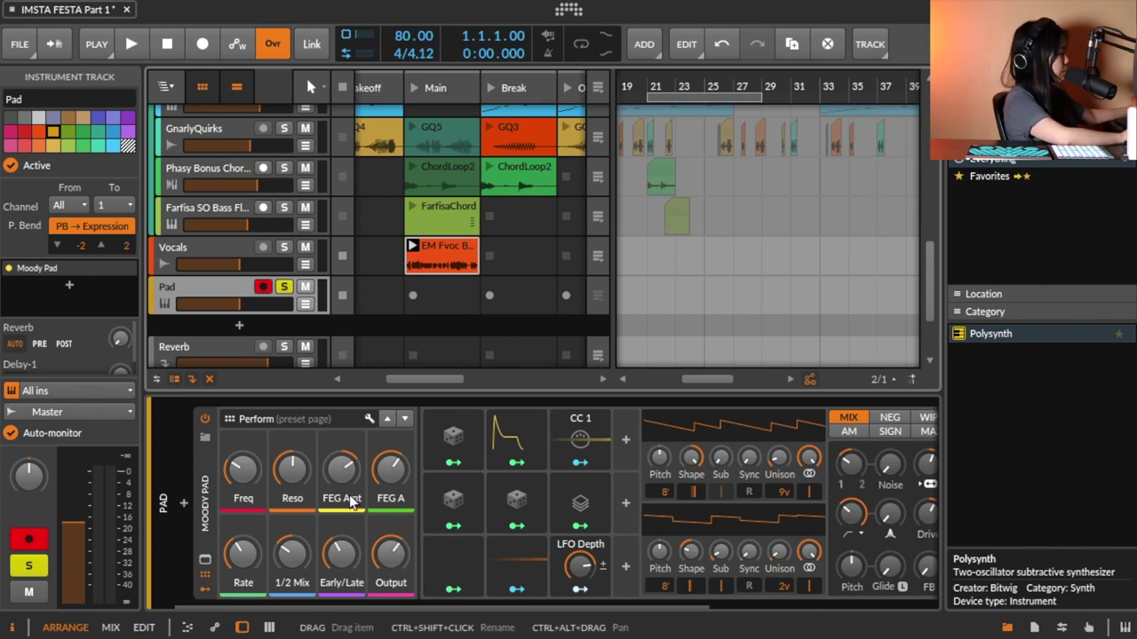
# Create a clip in the Pad track's Main slot and draw a D4 note and an A4 note at its start
pyautogui.doubleClick(428, 296)
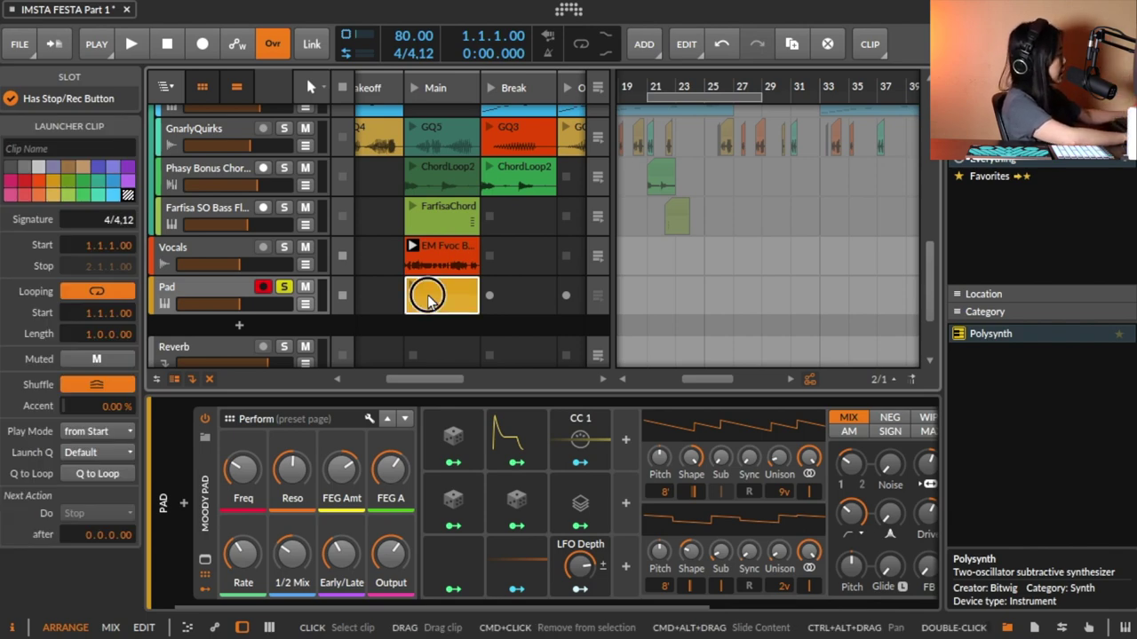
pyautogui.doubleClick(427, 295)
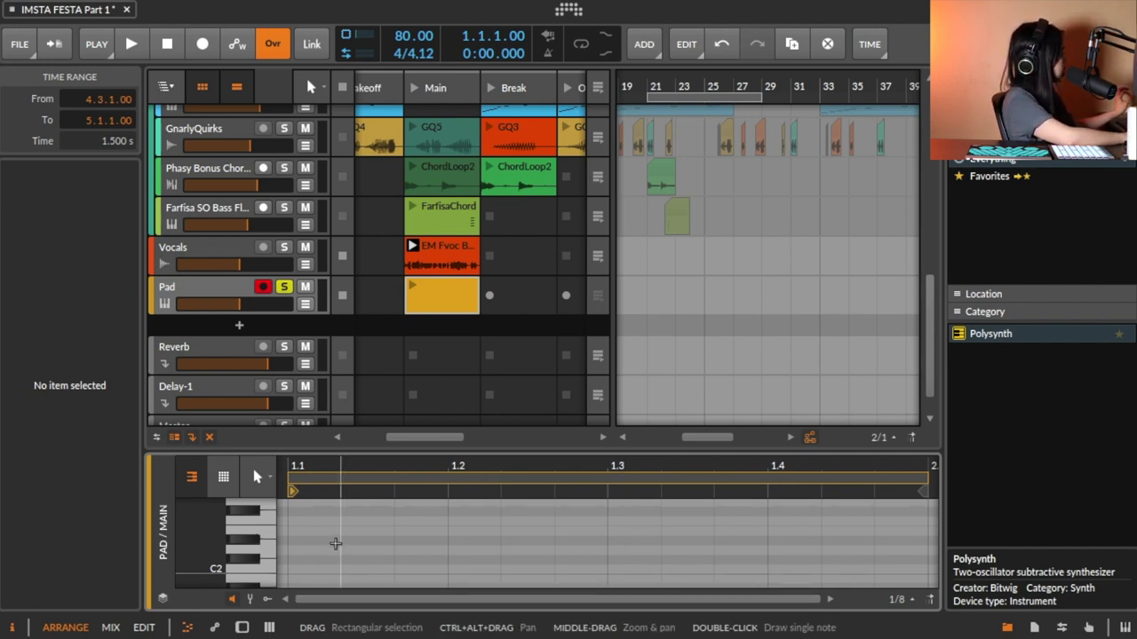
pyautogui.scroll(5, 335, 544)
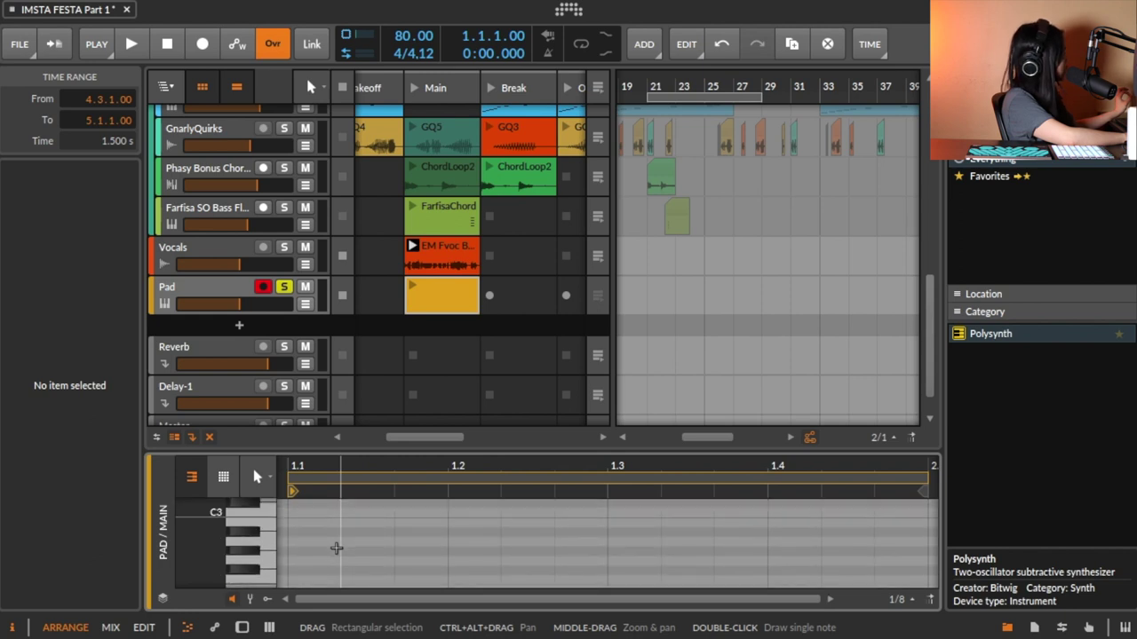
pyautogui.scroll(-3, 336, 548)
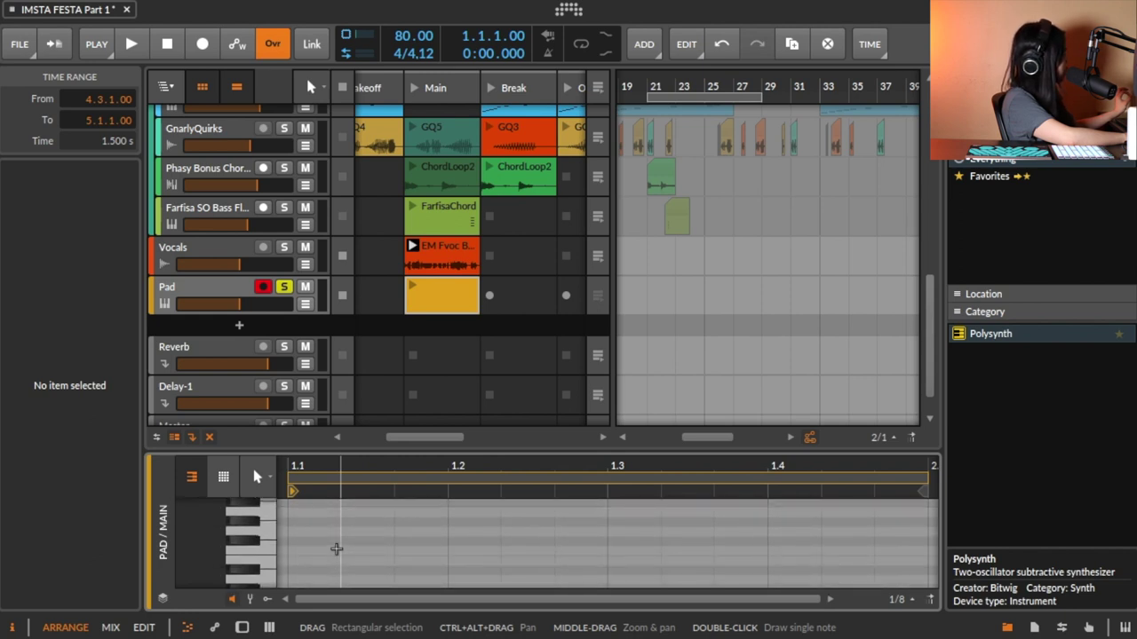
pyautogui.scroll(1, 336, 549)
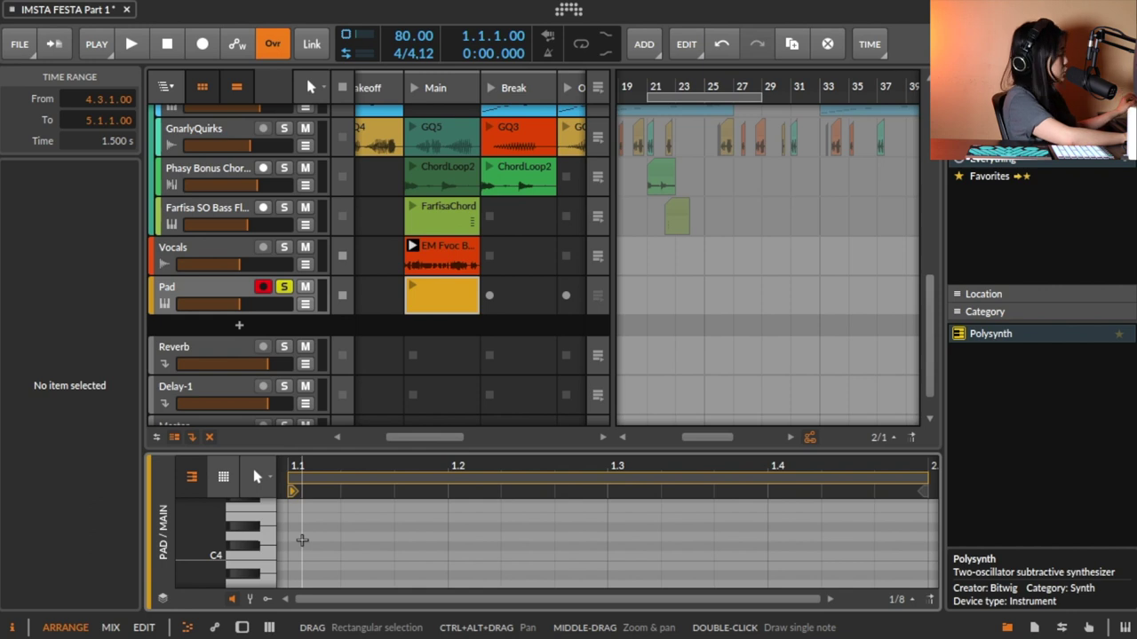
pyautogui.doubleClick(302, 540)
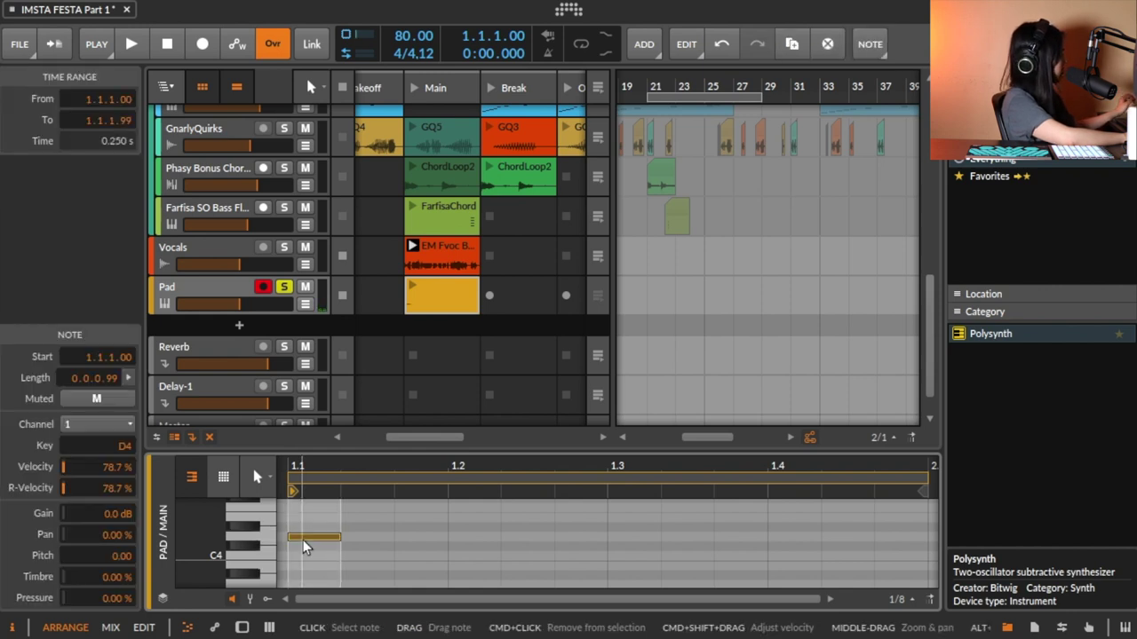
pyautogui.scroll(1, 303, 524)
pyautogui.click(303, 506)
pyautogui.scroll(1, 303, 508)
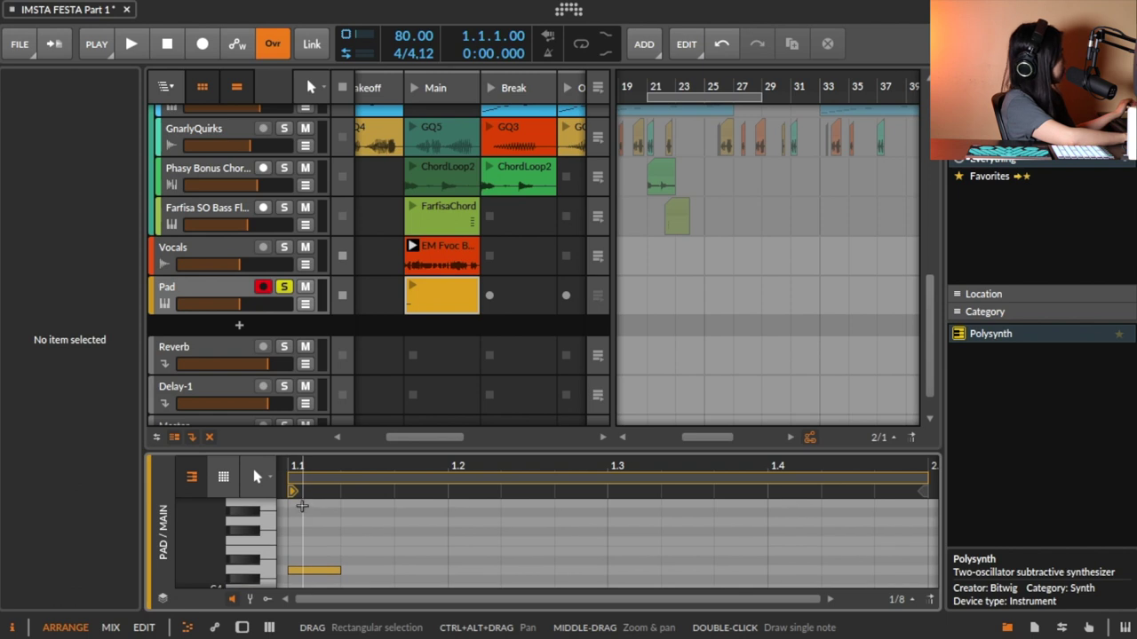
pyautogui.doubleClick(302, 505)
pyautogui.click(373, 556)
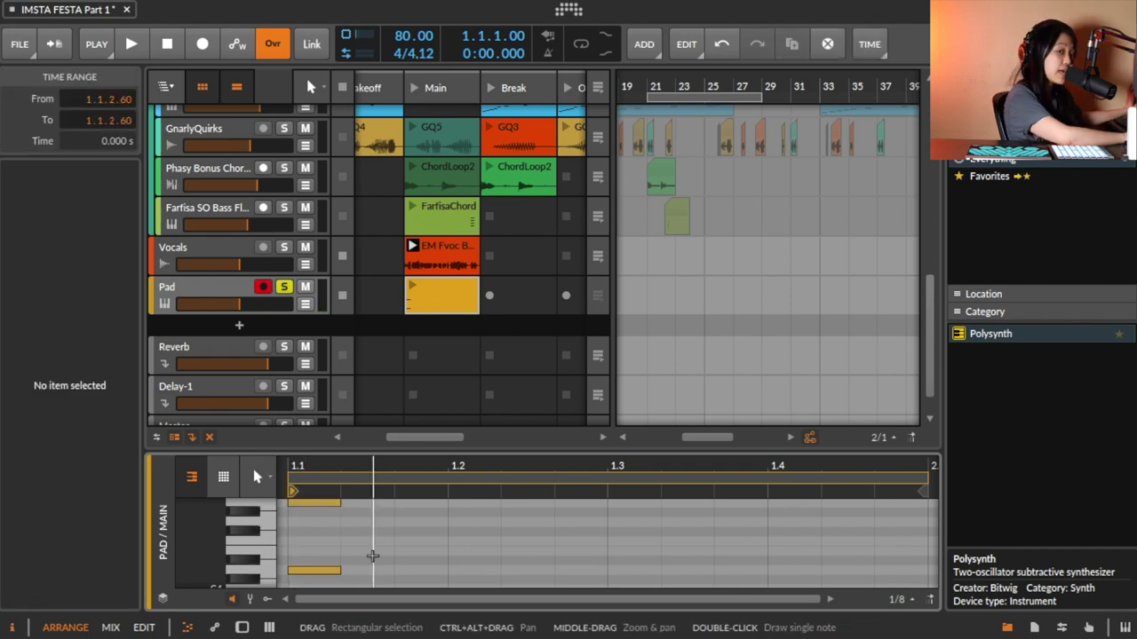
# Select both notes in the Pad clip and lengthen them to the full bar, 1.0.0.00
pyautogui.click(319, 570)
pyautogui.hotkey('ctrl', 'a')
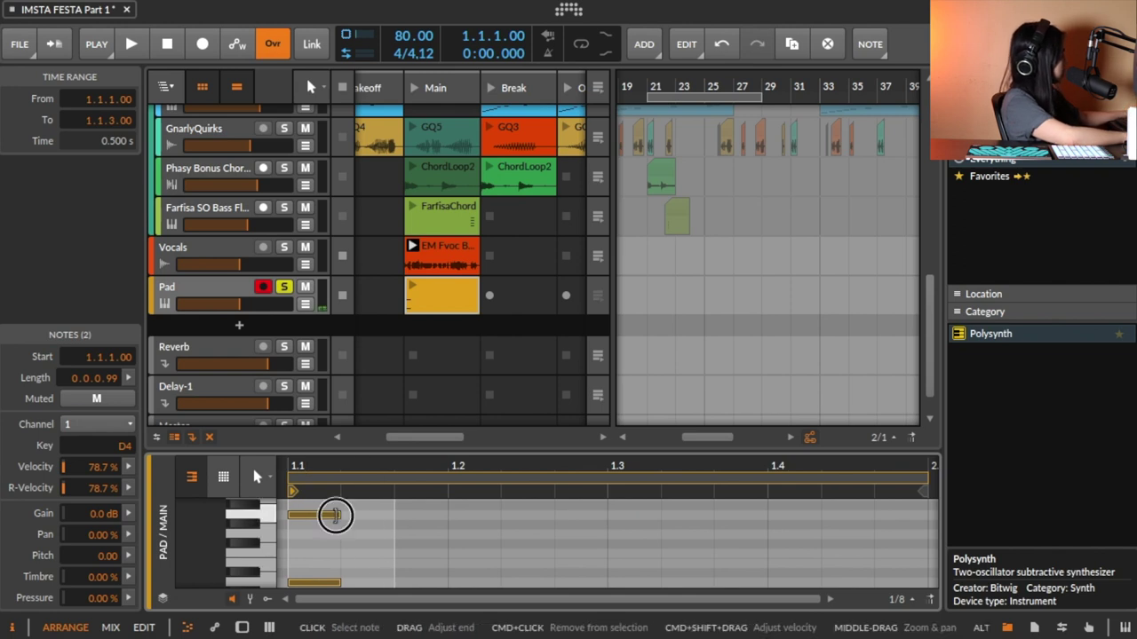
pyautogui.moveTo(337, 516); pyautogui.dragTo(928, 513)
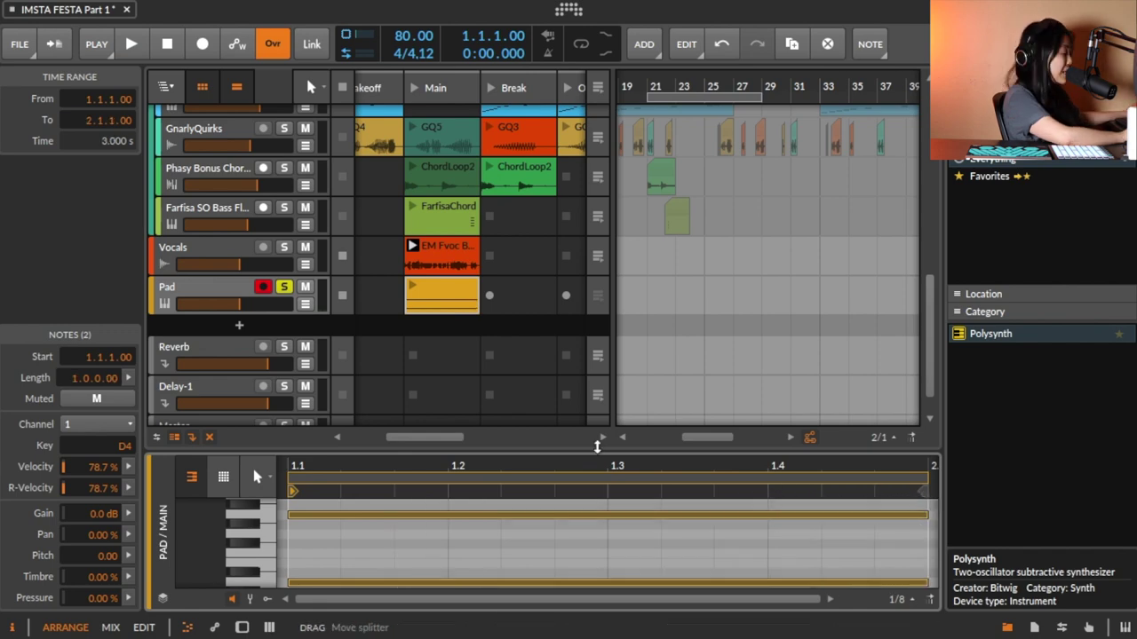
# Play the Pad clip and shape the Moody Pad sound by lowering Freq, raising Reso and raising Early/Late to about 64%
pyautogui.click(414, 288)
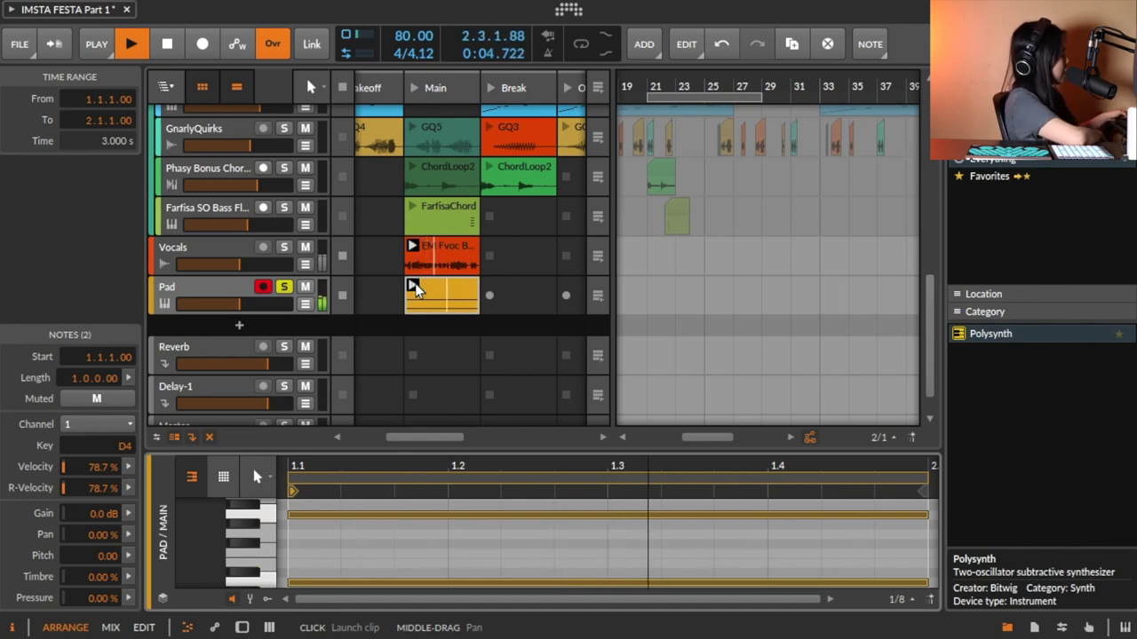
pyautogui.click(241, 627)
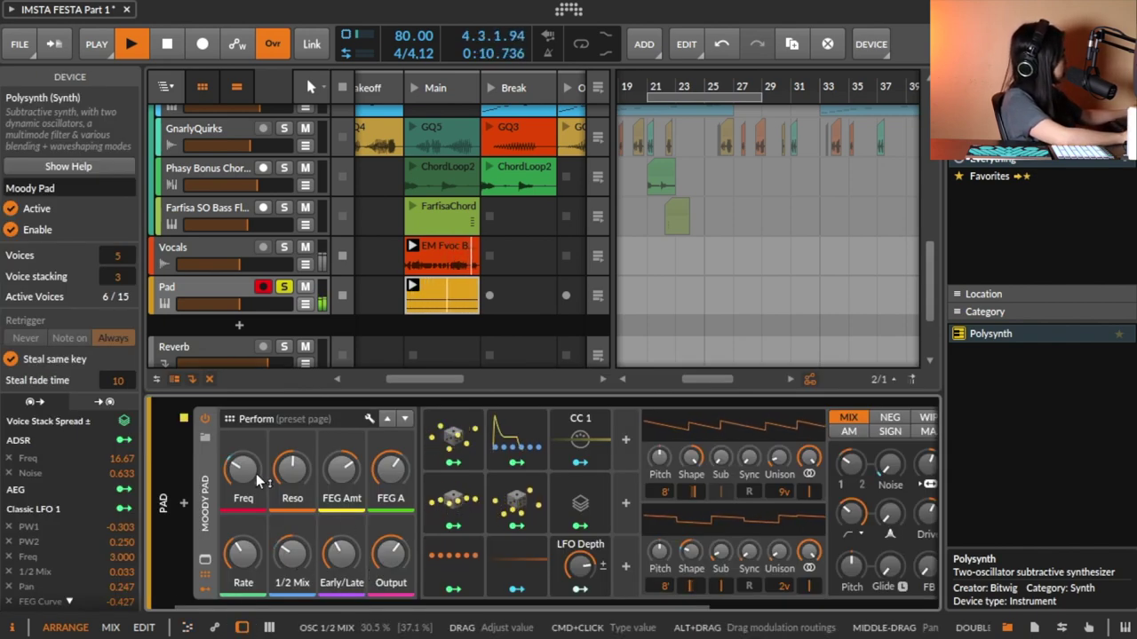
pyautogui.moveTo(248, 479); pyautogui.dragTo(247, 531)
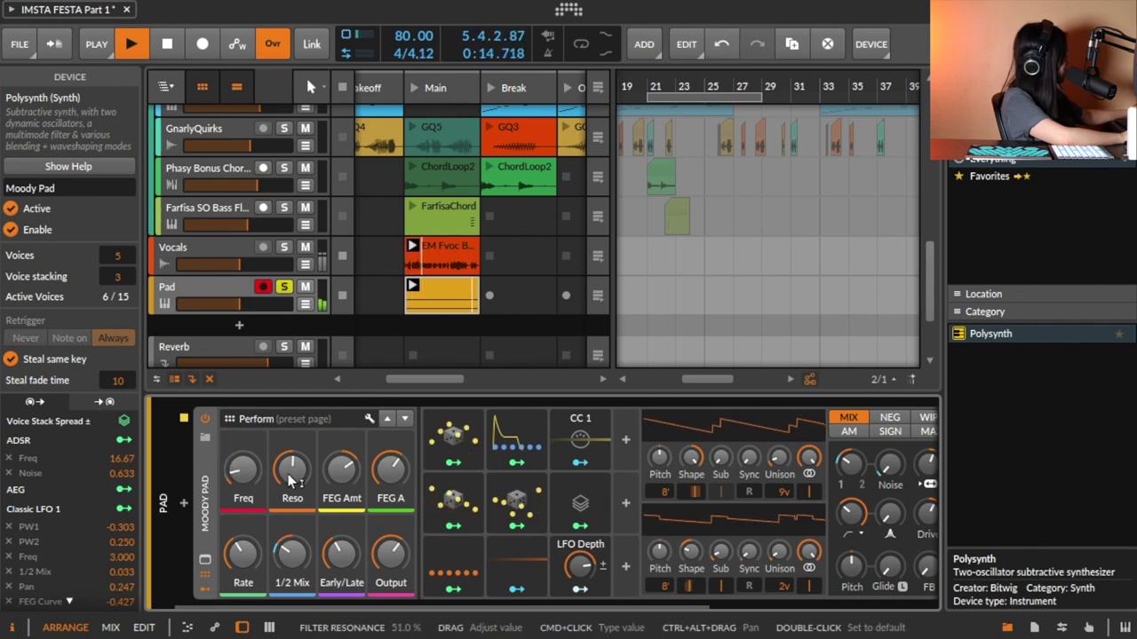
pyautogui.moveTo(294, 470); pyautogui.dragTo(243, 481)
pyautogui.moveTo(240, 559); pyautogui.dragTo(239, 559)
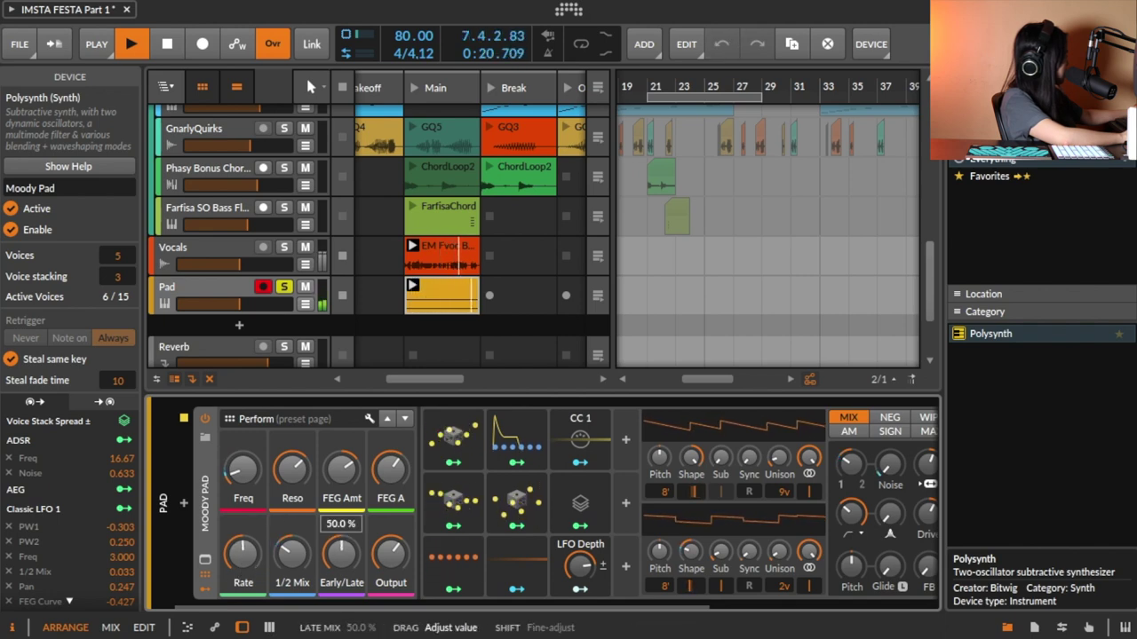
pyautogui.moveTo(341, 552); pyautogui.dragTo(342, 552)
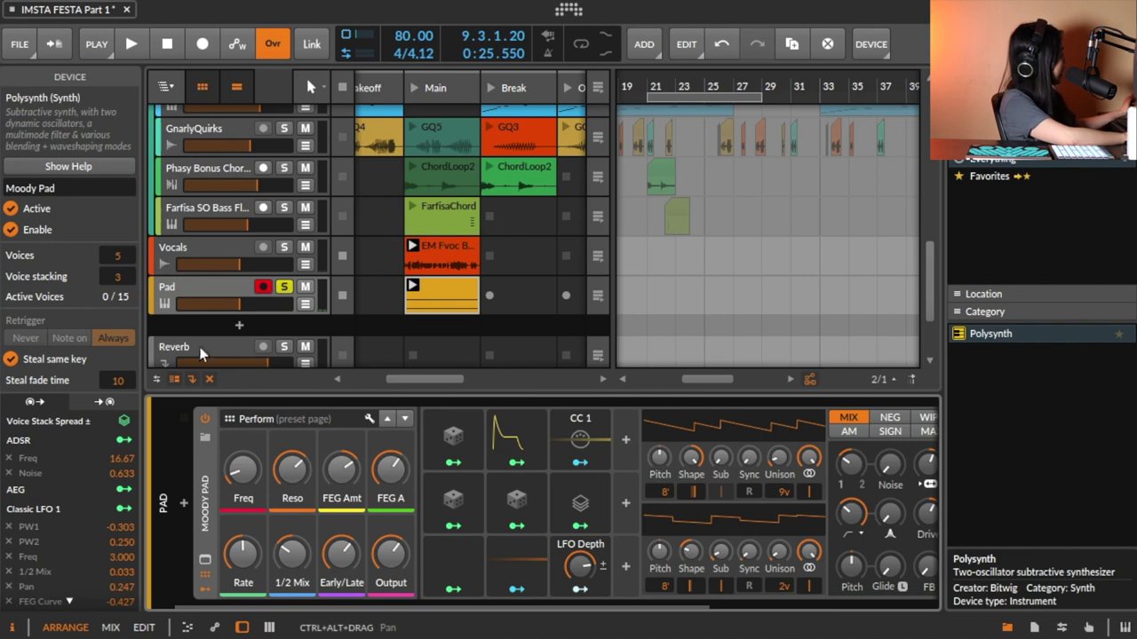
# Unsolo the Pad track and refine Moody Pad over the playing Main scene: raise Early/Late, lower FEG Amt, set 1/2 Mix to about 42.5%
pyautogui.click(283, 287)
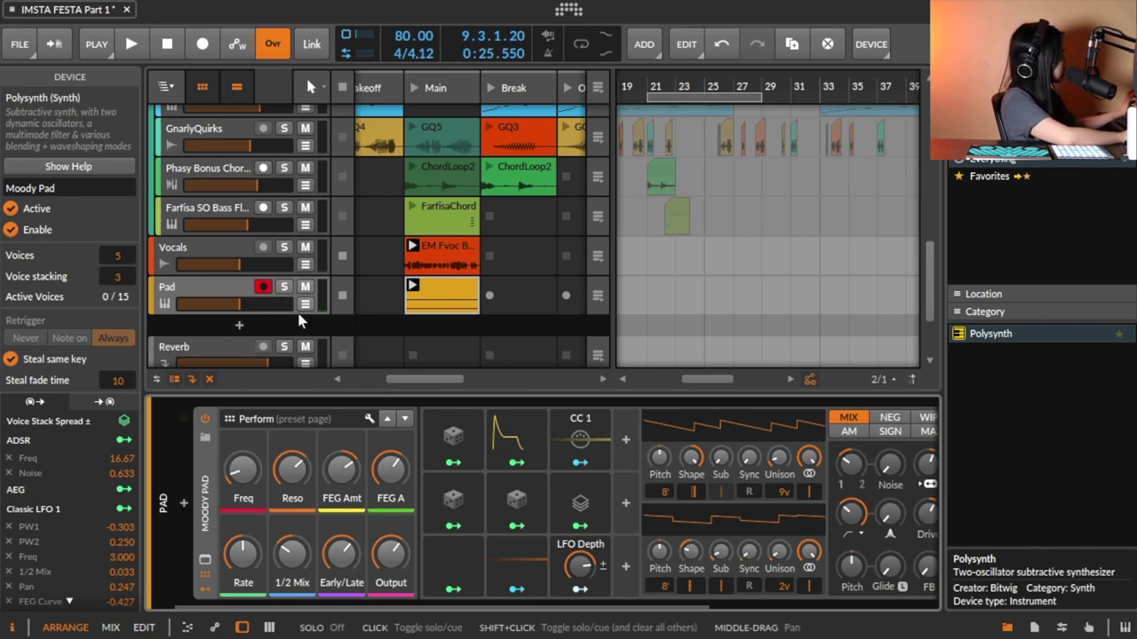
pyautogui.click(412, 89)
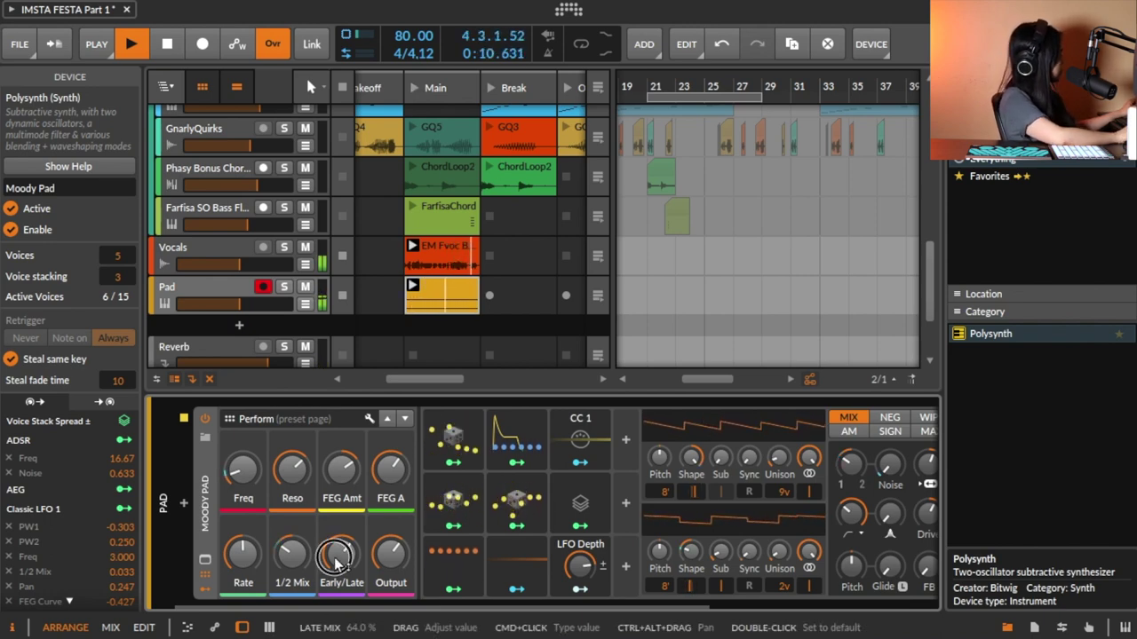
pyautogui.moveTo(341, 554); pyautogui.dragTo(341, 553)
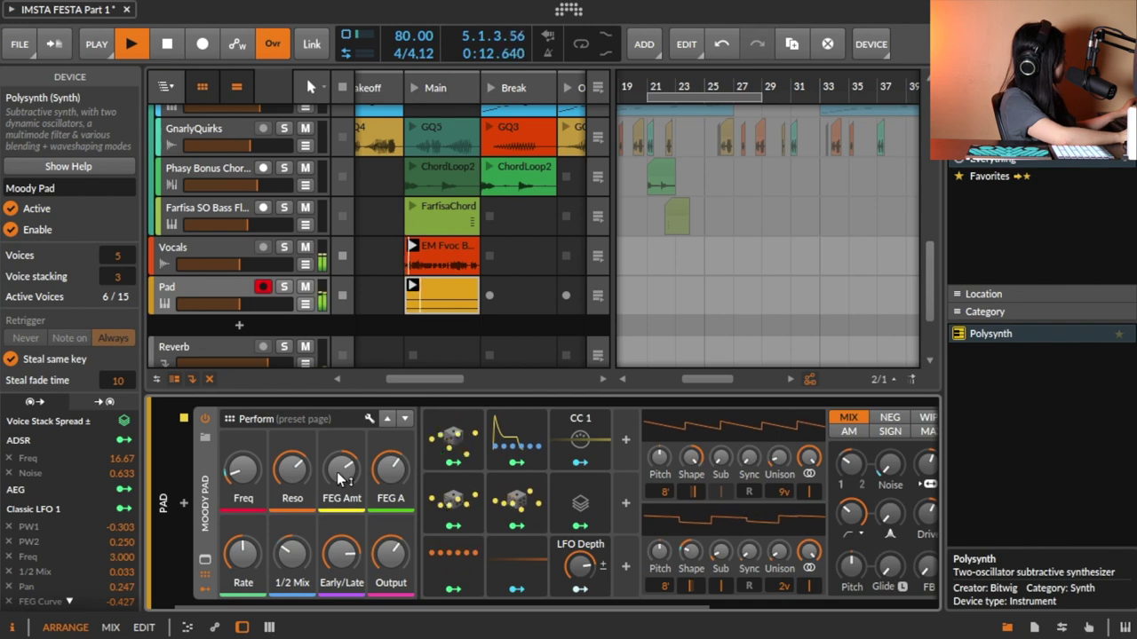
pyautogui.moveTo(343, 469)
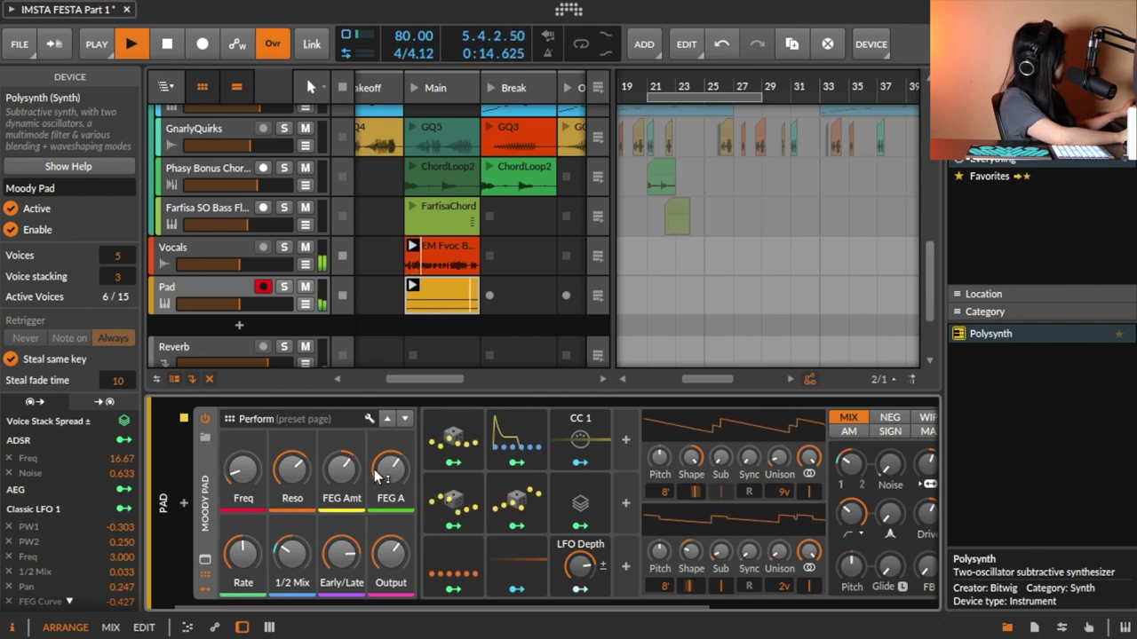
pyautogui.moveTo(243, 469)
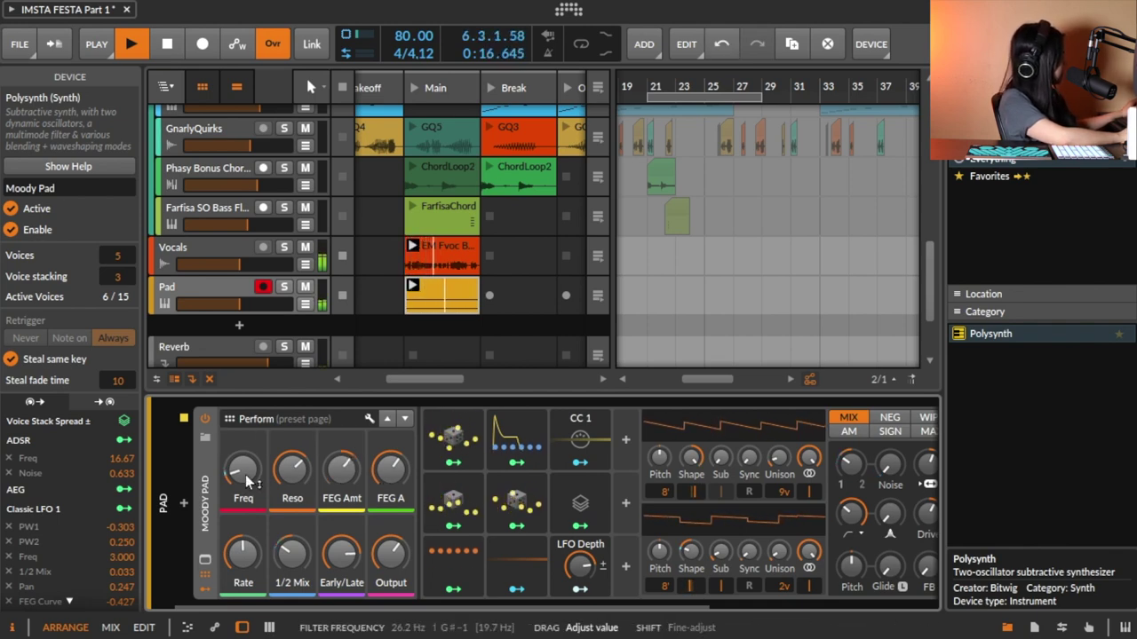
pyautogui.moveTo(292, 552)
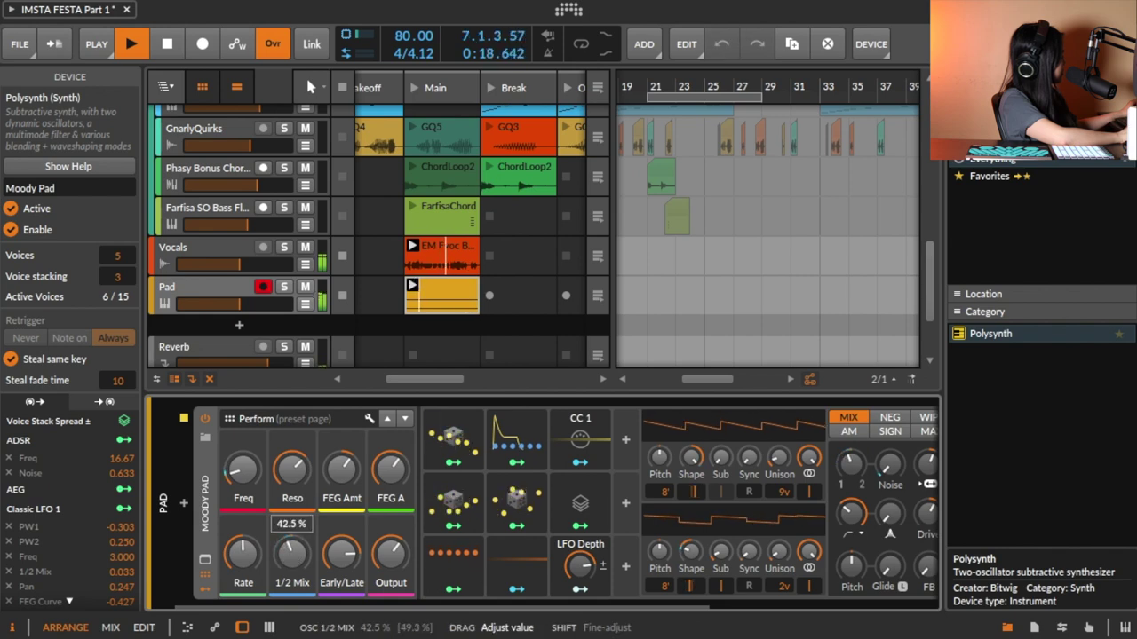
pyautogui.moveTo(292, 553); pyautogui.dragTo(291, 555)
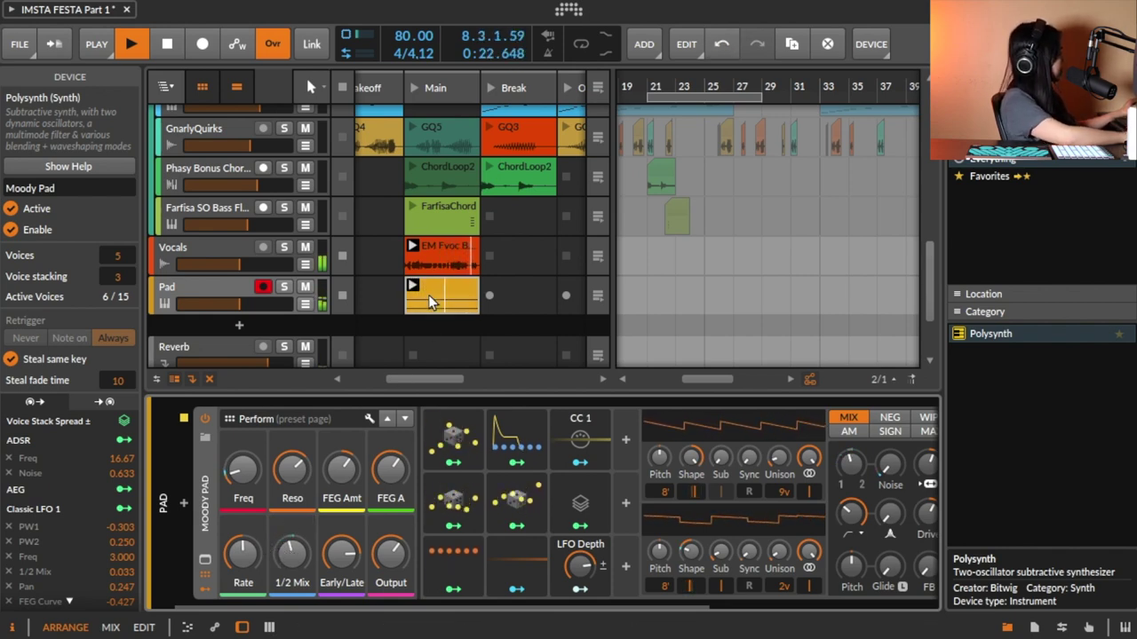
pyautogui.press('space')
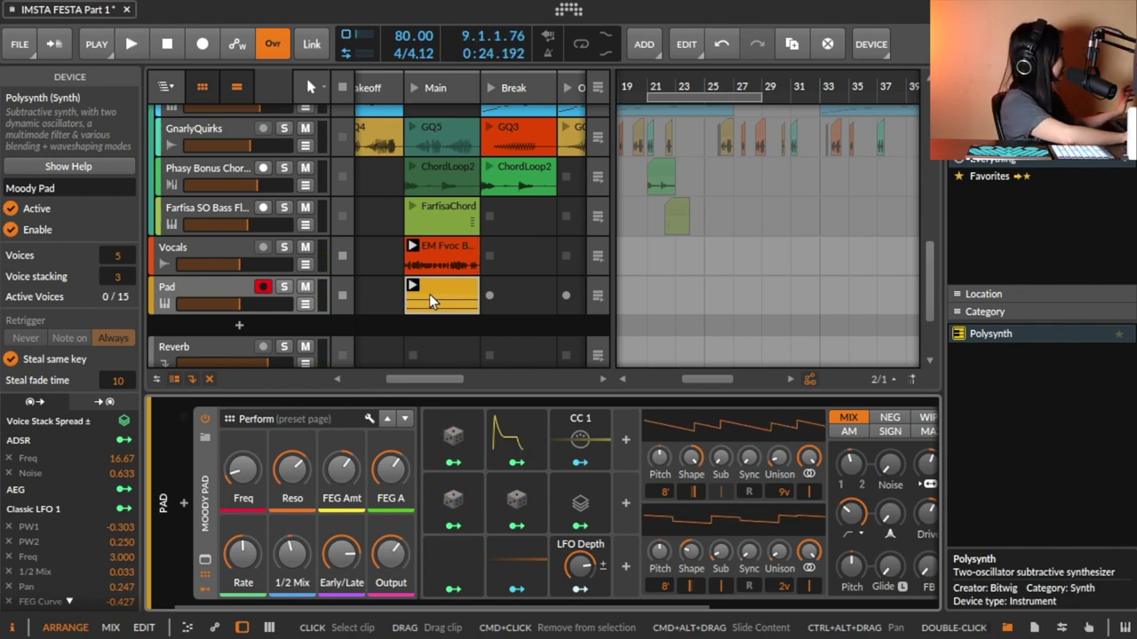
# Copy the Vocals and Pad clips of the Main scene together into the Arranger timeline at bar 13
pyautogui.click(435, 251)
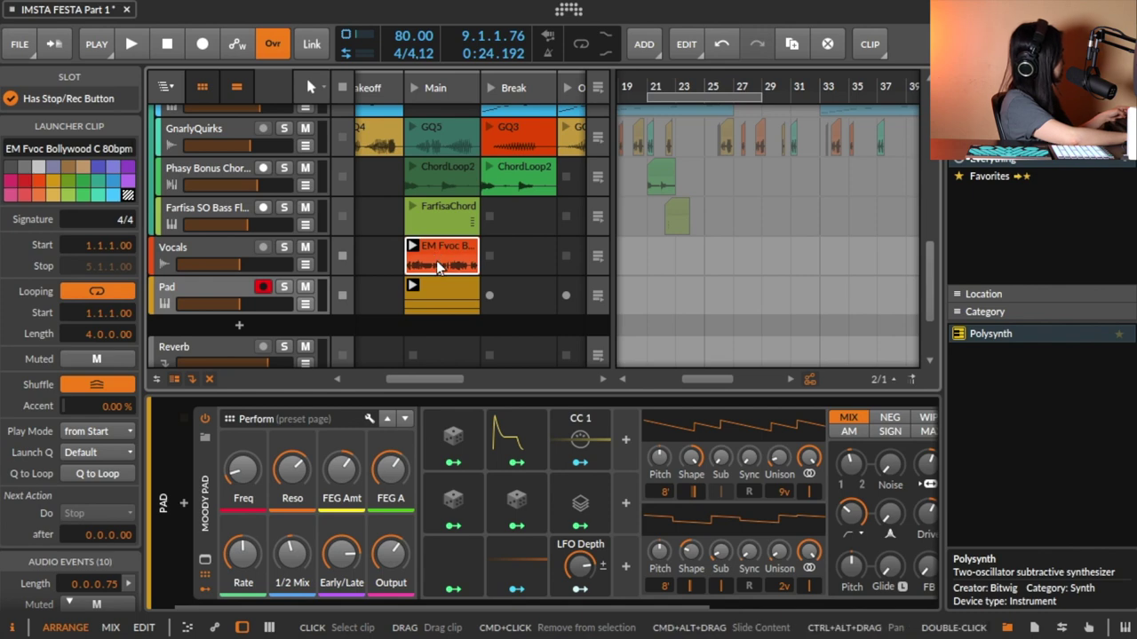
pyautogui.press('shift')
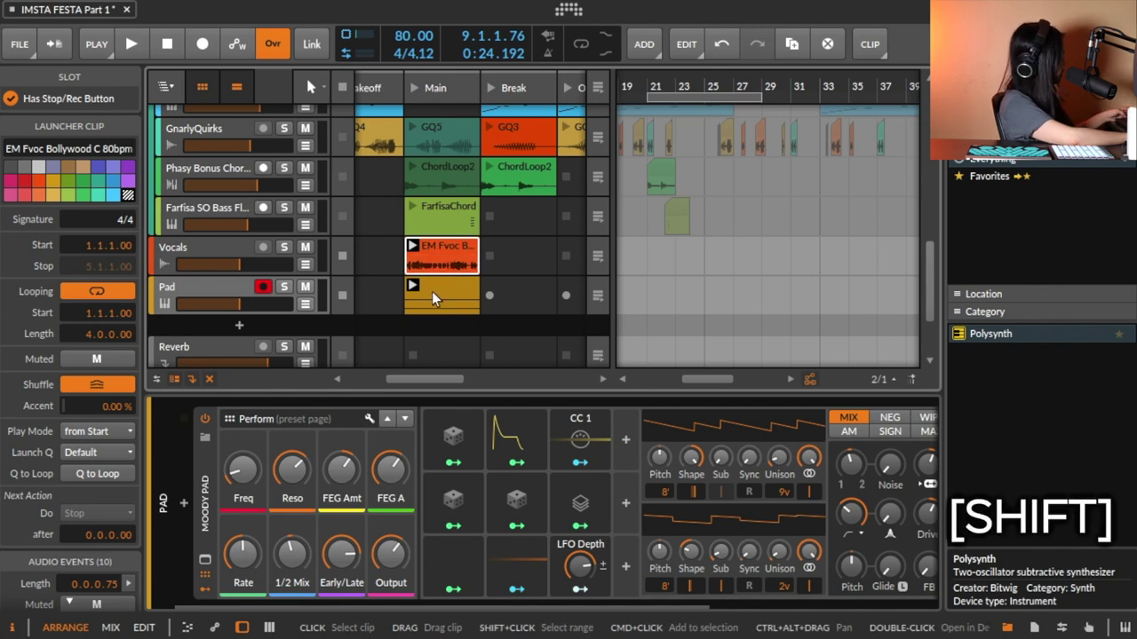
pyautogui.keyDown('shift'); pyautogui.click(431, 293); pyautogui.keyUp('shift')
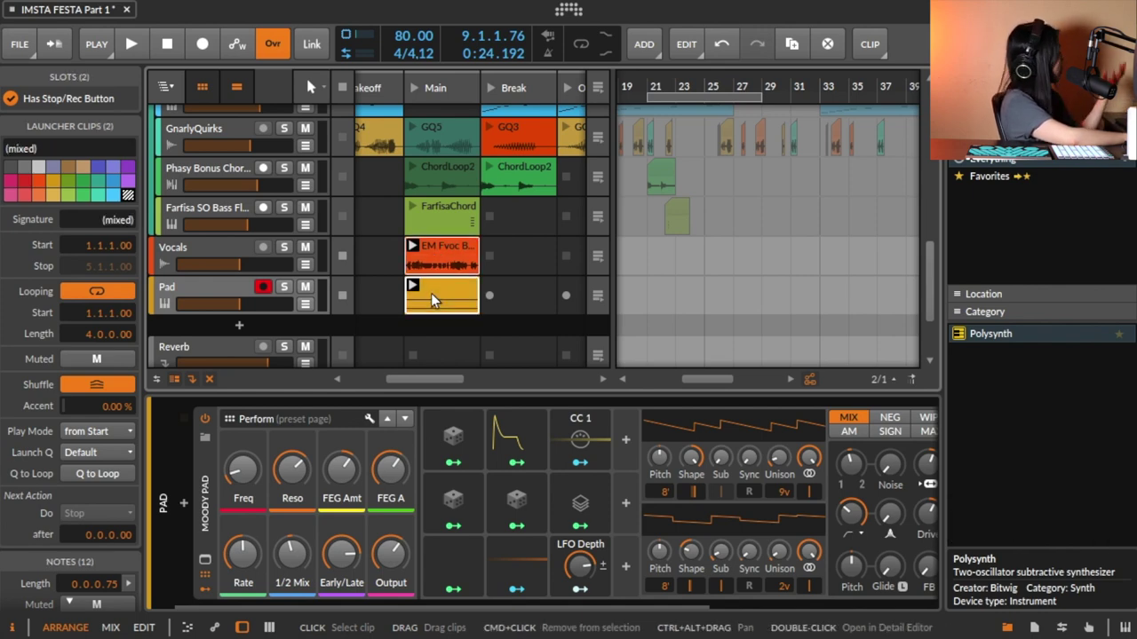
pyautogui.press('super+c')
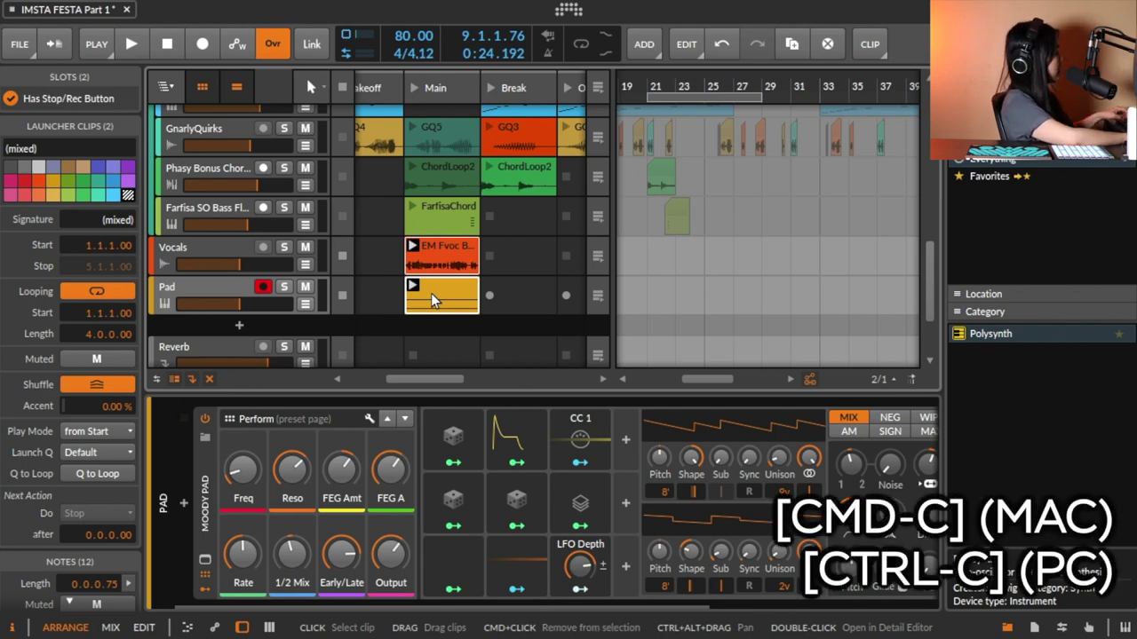
pyautogui.click(686, 233)
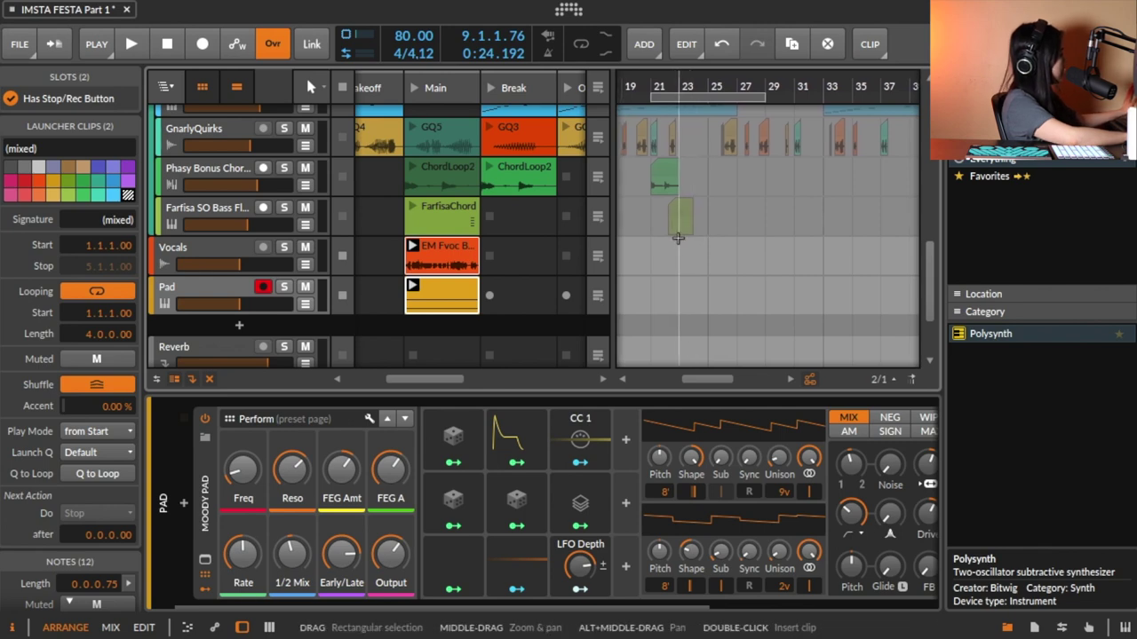
pyautogui.hscroll(-1, 677, 238)
pyautogui.hscroll(-5, 677, 238)
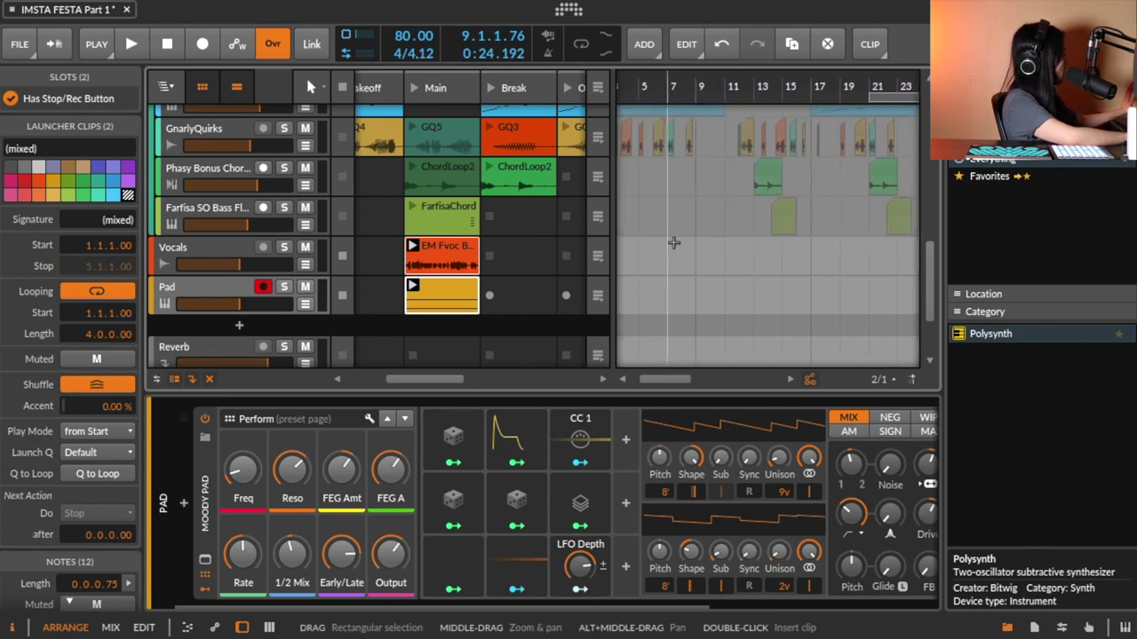
pyautogui.click(754, 264)
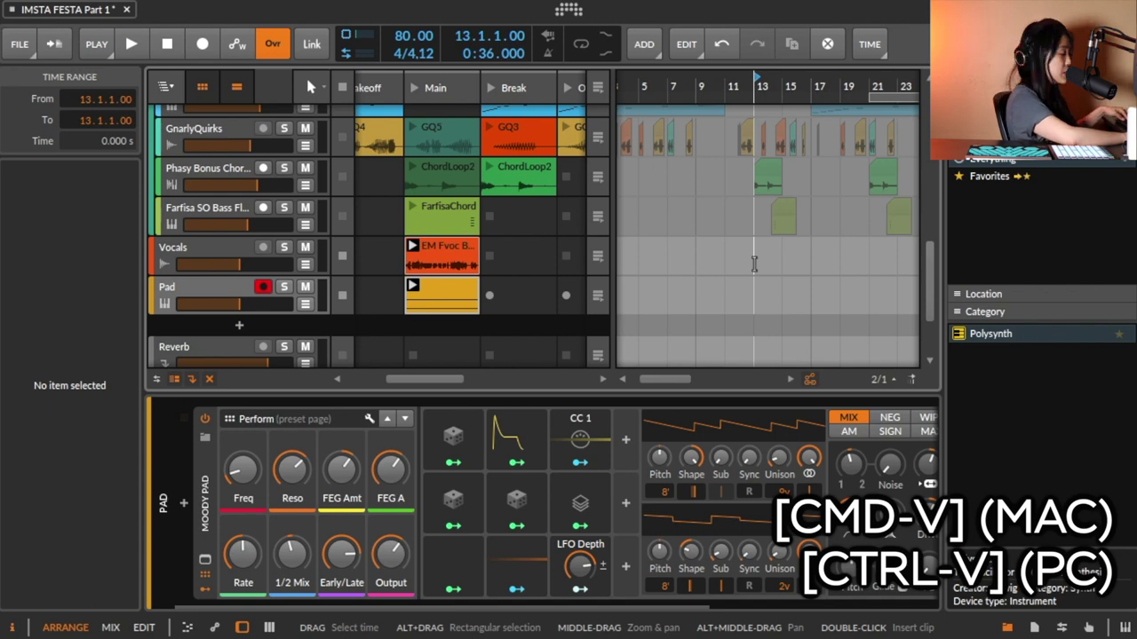
pyautogui.hotkey('ctrl', 'v')
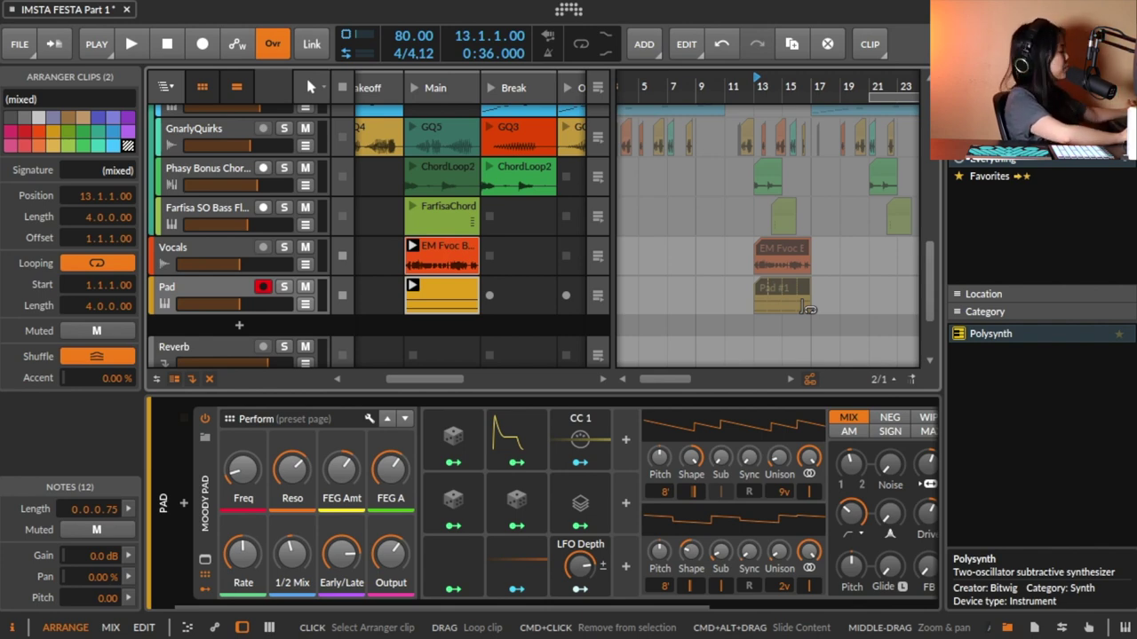
# Switch playback of all tracks to the Arranger and play the arrangement from bar 1
pyautogui.click(596, 88)
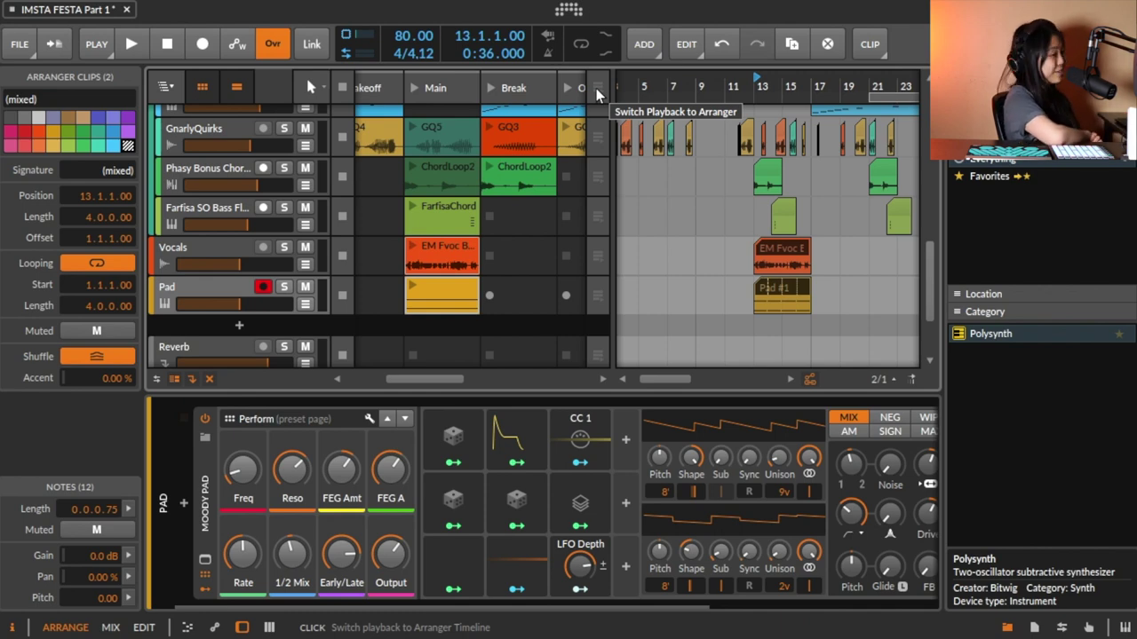
pyautogui.click(596, 88)
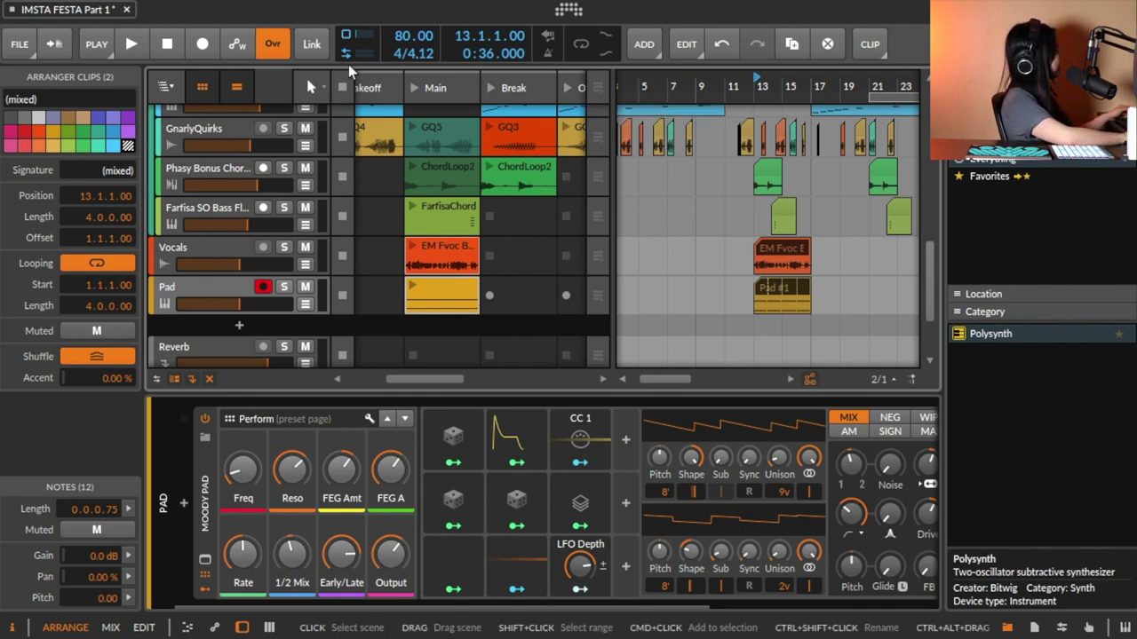
pyautogui.click(135, 42)
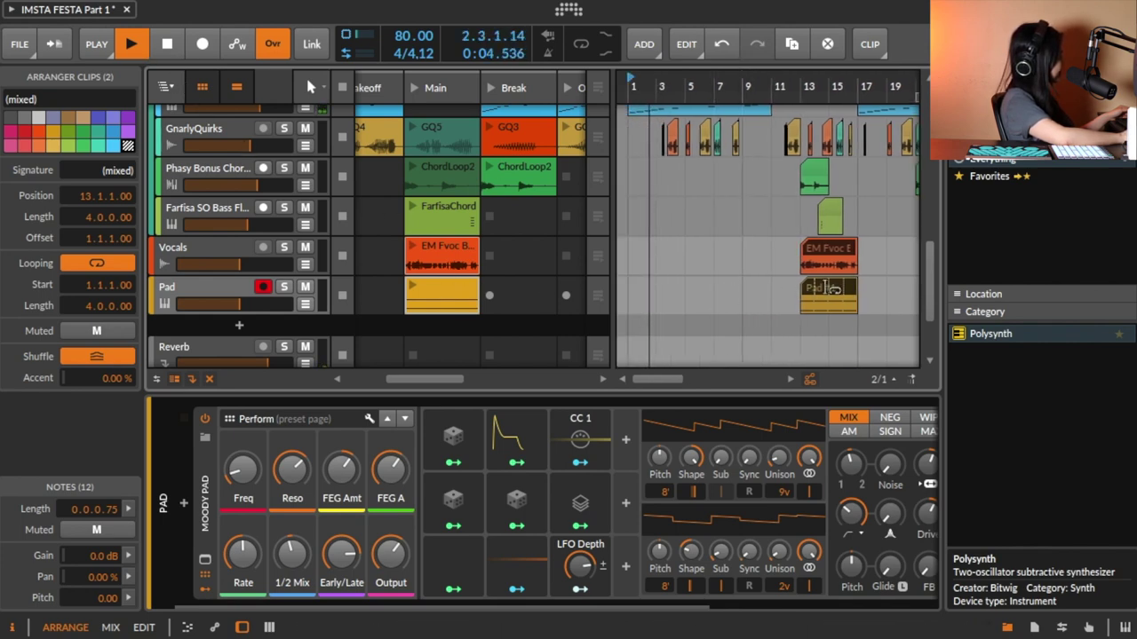
# Duplicate the bar 13 Vocals and Pad clips to bar 9 and delete the Vocals copy there
pyautogui.click(831, 291)
pyautogui.moveTo(832, 292); pyautogui.dragTo(774, 287)
pyautogui.click(760, 253)
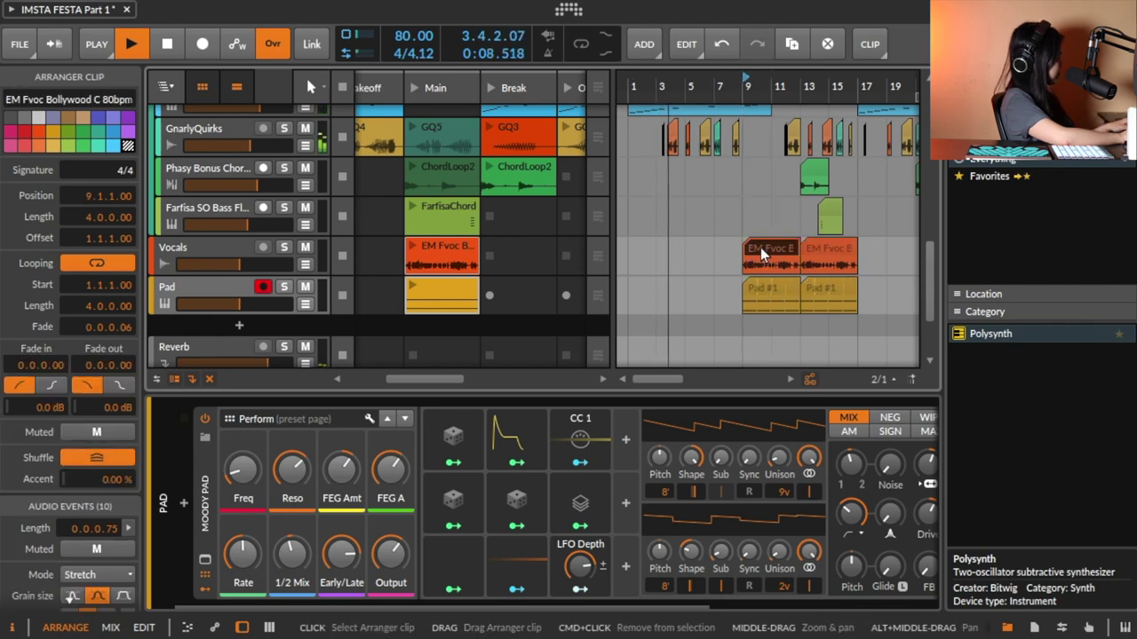
pyautogui.press('Delete')
# Copy the Arranger Vocals clip to bars 21 and 25, and the Pad clip to bar 25
pyautogui.hscroll(5, 837, 296)
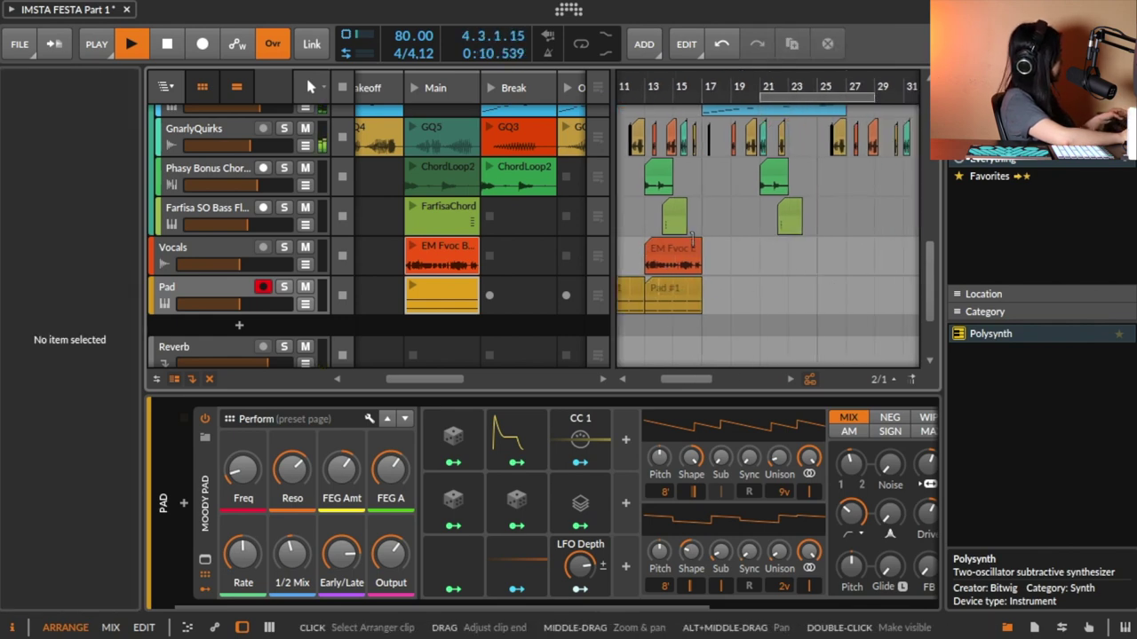
pyautogui.moveTo(673, 253); pyautogui.dragTo(784, 251)
pyautogui.hscroll(-2, 759, 267)
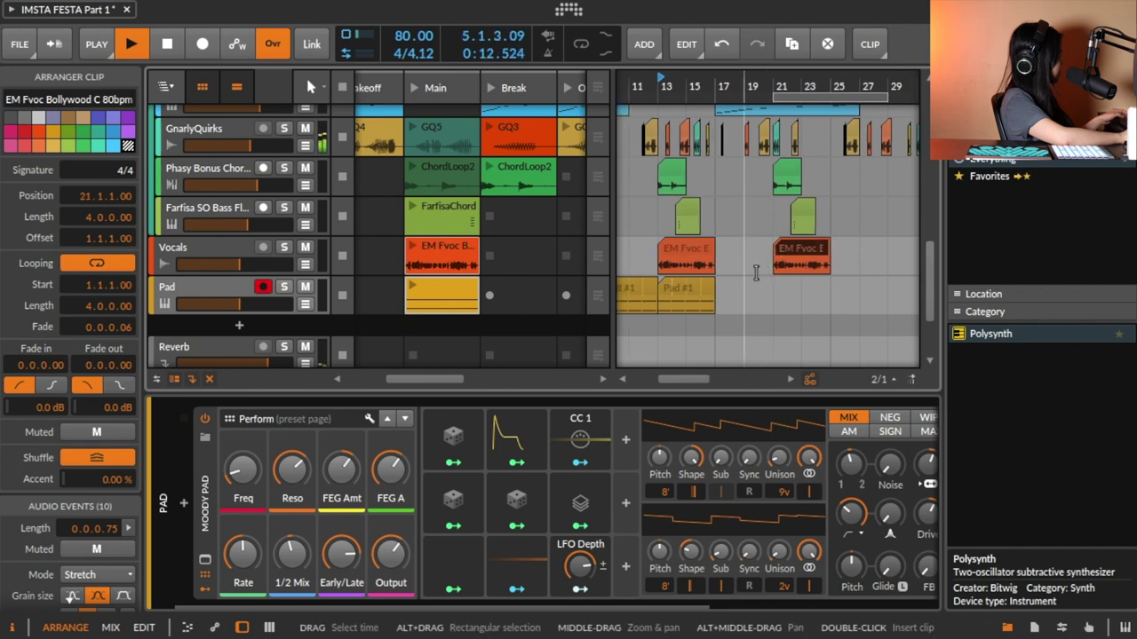
pyautogui.hscroll(-2, 756, 272)
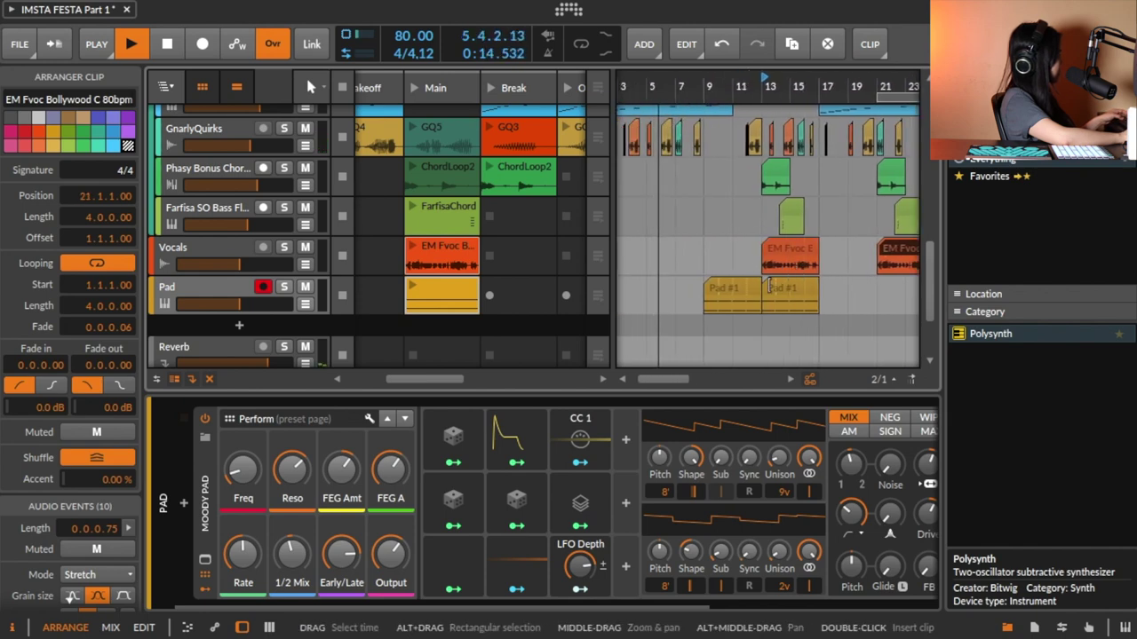
pyautogui.hscroll(3, 888, 266)
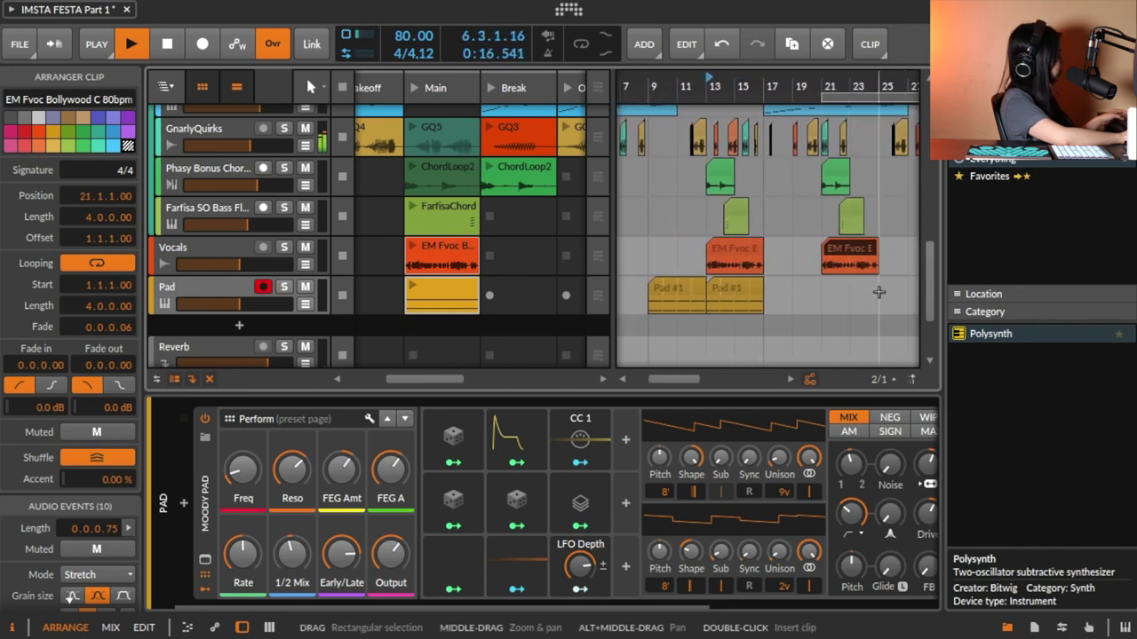
pyautogui.click(879, 247)
pyautogui.moveTo(879, 247); pyautogui.dragTo(907, 249)
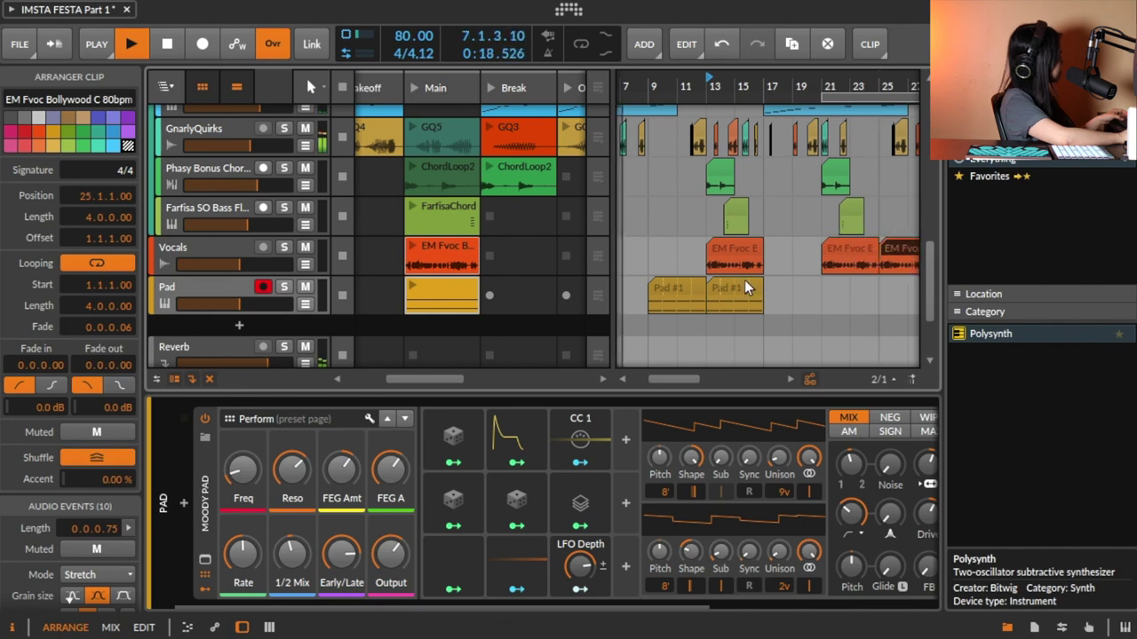
pyautogui.moveTo(731, 284); pyautogui.dragTo(893, 286)
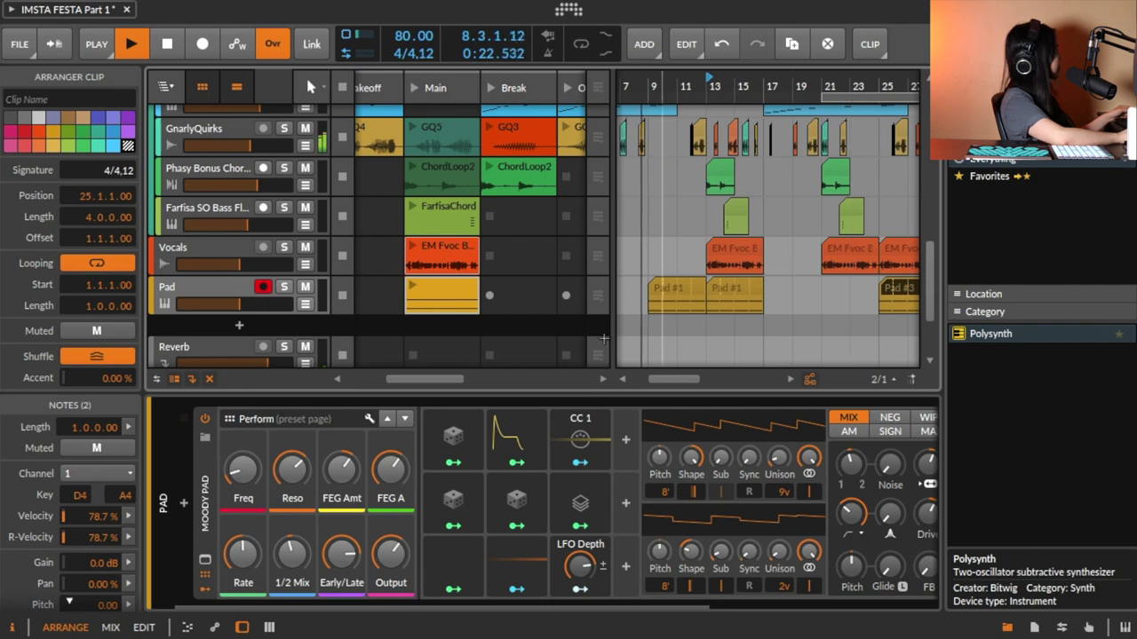
# Balance the two tracks by slightly lowering the Pad volume and raising the Vocals volume
pyautogui.moveTo(240, 307); pyautogui.dragTo(234, 306)
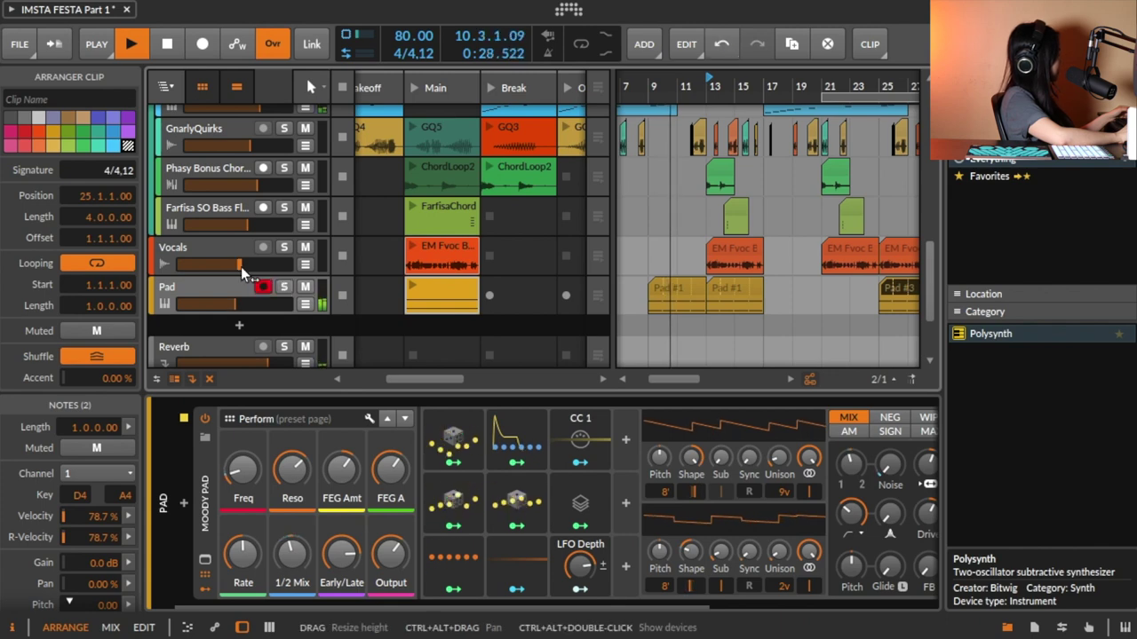
pyautogui.moveTo(238, 264); pyautogui.dragTo(251, 265)
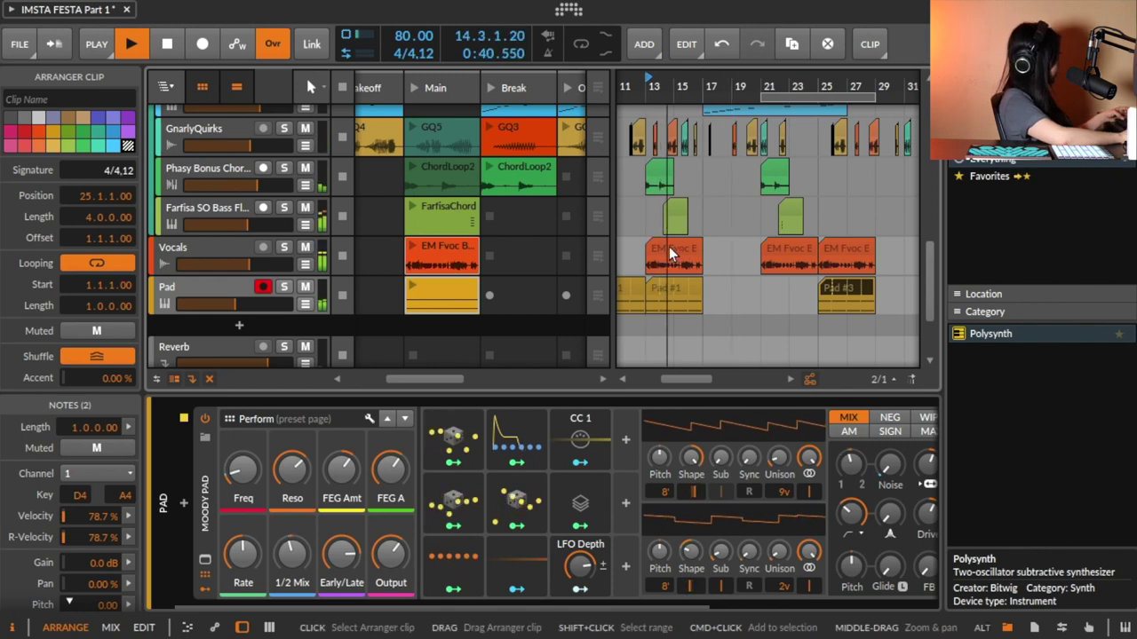
# Copy the bar 13 Vocals clip to bar 17 and select the Vocals clip at bar 21
pyautogui.moveTo(697, 264); pyautogui.dragTo(724, 252)
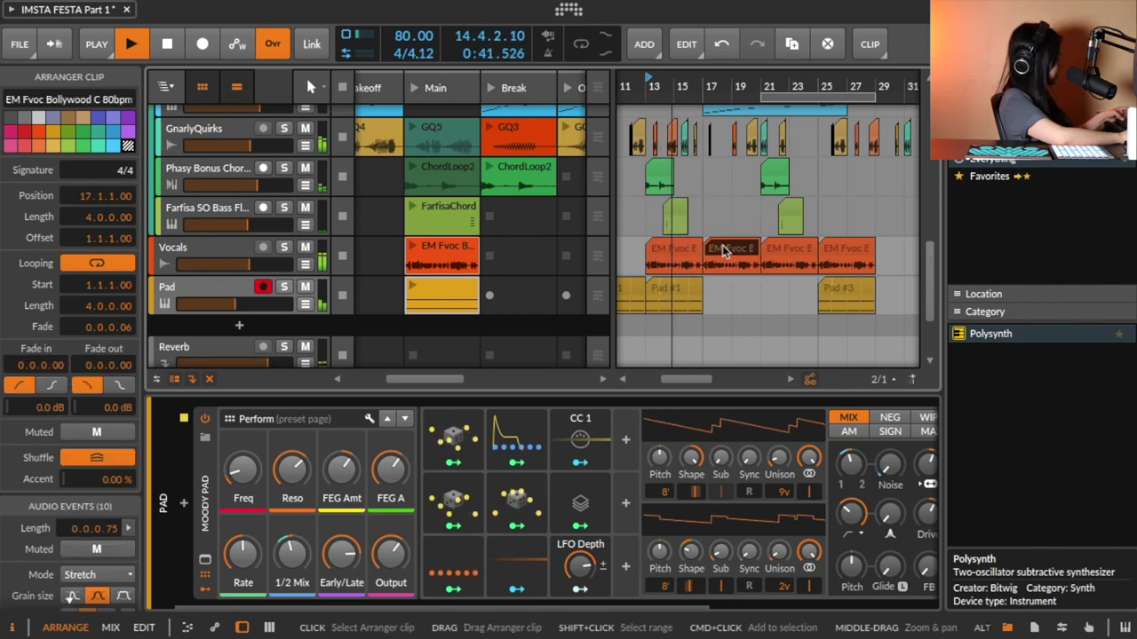
pyautogui.click(784, 253)
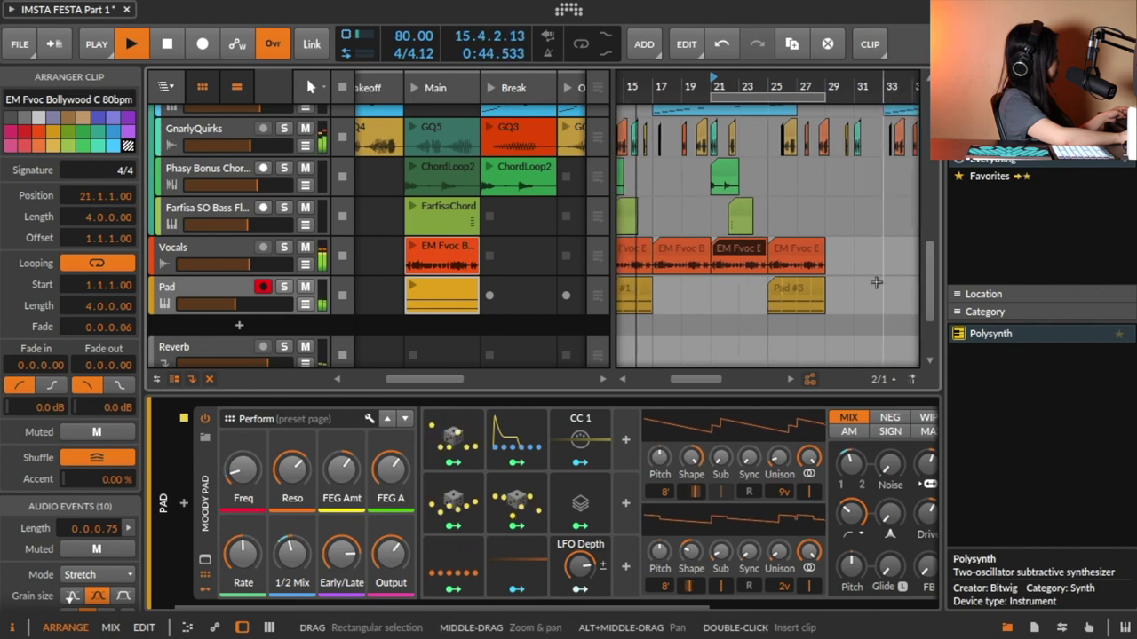
# Move the bar 21 Vocals clip to bar 29 and place Pad clips at bars 29, 33 and 37
pyautogui.click(854, 295)
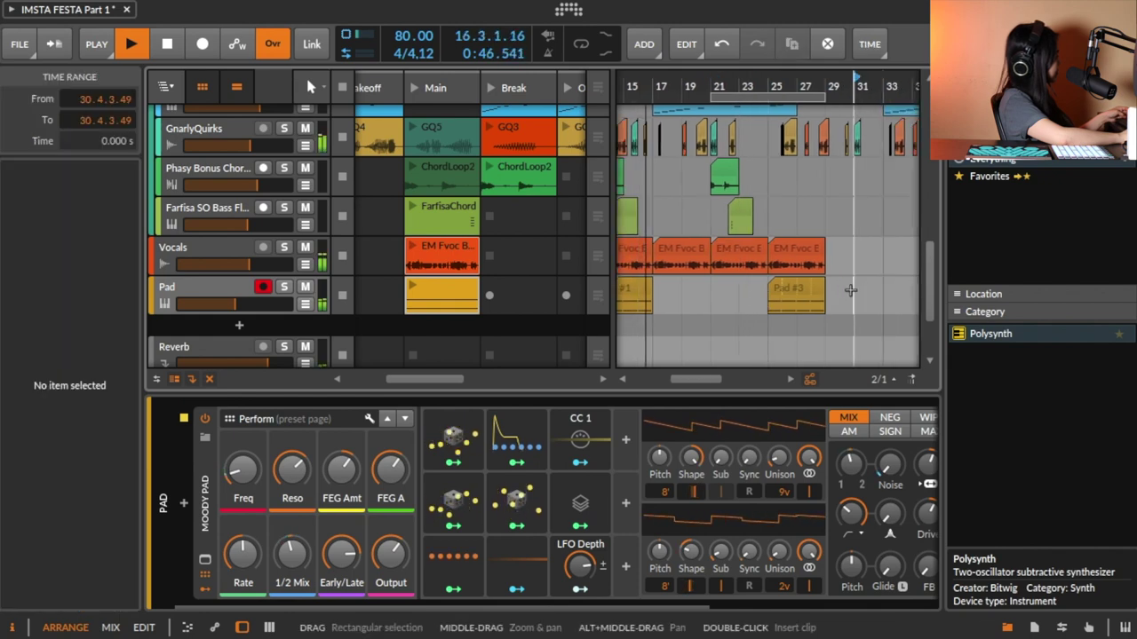
pyautogui.click(730, 253)
pyautogui.moveTo(731, 247); pyautogui.dragTo(835, 268)
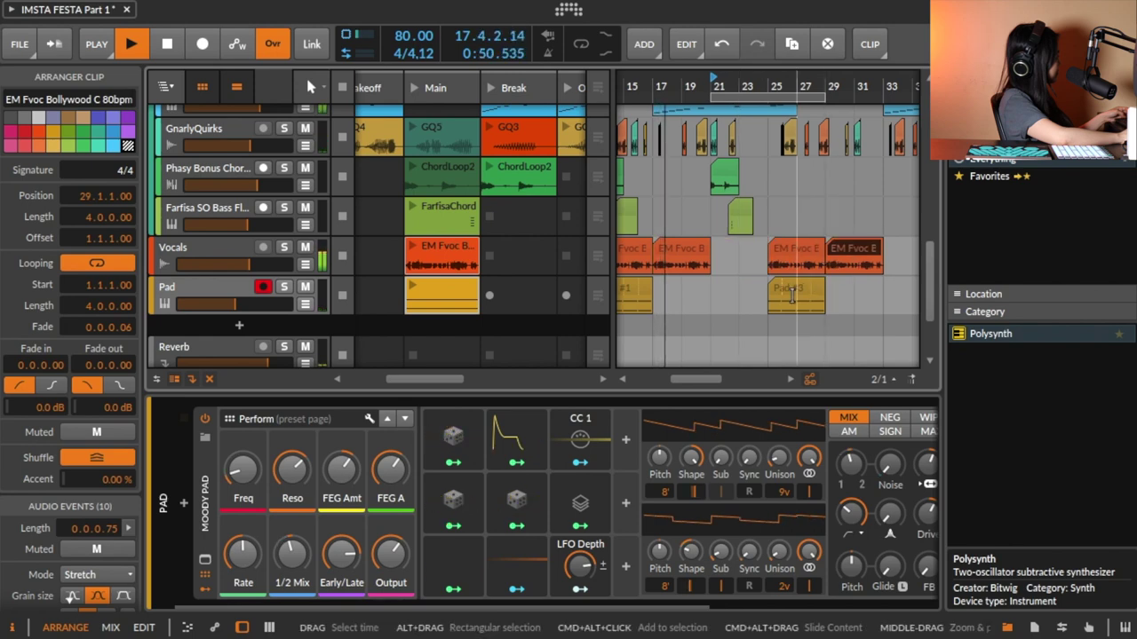
pyautogui.moveTo(793, 290)
pyautogui.mouseDown()
pyautogui.moveTo(901, 289)
pyautogui.moveTo(798, 295)
pyautogui.mouseUp()
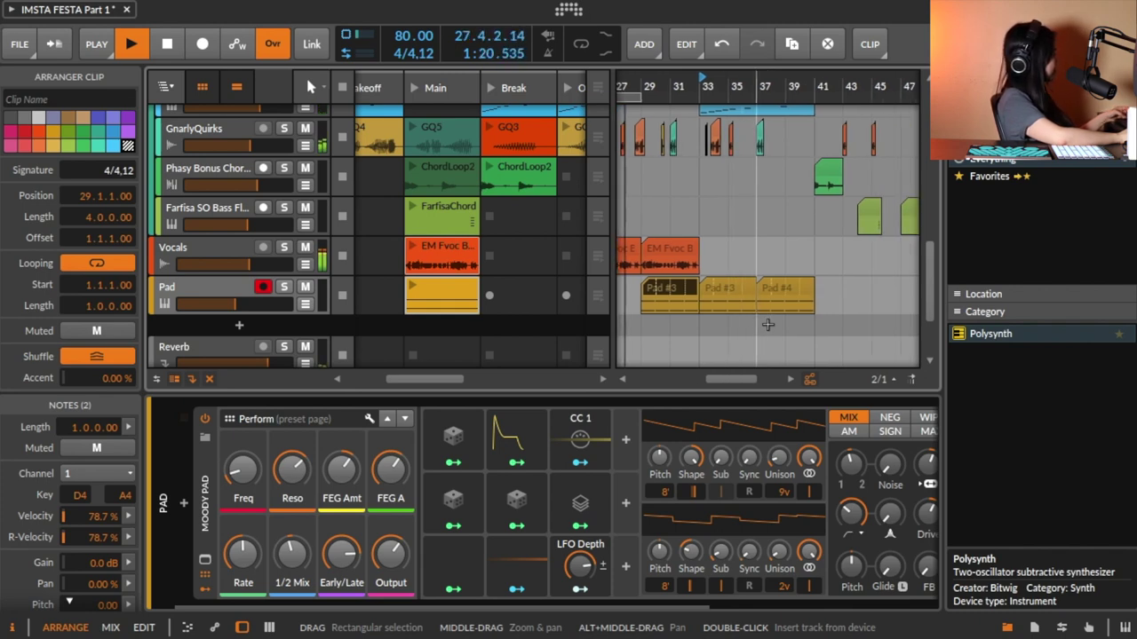
# Copy the bar 29 Vocals clip to bar 33 and the bar 29 Pad clip to bar 41, deleting the Pad original
pyautogui.click(823, 306)
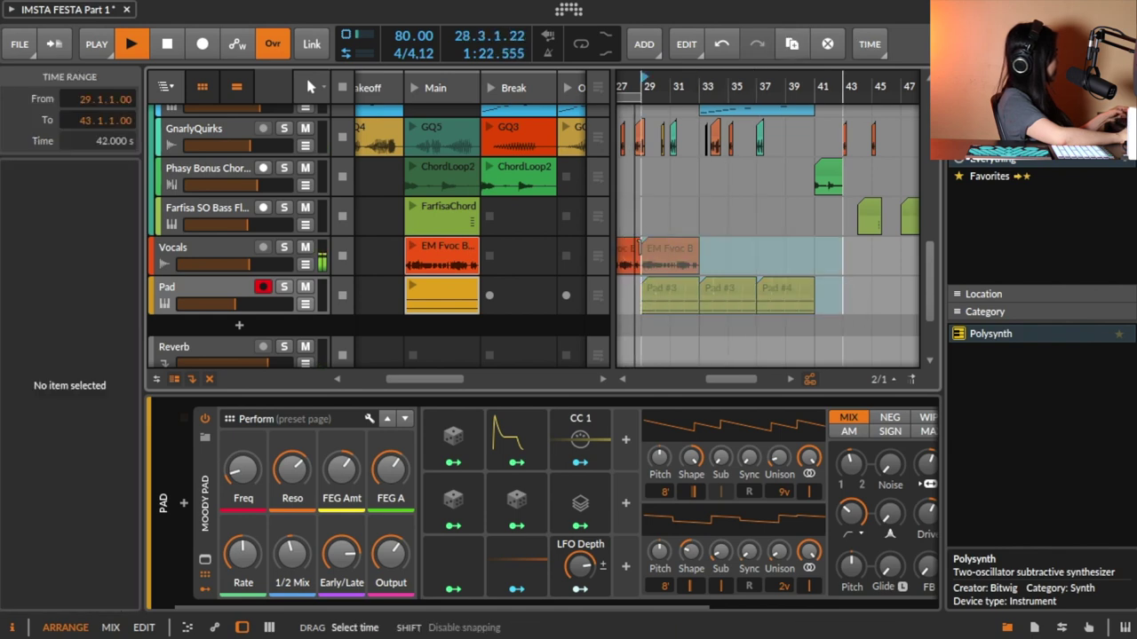
pyautogui.moveTo(665, 255); pyautogui.dragTo(716, 252)
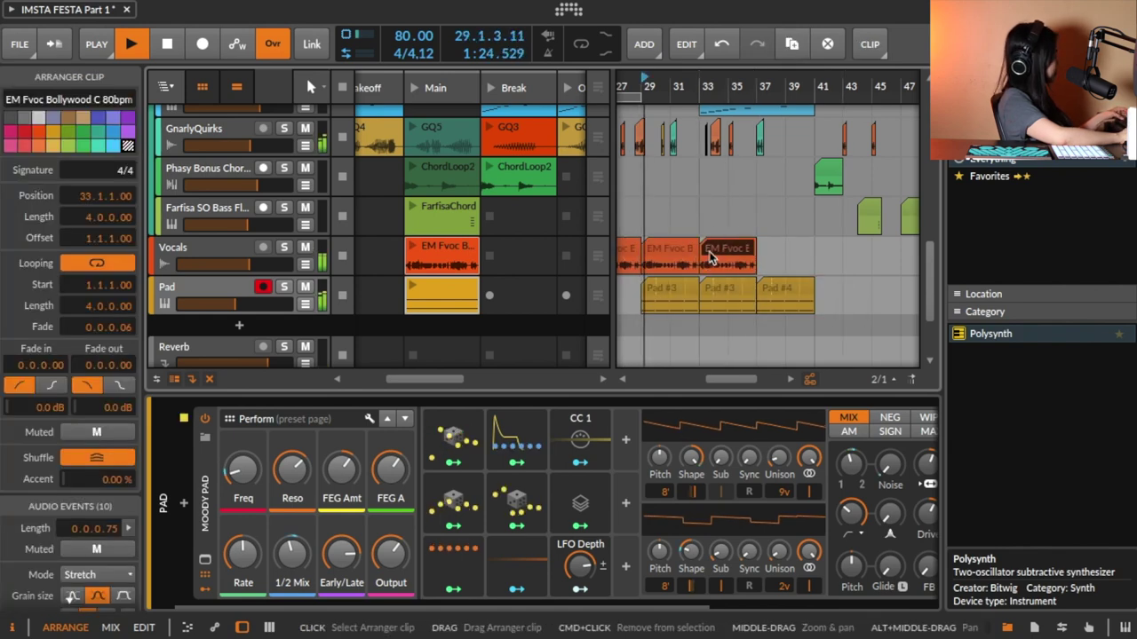
pyautogui.moveTo(673, 293); pyautogui.dragTo(850, 292)
pyautogui.click(670, 284)
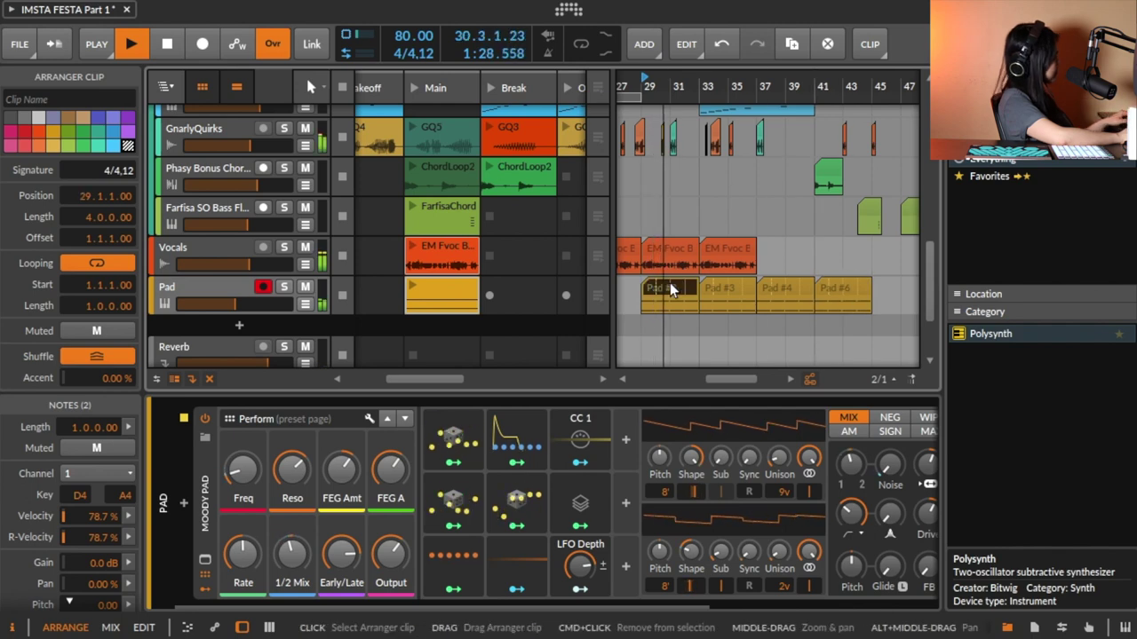
pyautogui.press('Delete')
# Move the bar 29 Vocals clip to bar 37, and replace the bar 33 Pad clip with one at bar 45
pyautogui.click(671, 250)
pyautogui.moveTo(670, 249); pyautogui.dragTo(785, 252)
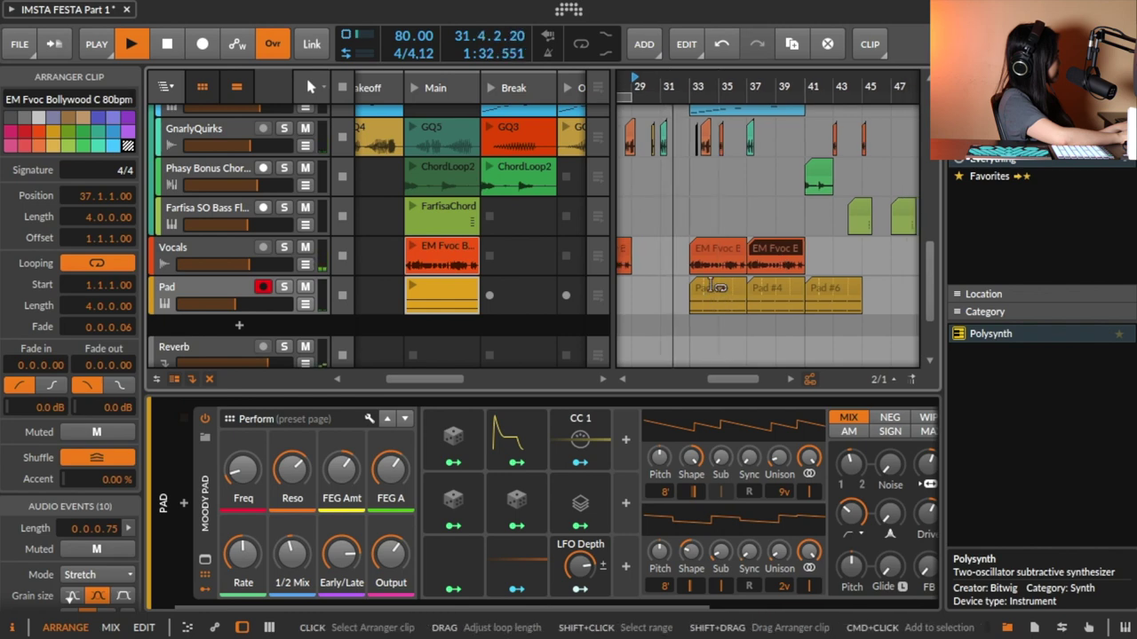
pyautogui.click(719, 286)
pyautogui.moveTo(785, 293); pyautogui.dragTo(883, 294)
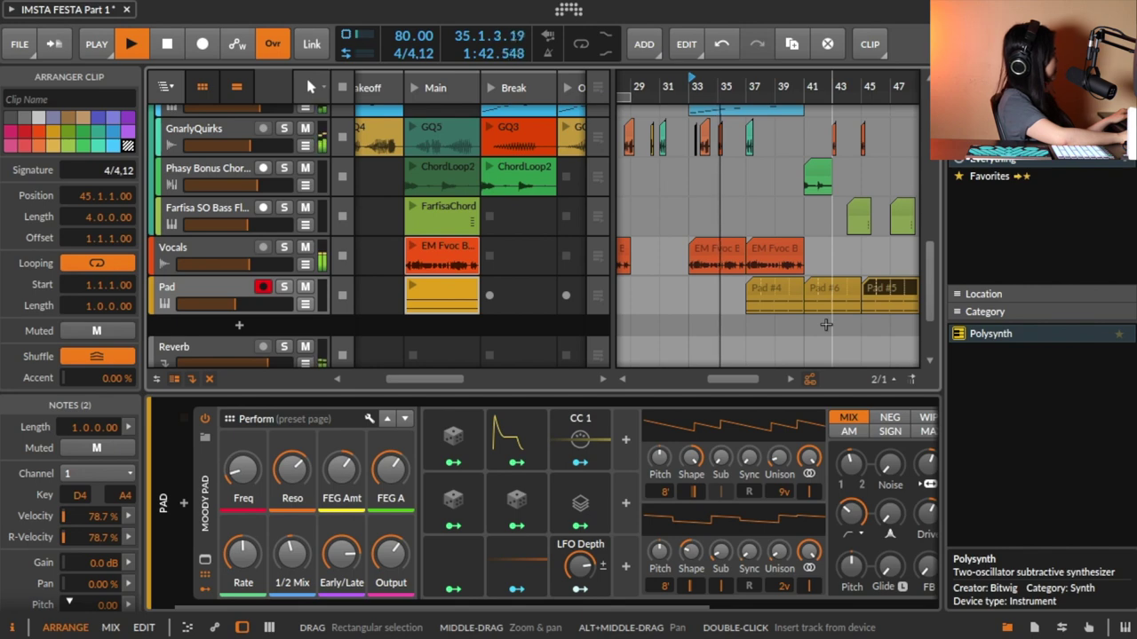
# Review the arrangement's closing section from bar 33 onward across all tracks during playback, and stop playback after the last clips
pyautogui.hscroll(2, 826, 325)
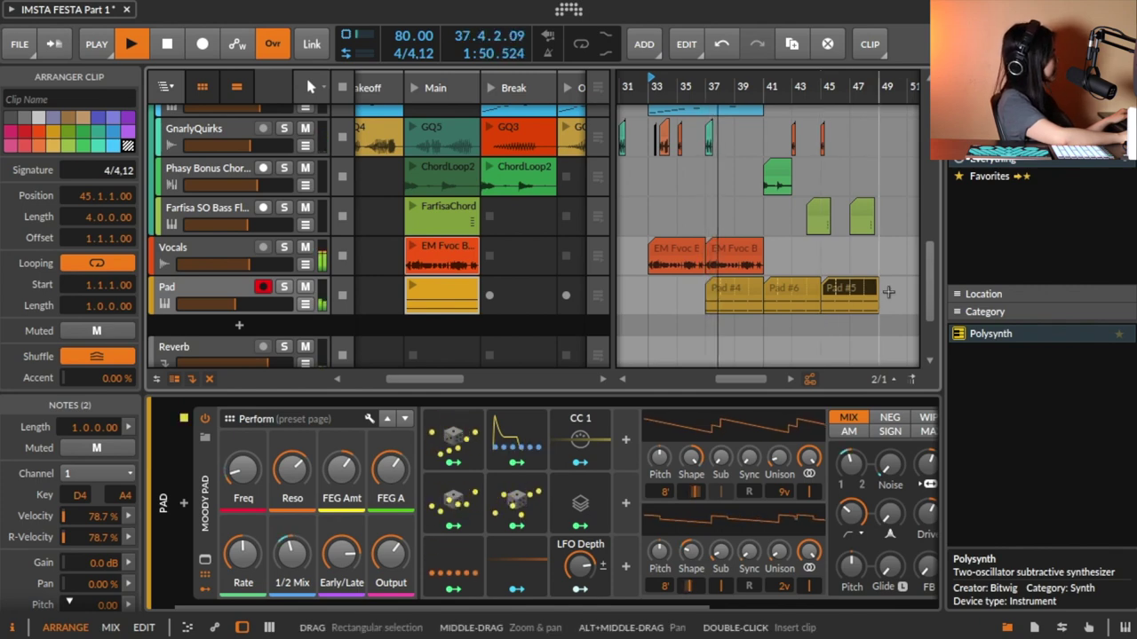
pyautogui.scroll(4, 504, 255)
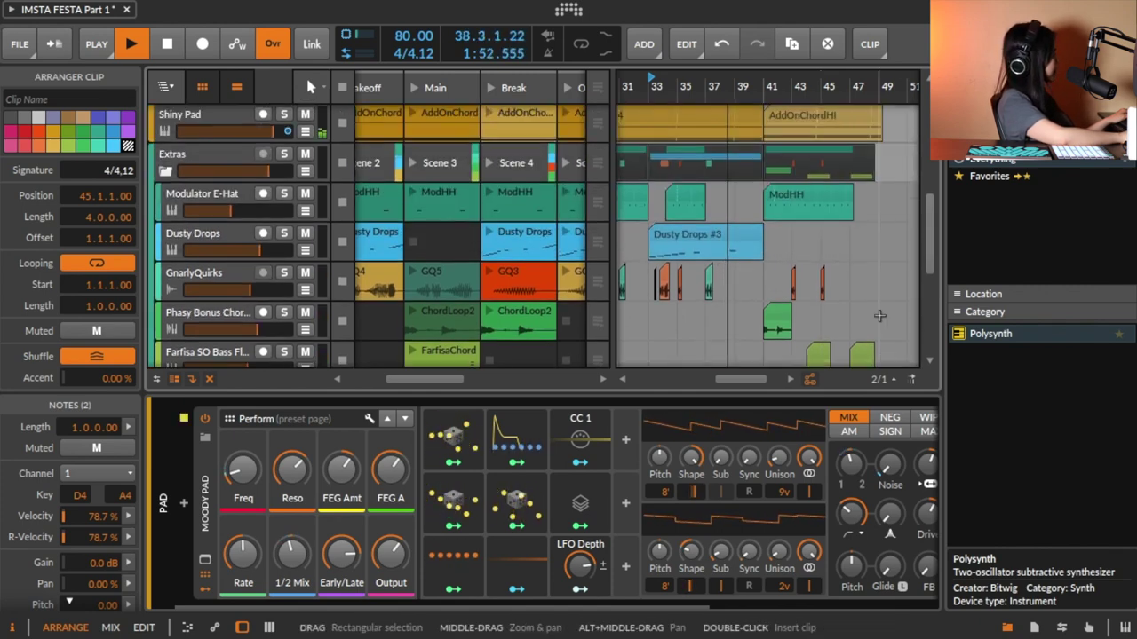
pyautogui.scroll(3, 504, 255)
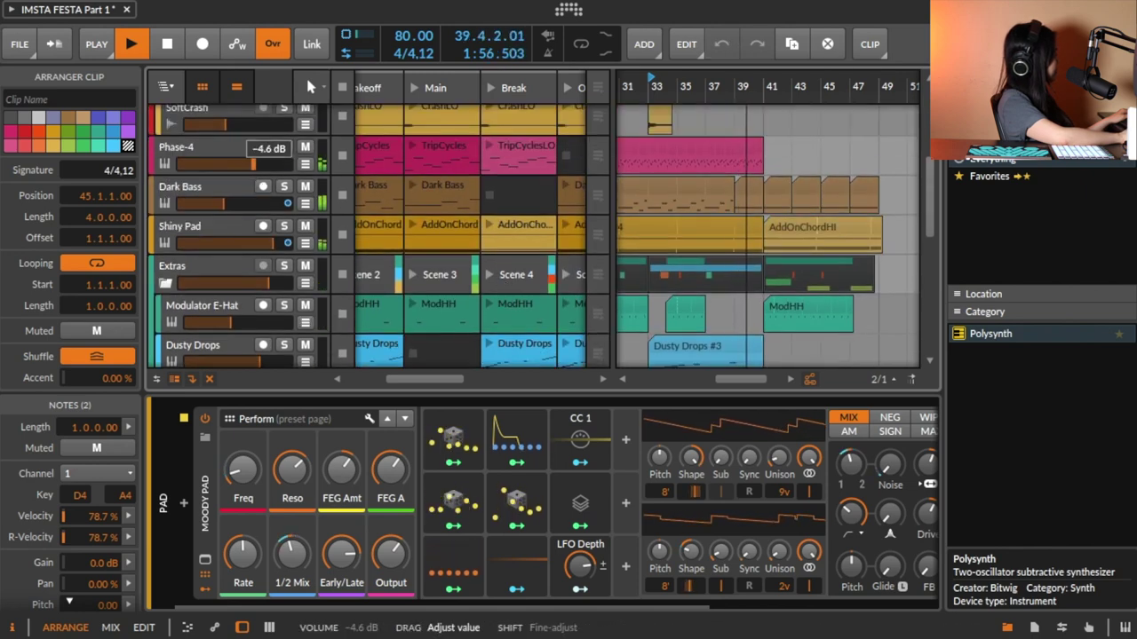
pyautogui.scroll(-5, 675, 258)
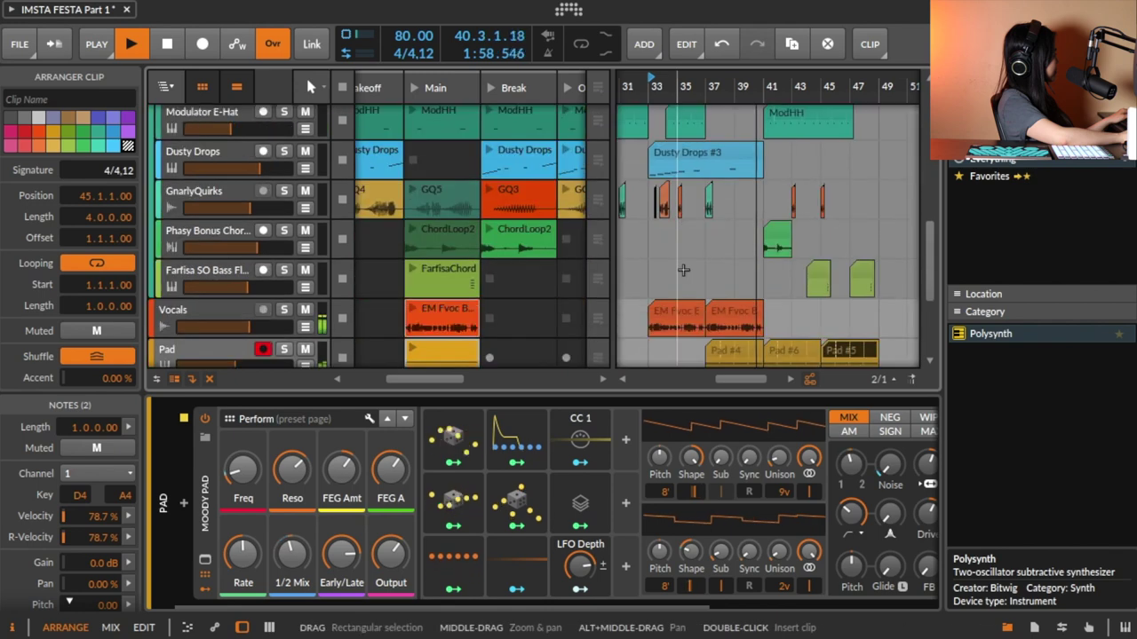
pyautogui.hscroll(2, 684, 275)
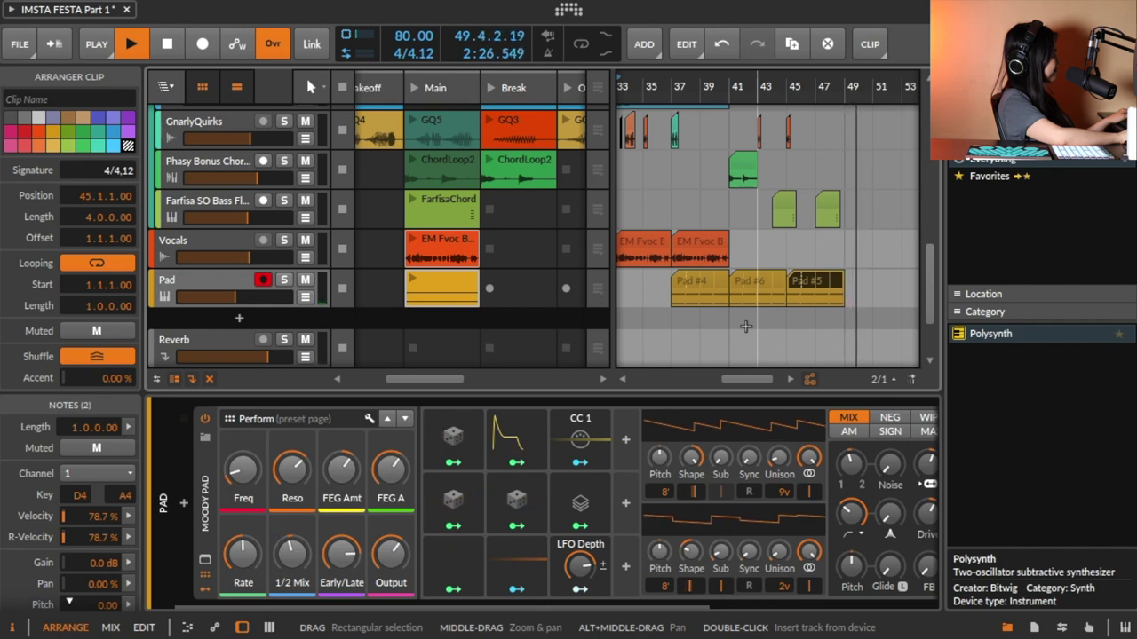
pyautogui.press('space')
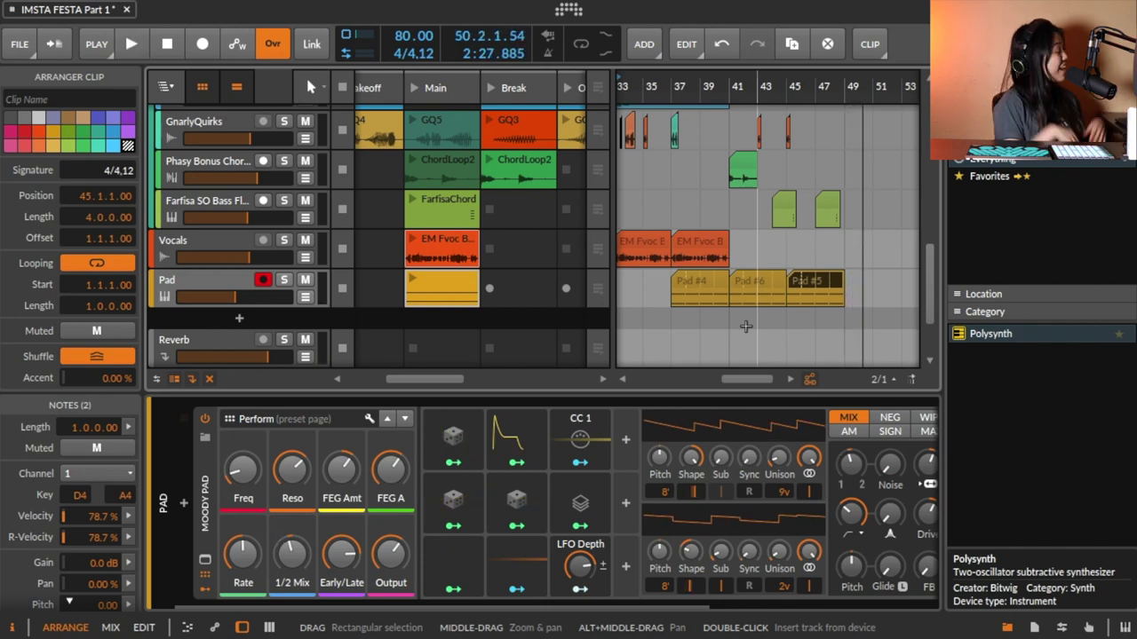